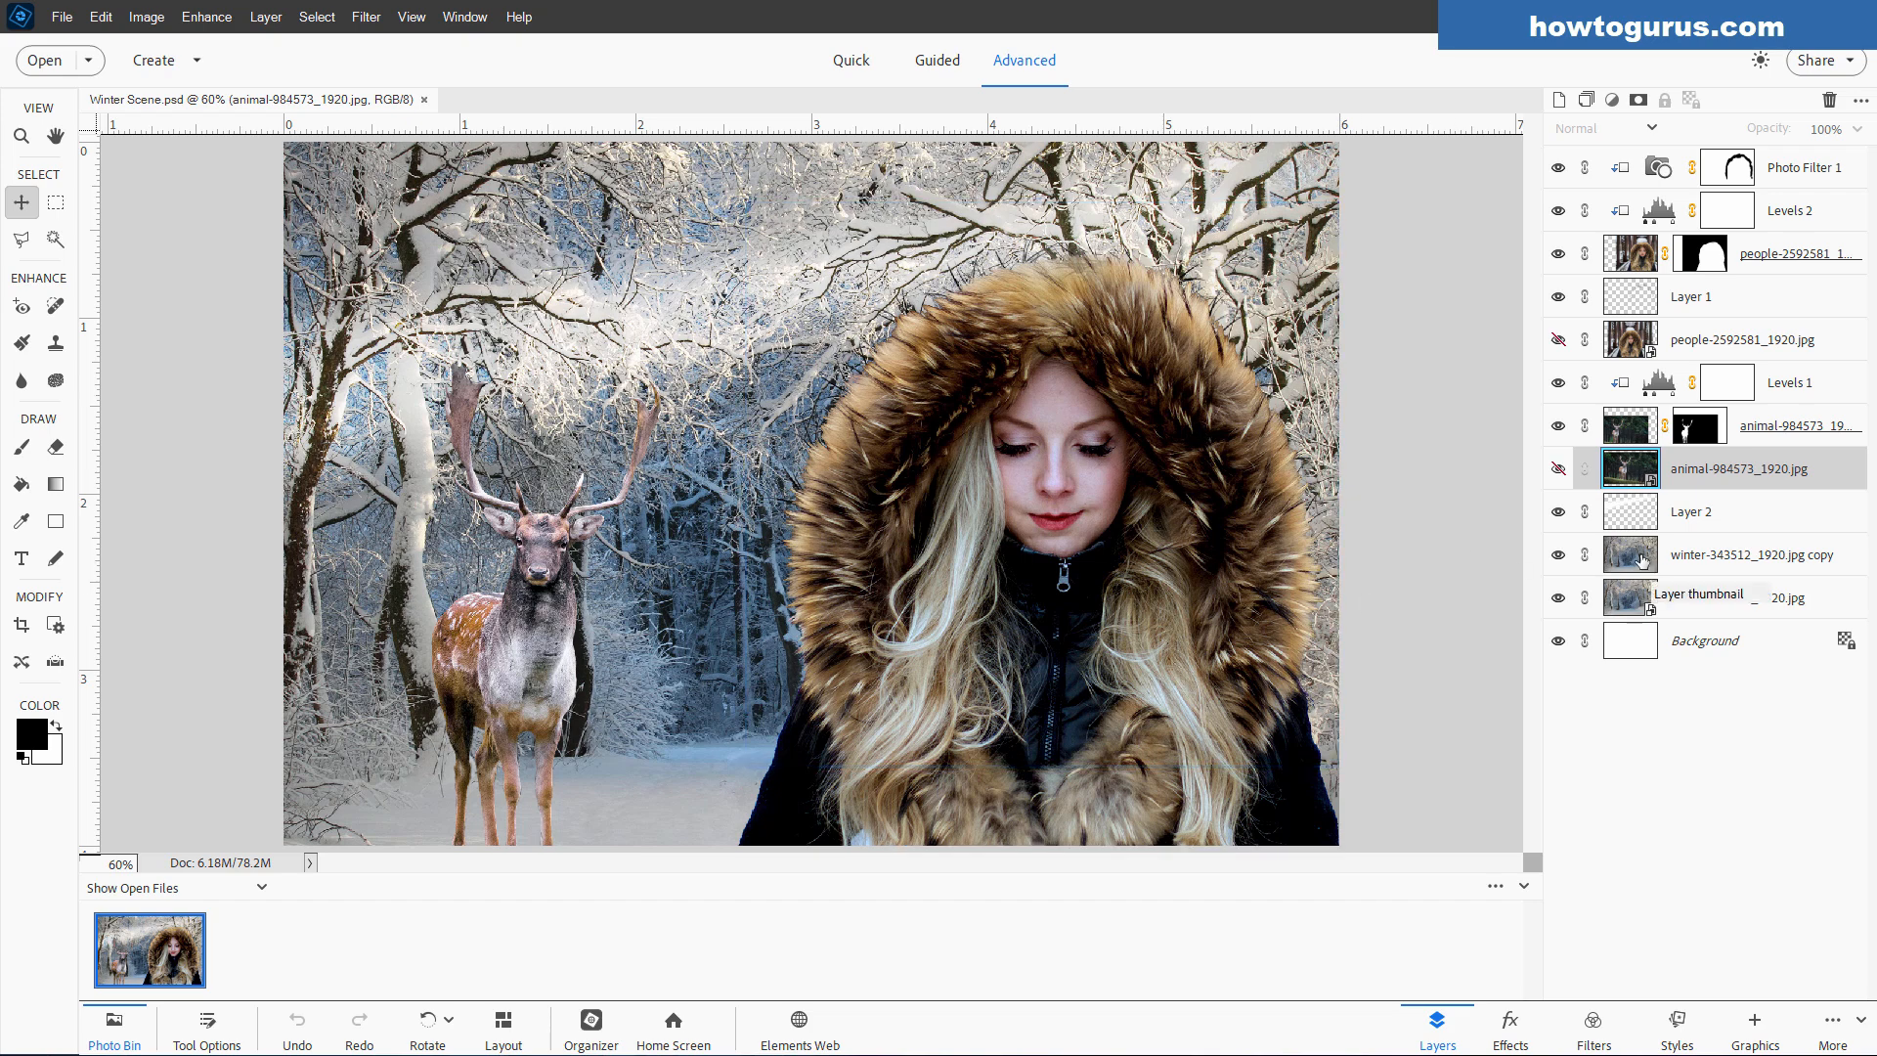
- Move the winter-343512_1920.jpg layer to the top of the layer stack and fit the image on screen
{"action": "left_click", "coordinate": [1628, 598]}
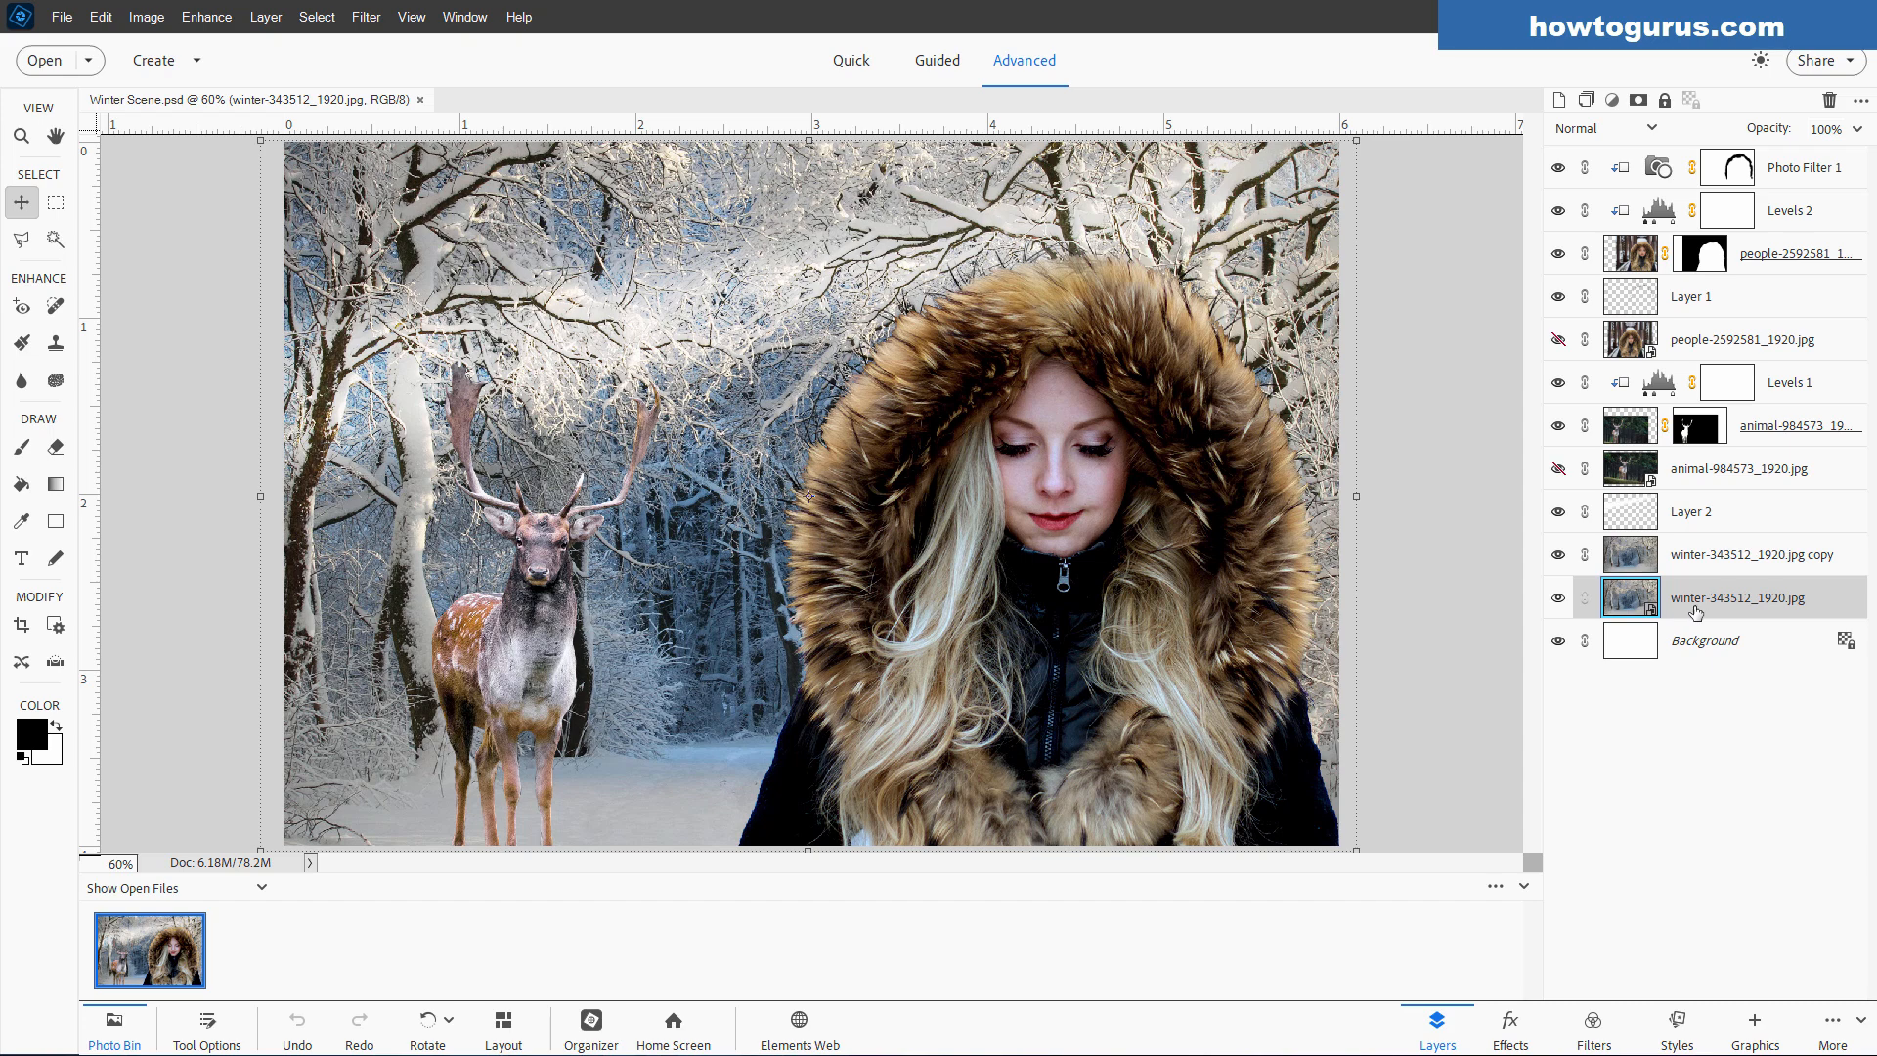
{"action": "left_click_drag", "start_coordinate": [1721, 593], "coordinate": [1716, 151]}
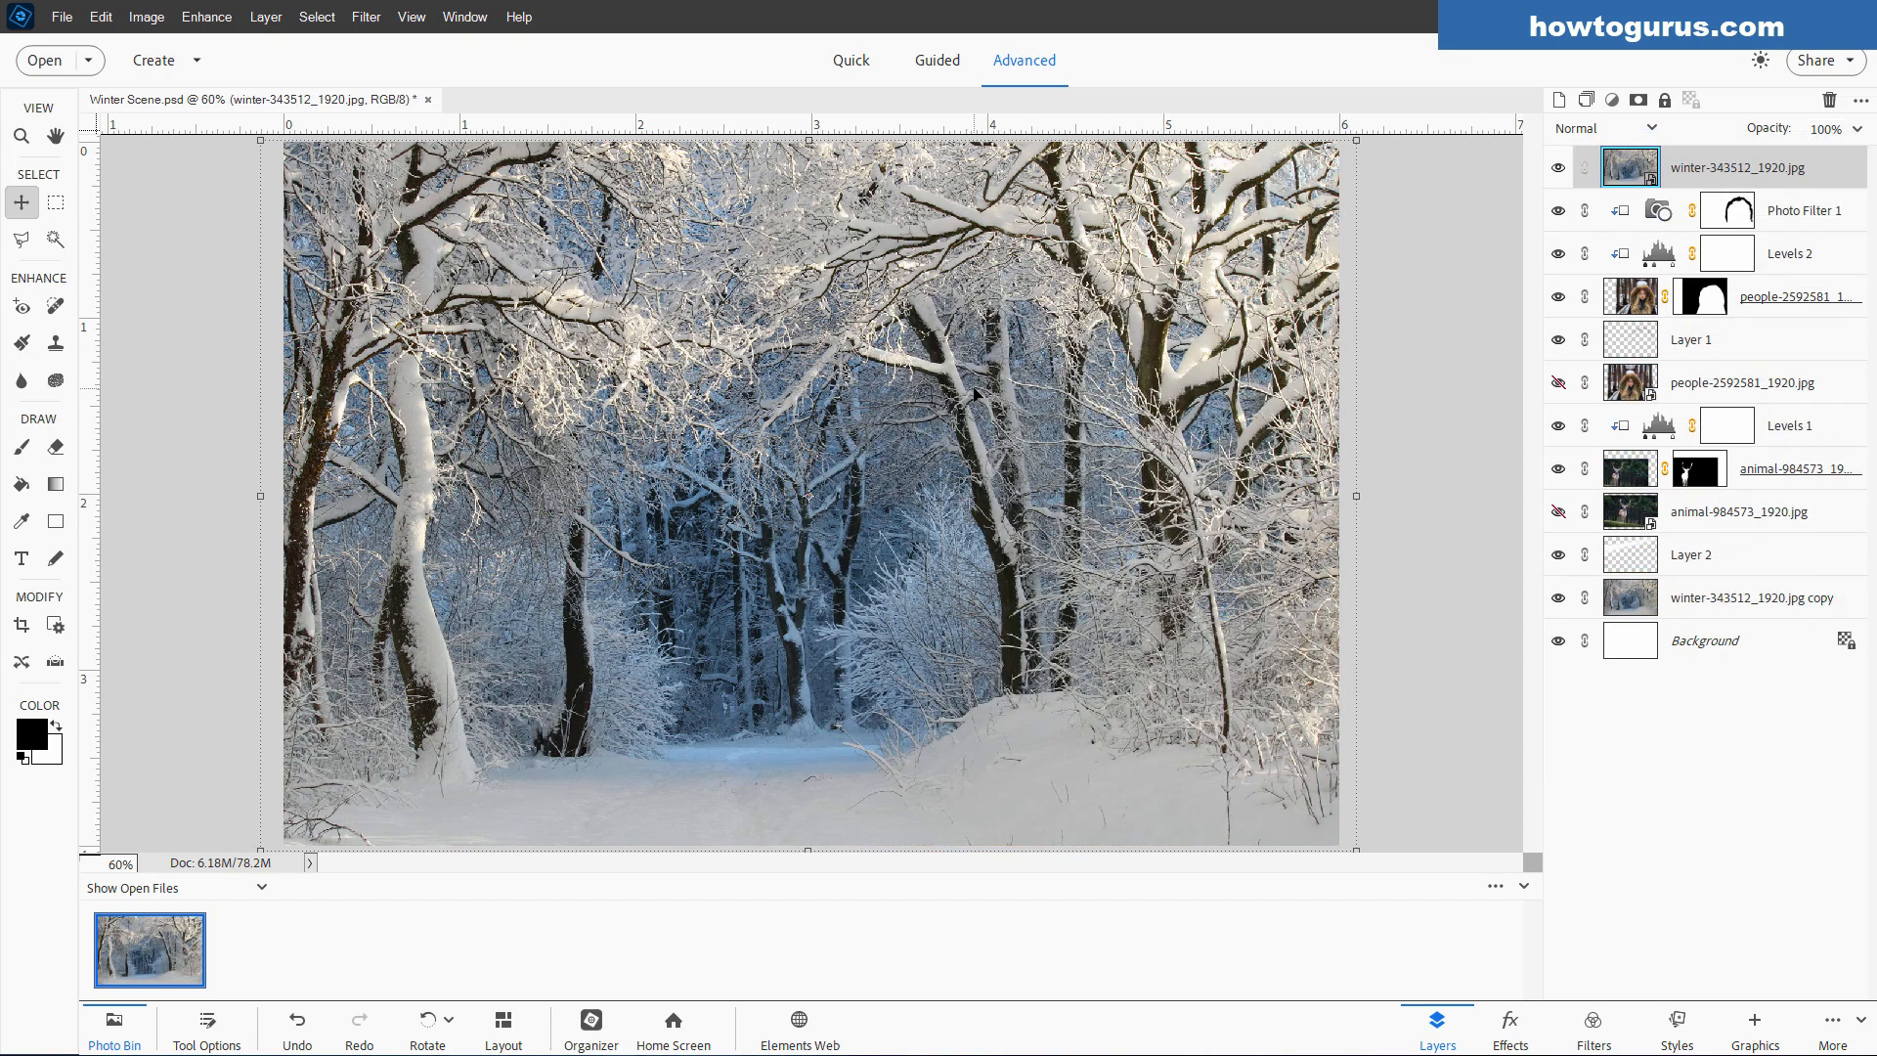
{"action": "key", "text": "ctrl+0"}
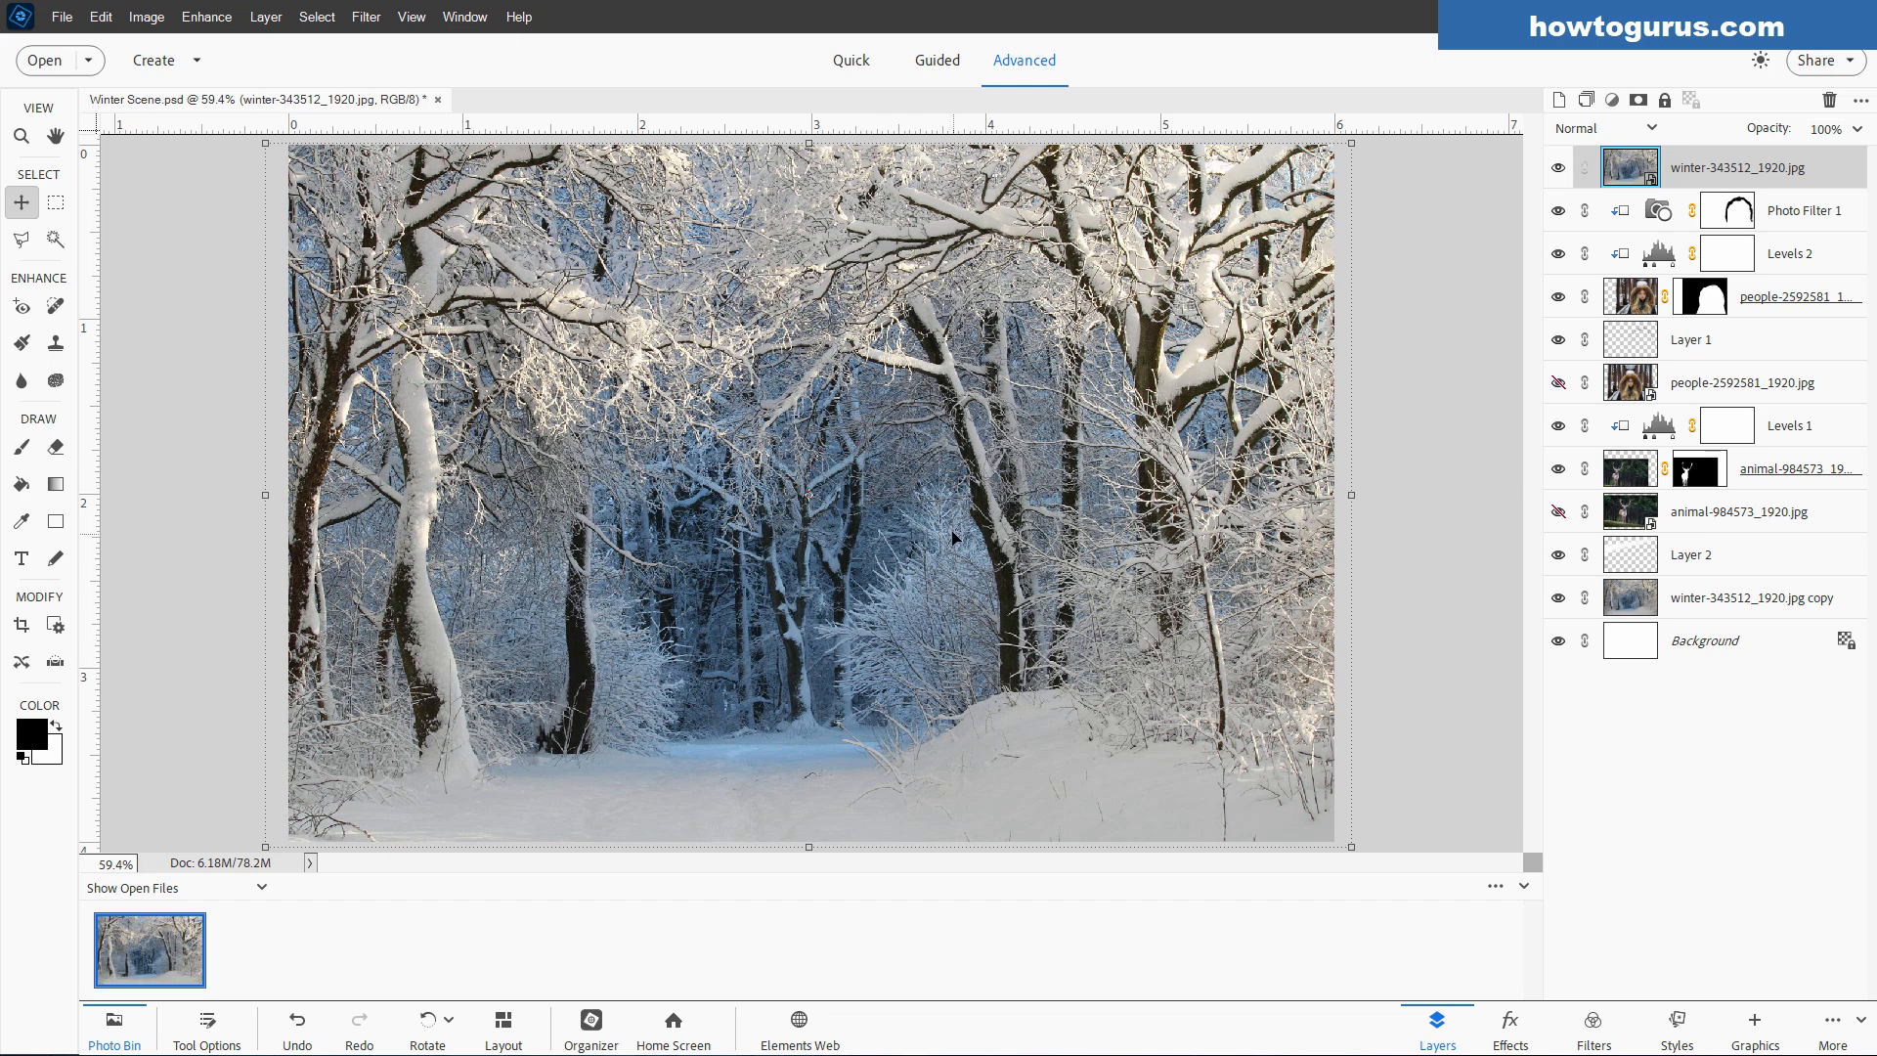
- Try to paint on the winter-343512_1920.jpg smart layer with a 69 px brush, declining to simplify the layer
{"action": "left_click", "coordinate": [22, 447]}
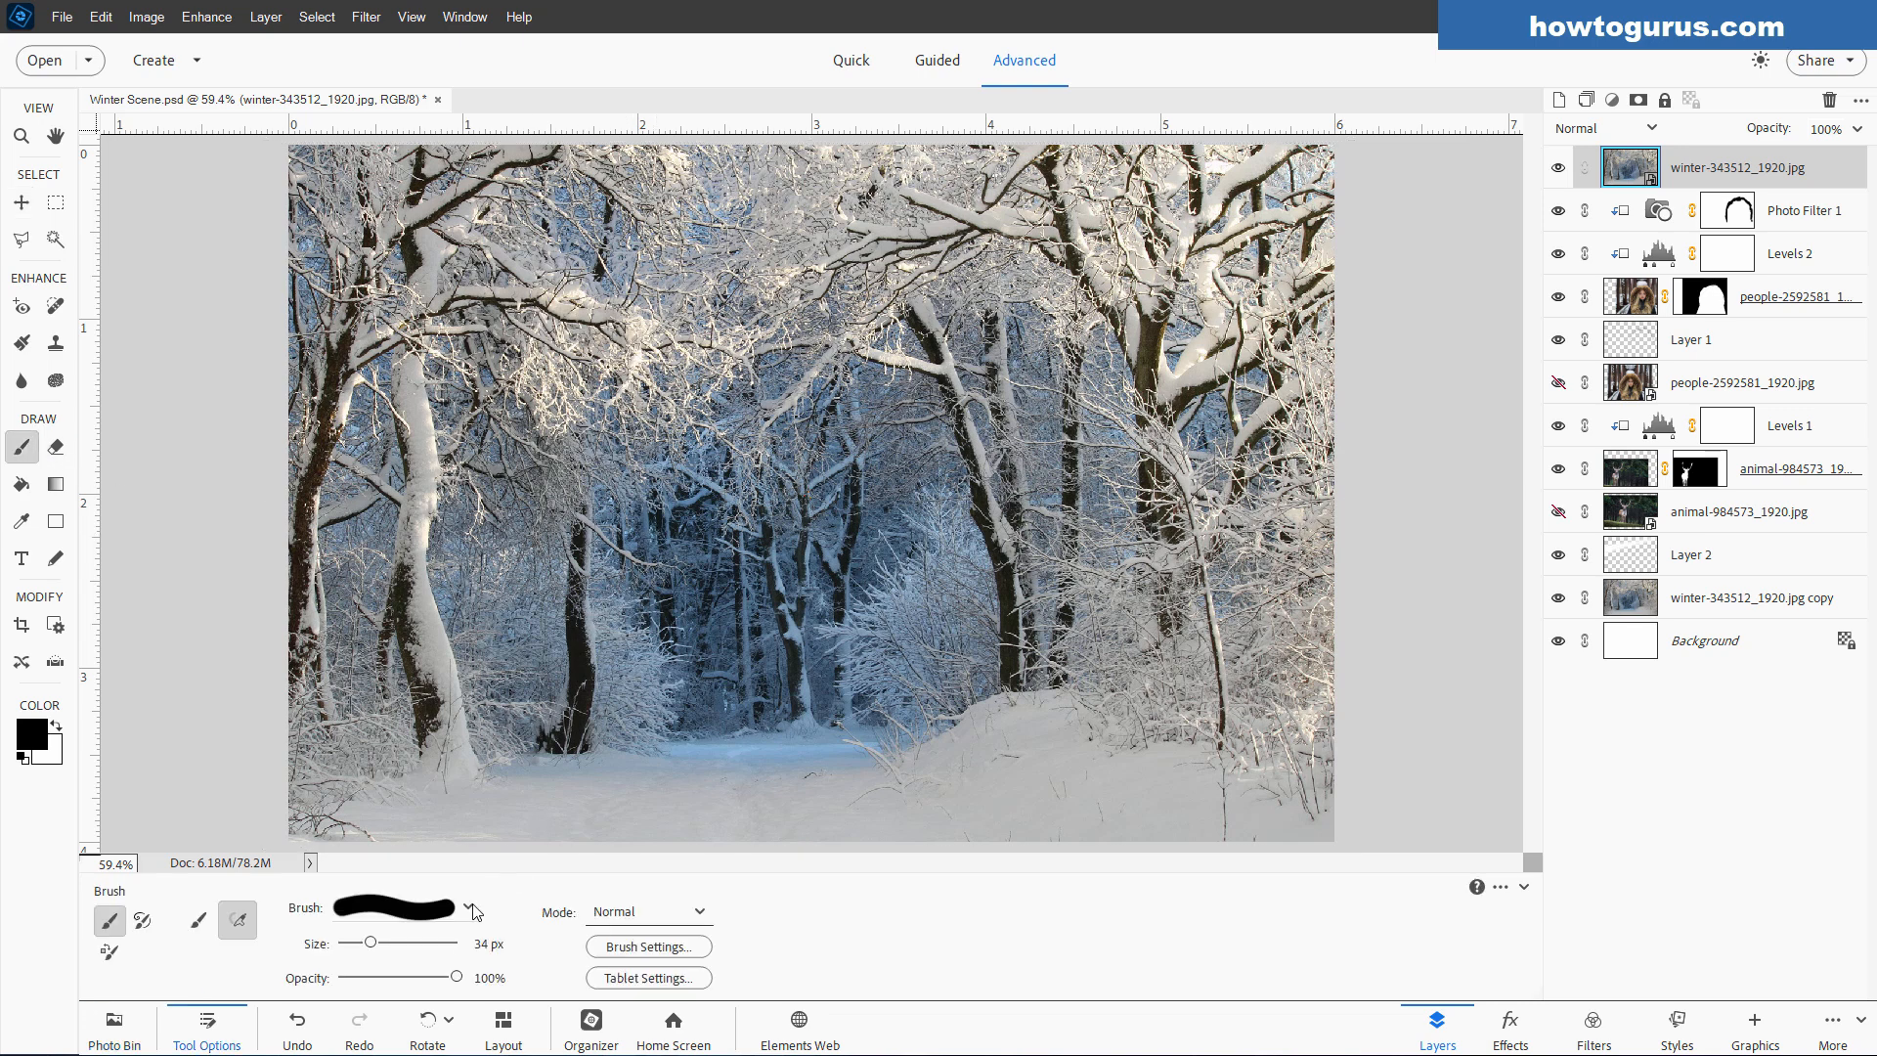
{"action": "left_click_drag", "start_coordinate": [372, 944], "coordinate": [396, 944]}
{"action": "left_click", "coordinate": [643, 382]}
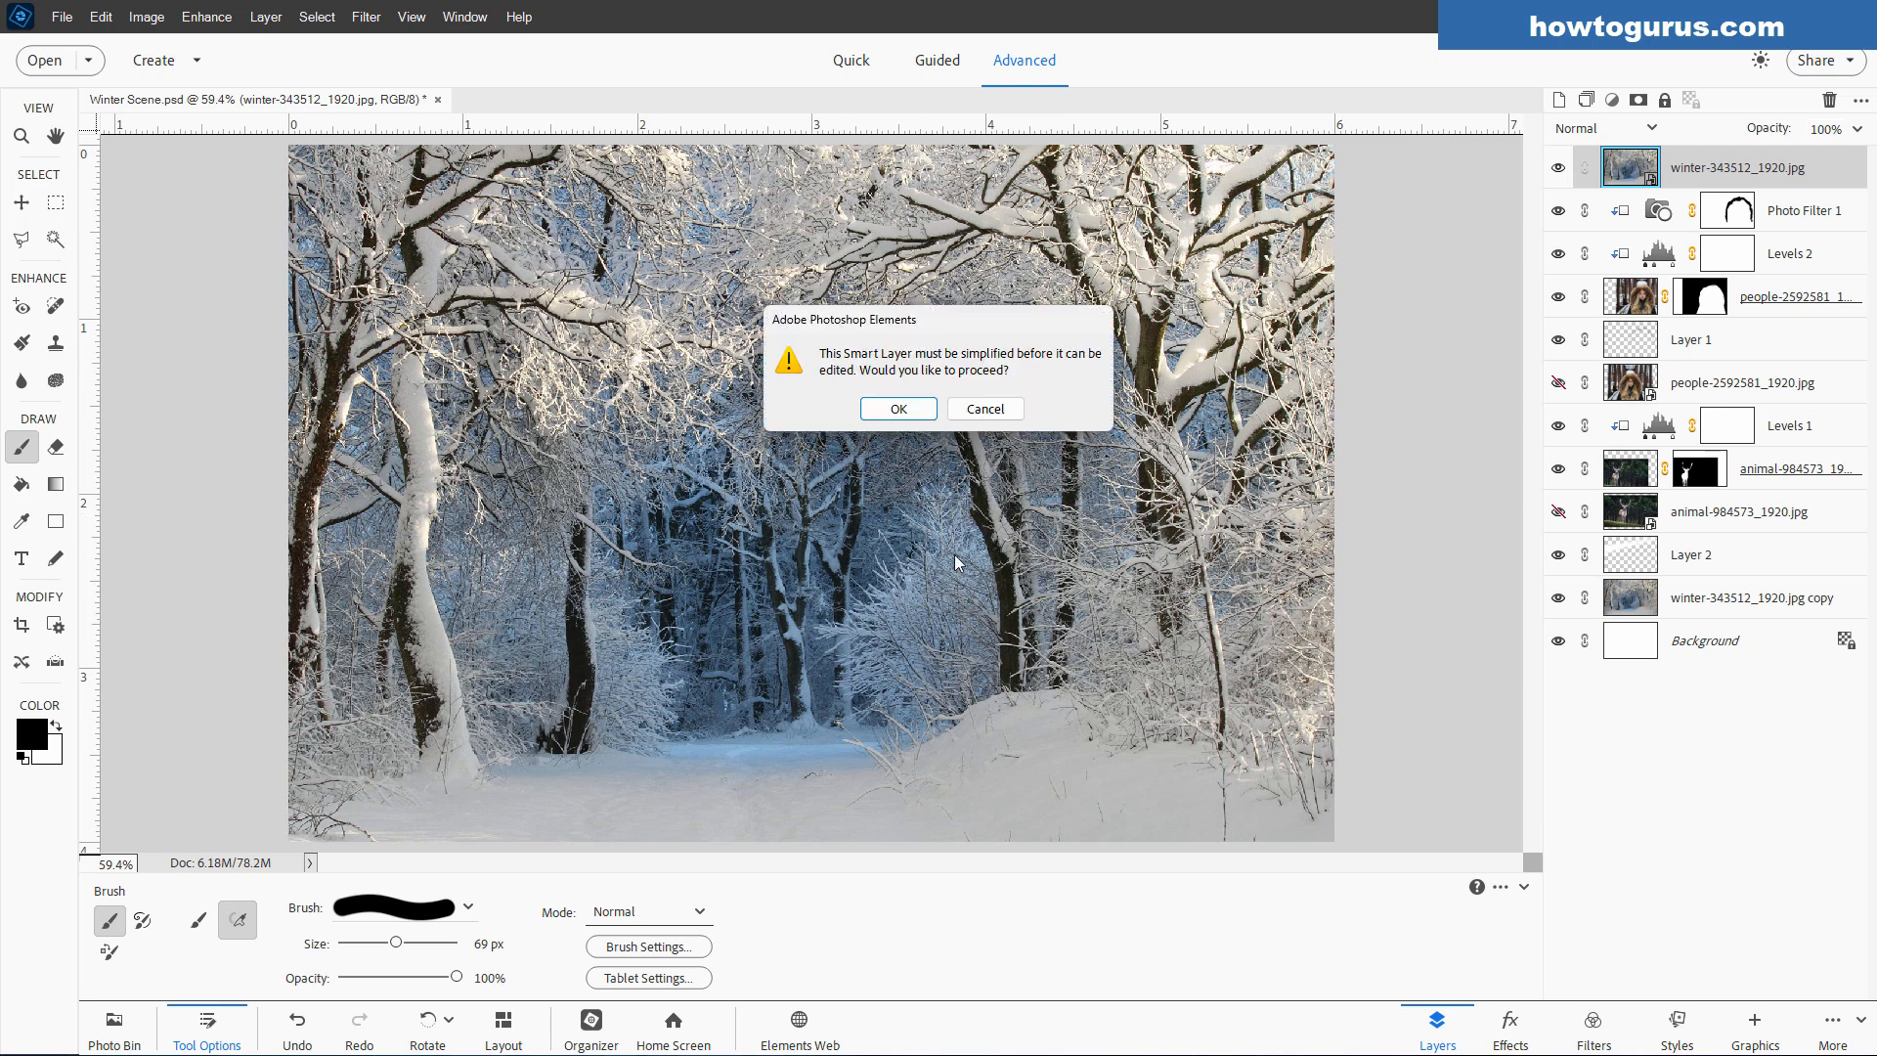
{"action": "left_click", "coordinate": [1002, 409]}
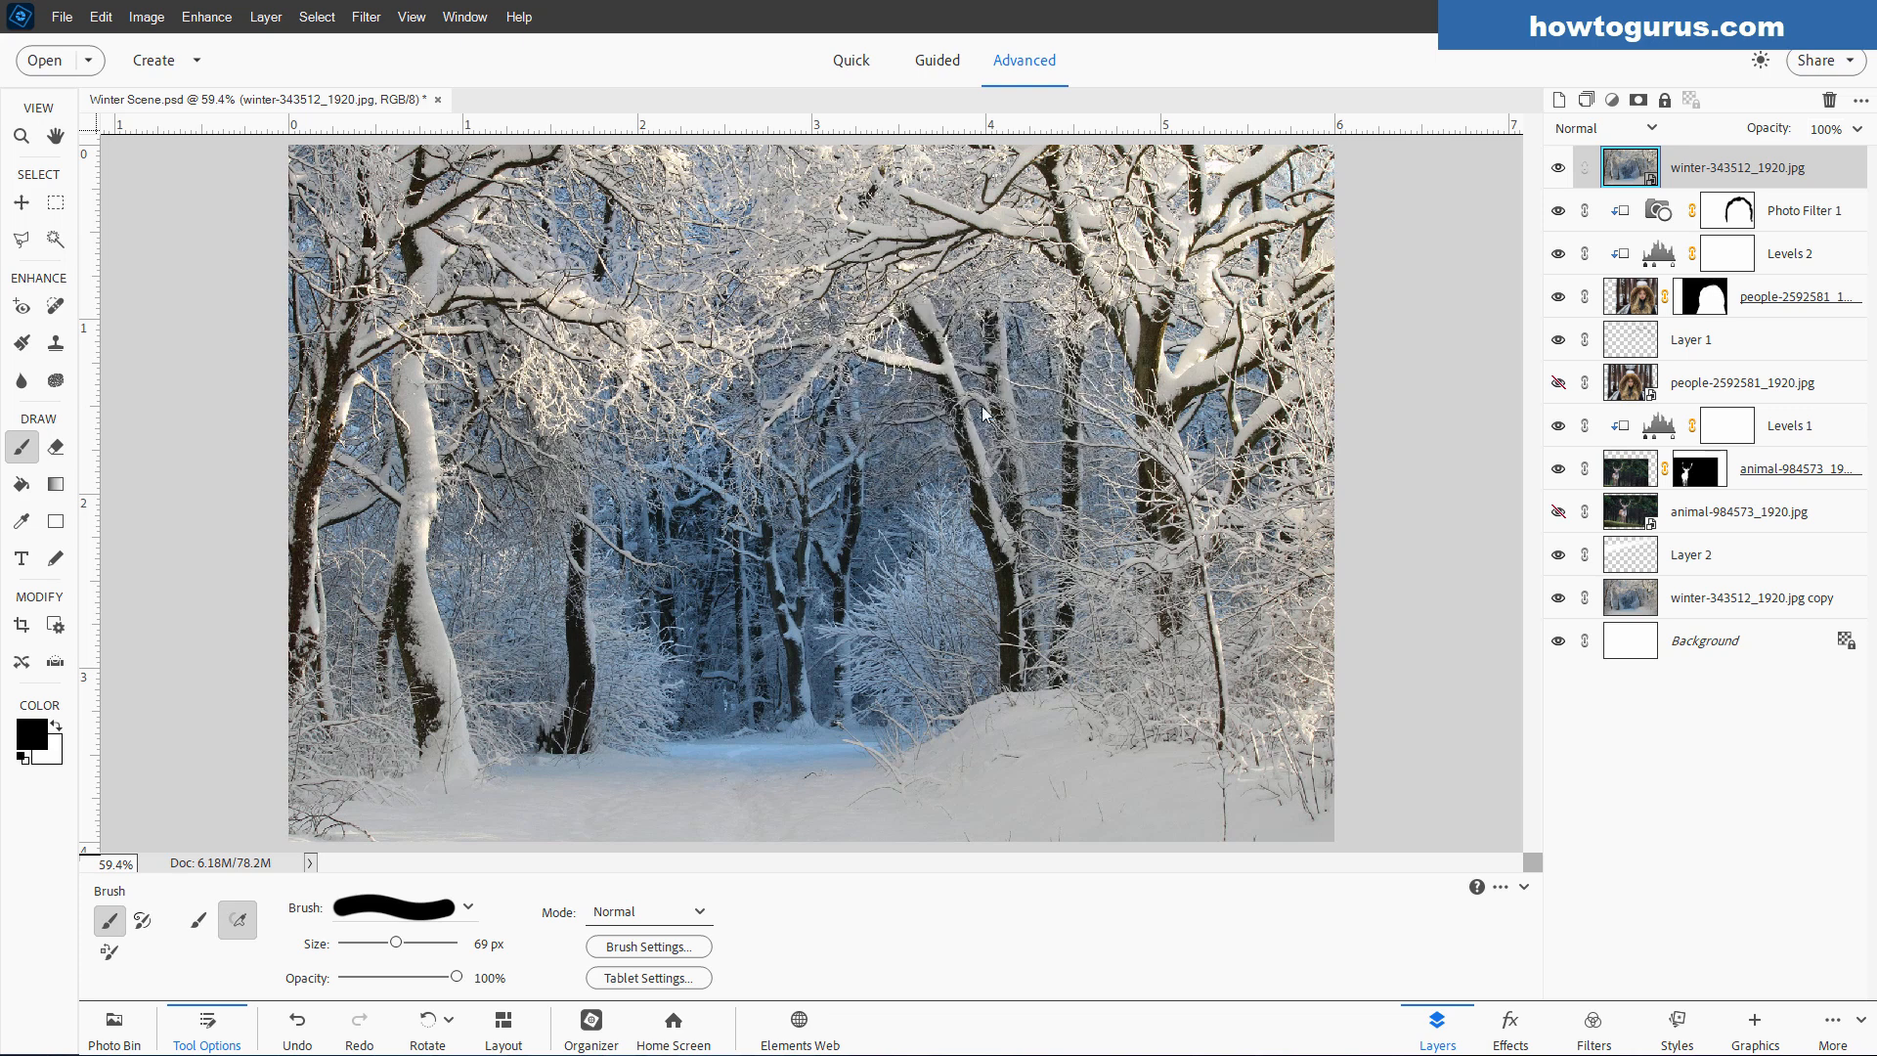
- Try to apply the Posterize filter to the winter-343512_1920.jpg smart layer without simplifying it
{"action": "left_click", "coordinate": [366, 20]}
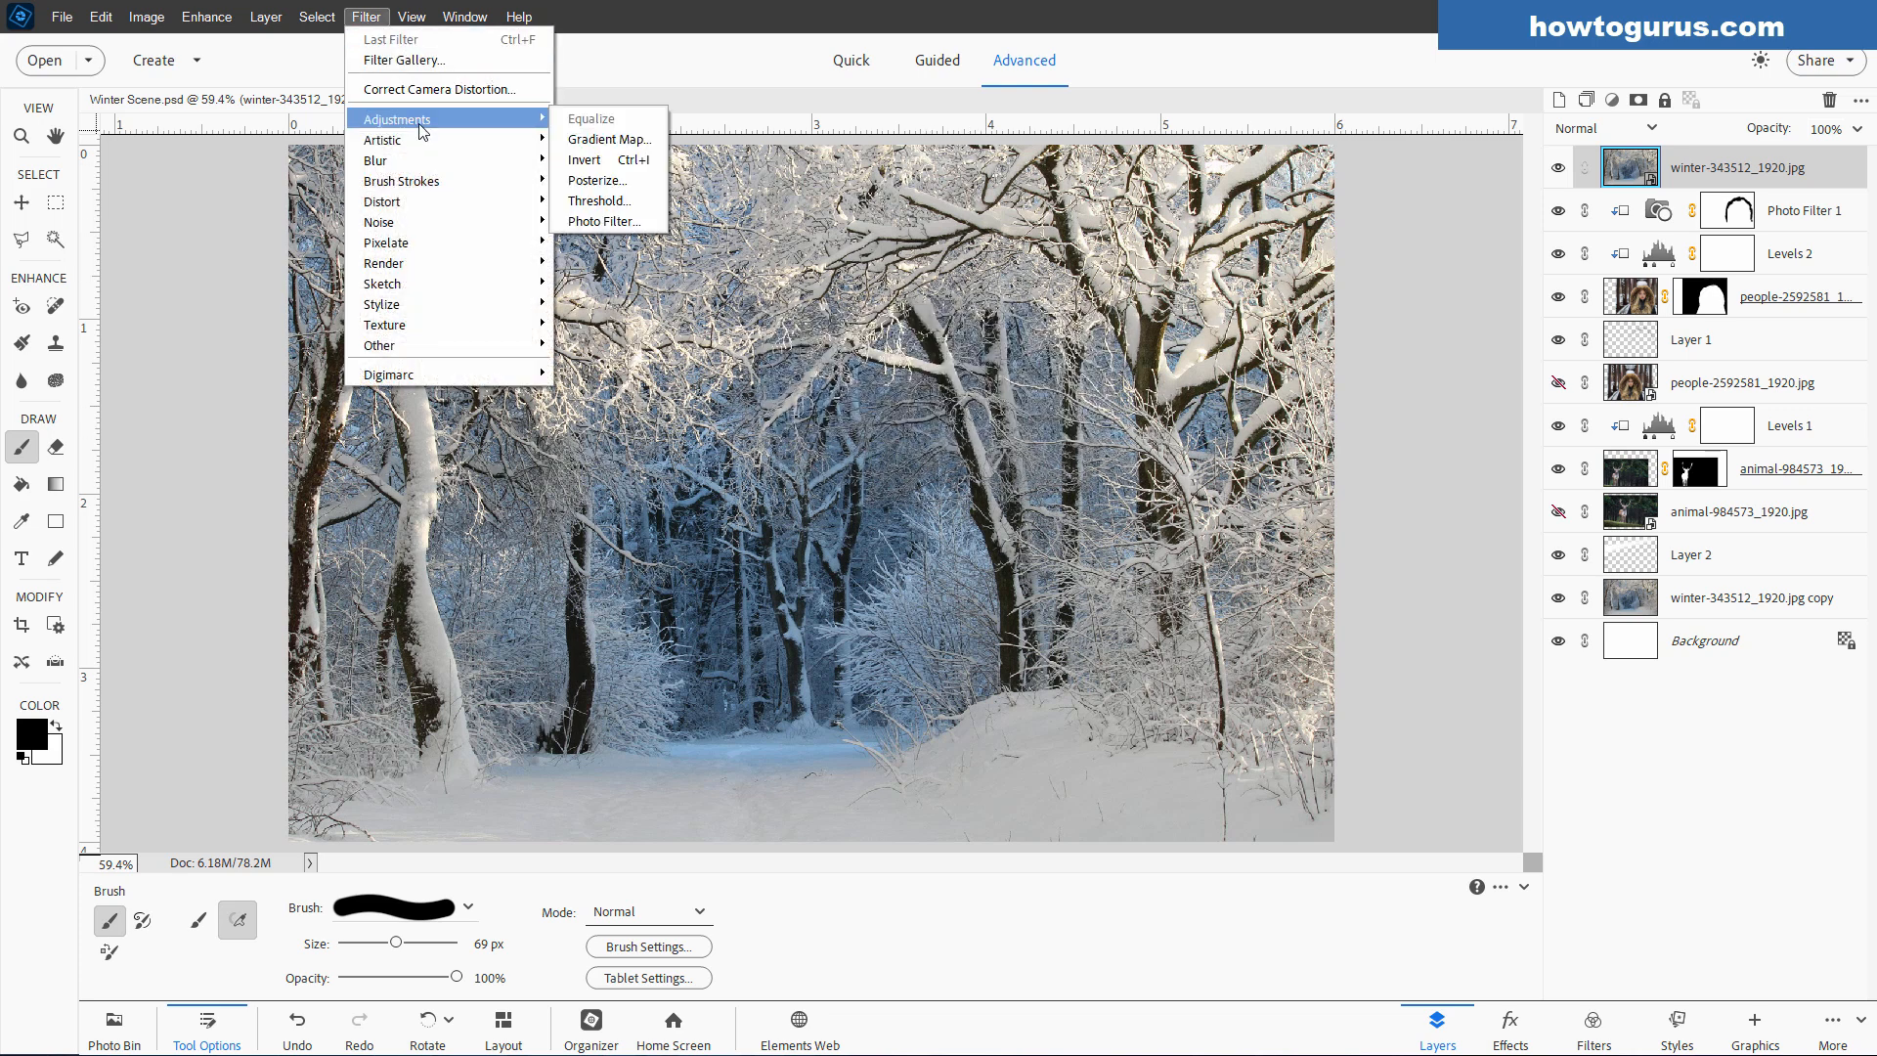
{"action": "left_click", "coordinate": [579, 179]}
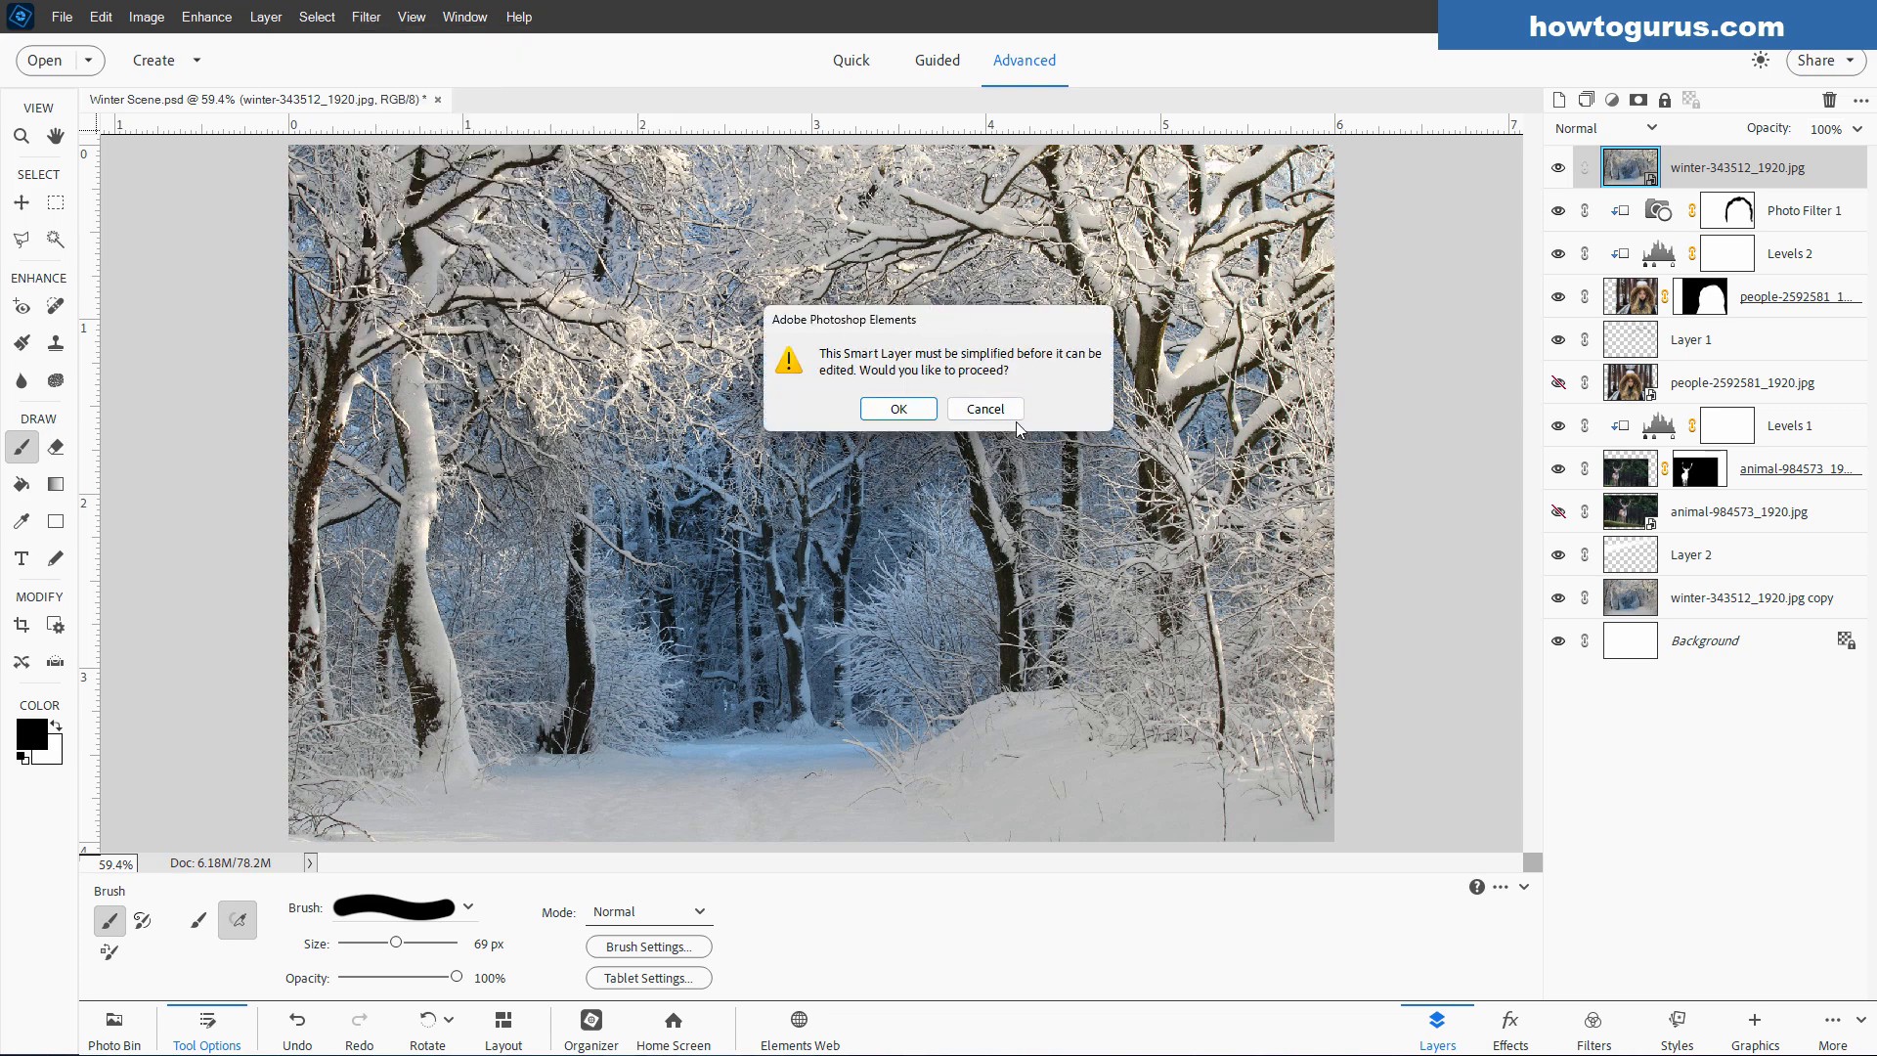
{"action": "left_click", "coordinate": [989, 411]}
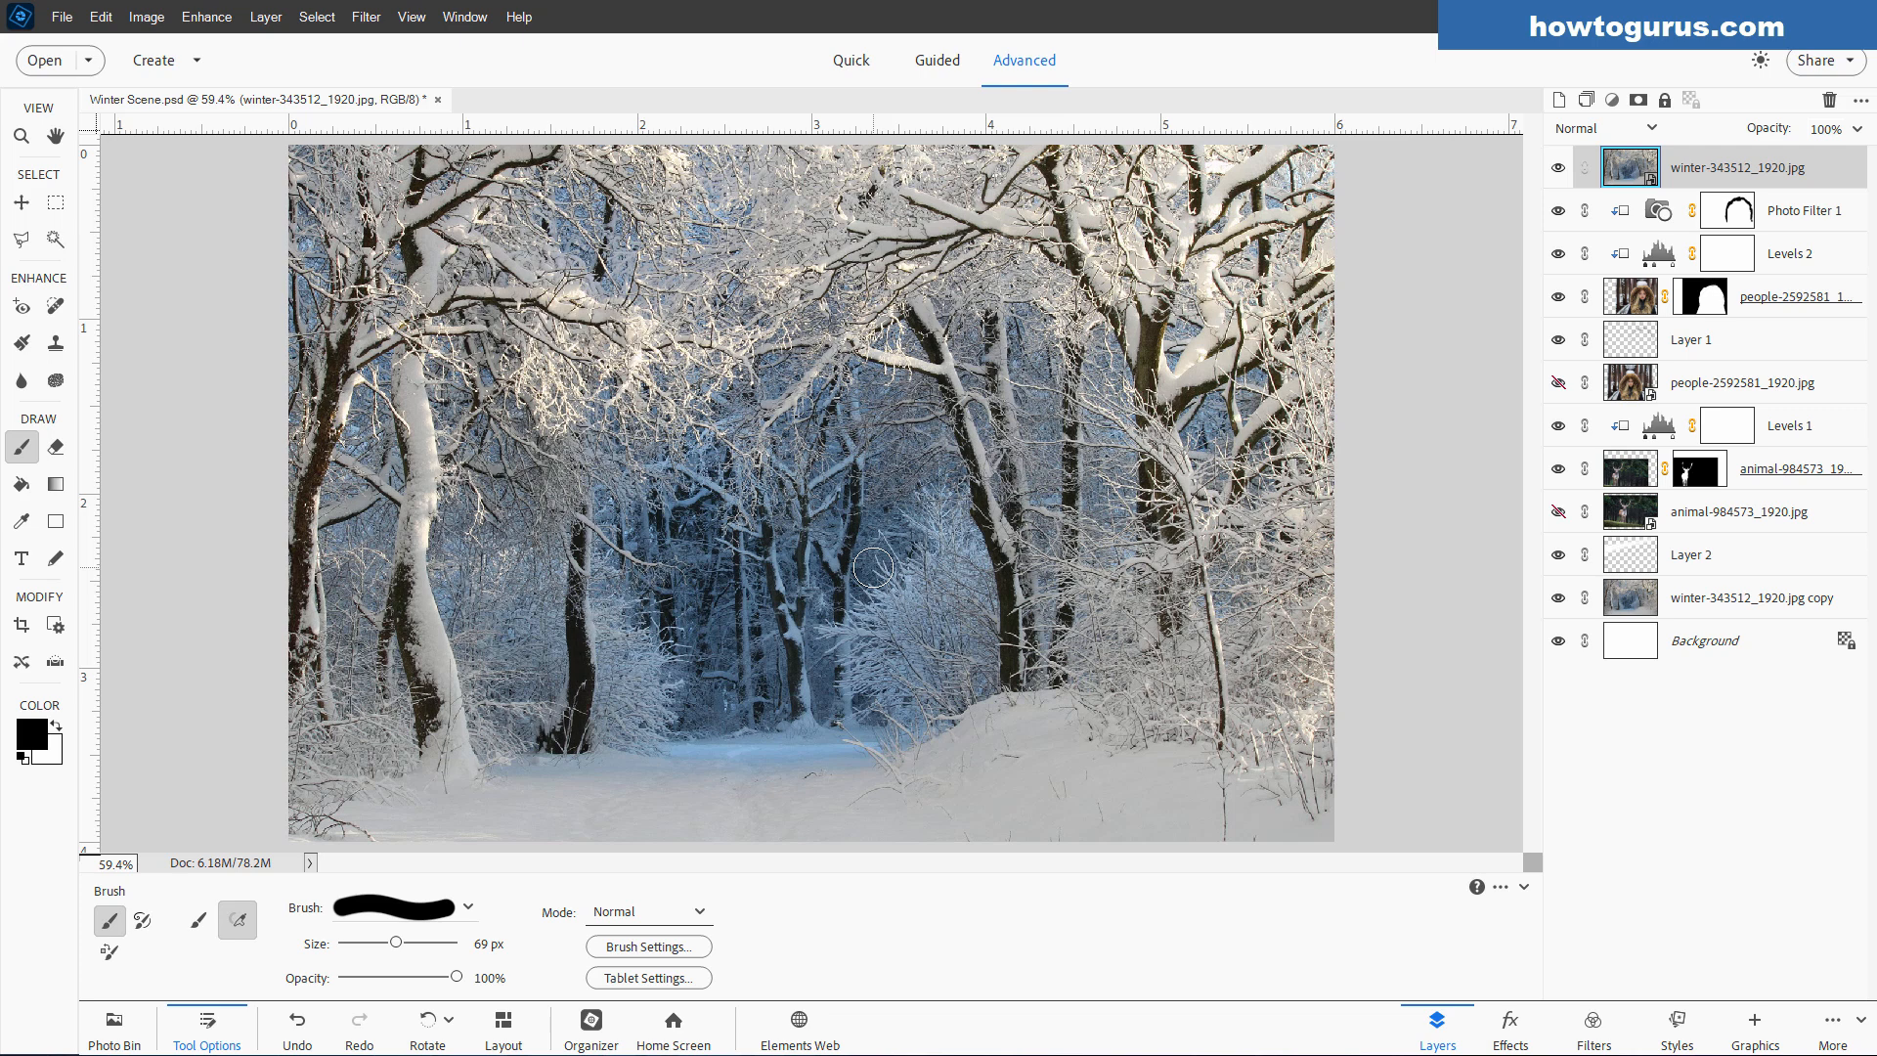
- Try transforming the winter-343512_1920.jpg layer: scale it to 87.58% by 84.89%, rotate it -12.23 degrees and skew it sideways
{"action": "key", "text": "v"}
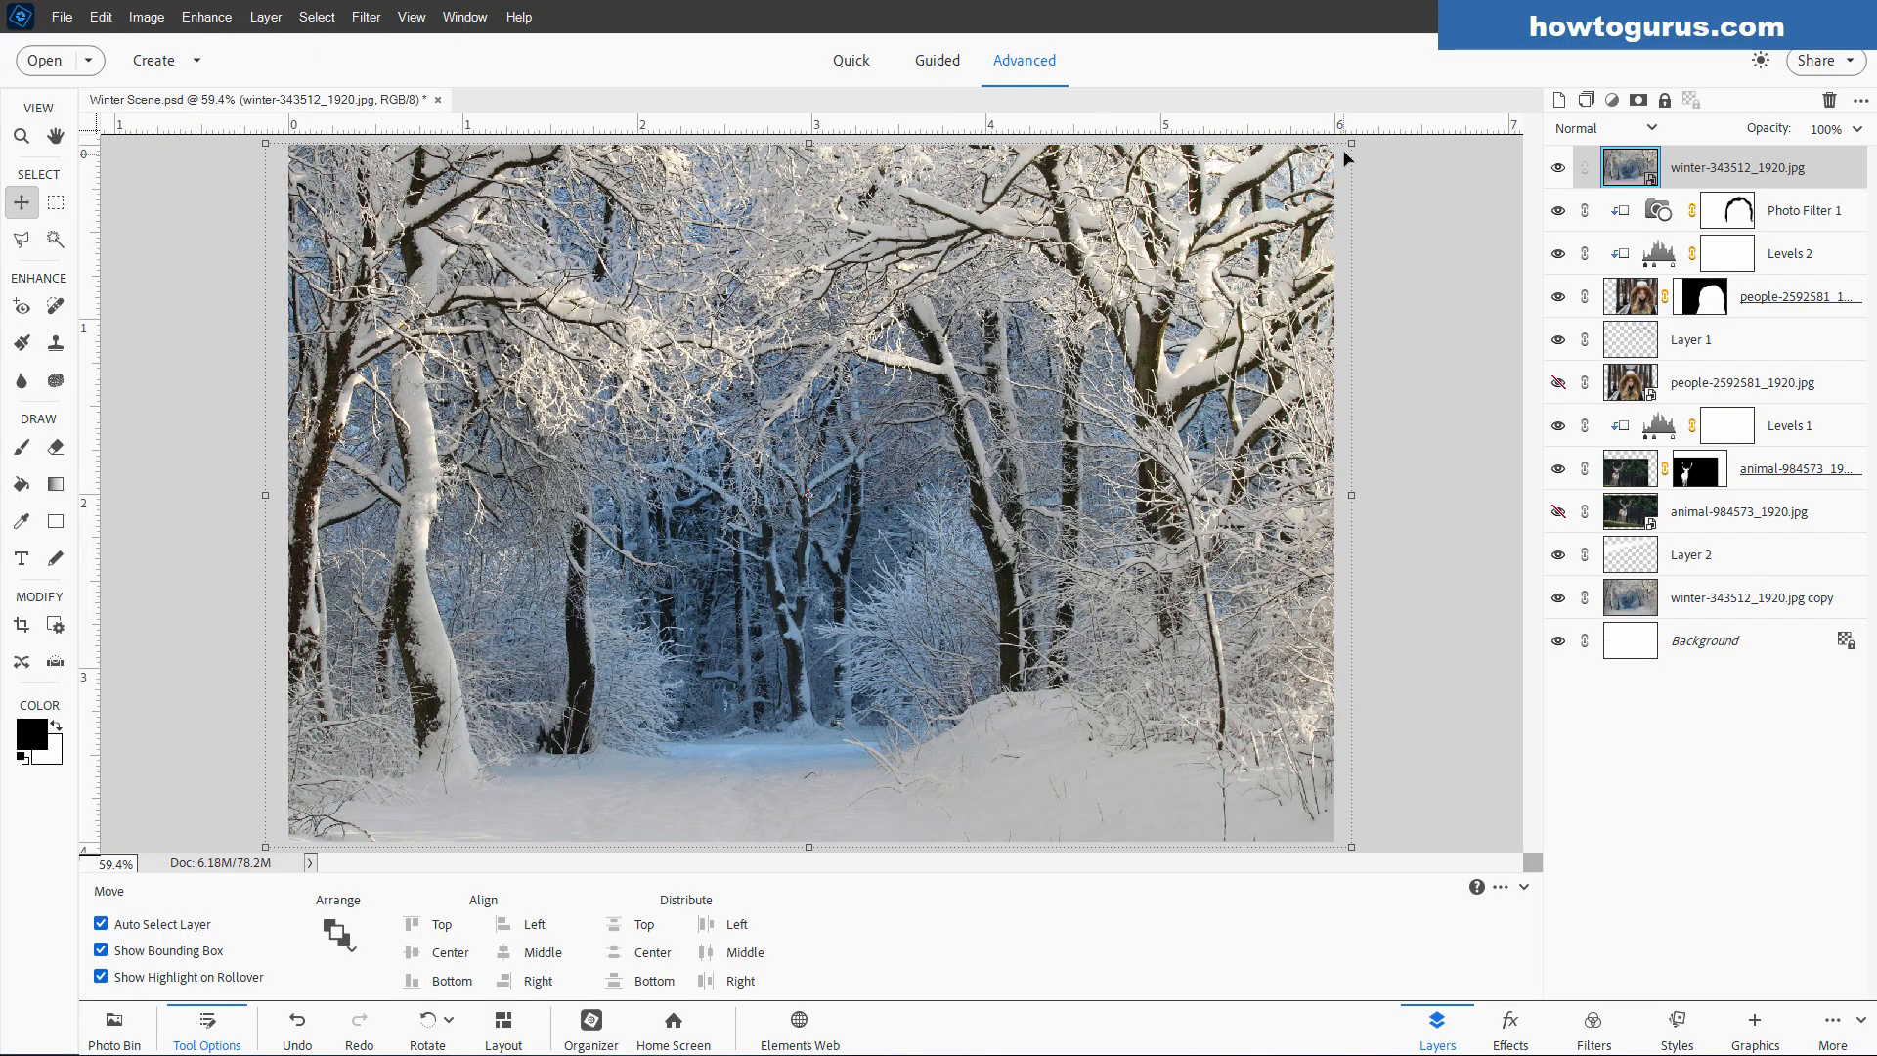
{"action": "left_click_drag", "start_coordinate": [1351, 144], "coordinate": [1186, 250]}
{"action": "left_click_drag", "start_coordinate": [1186, 547], "coordinate": [1217, 411]}
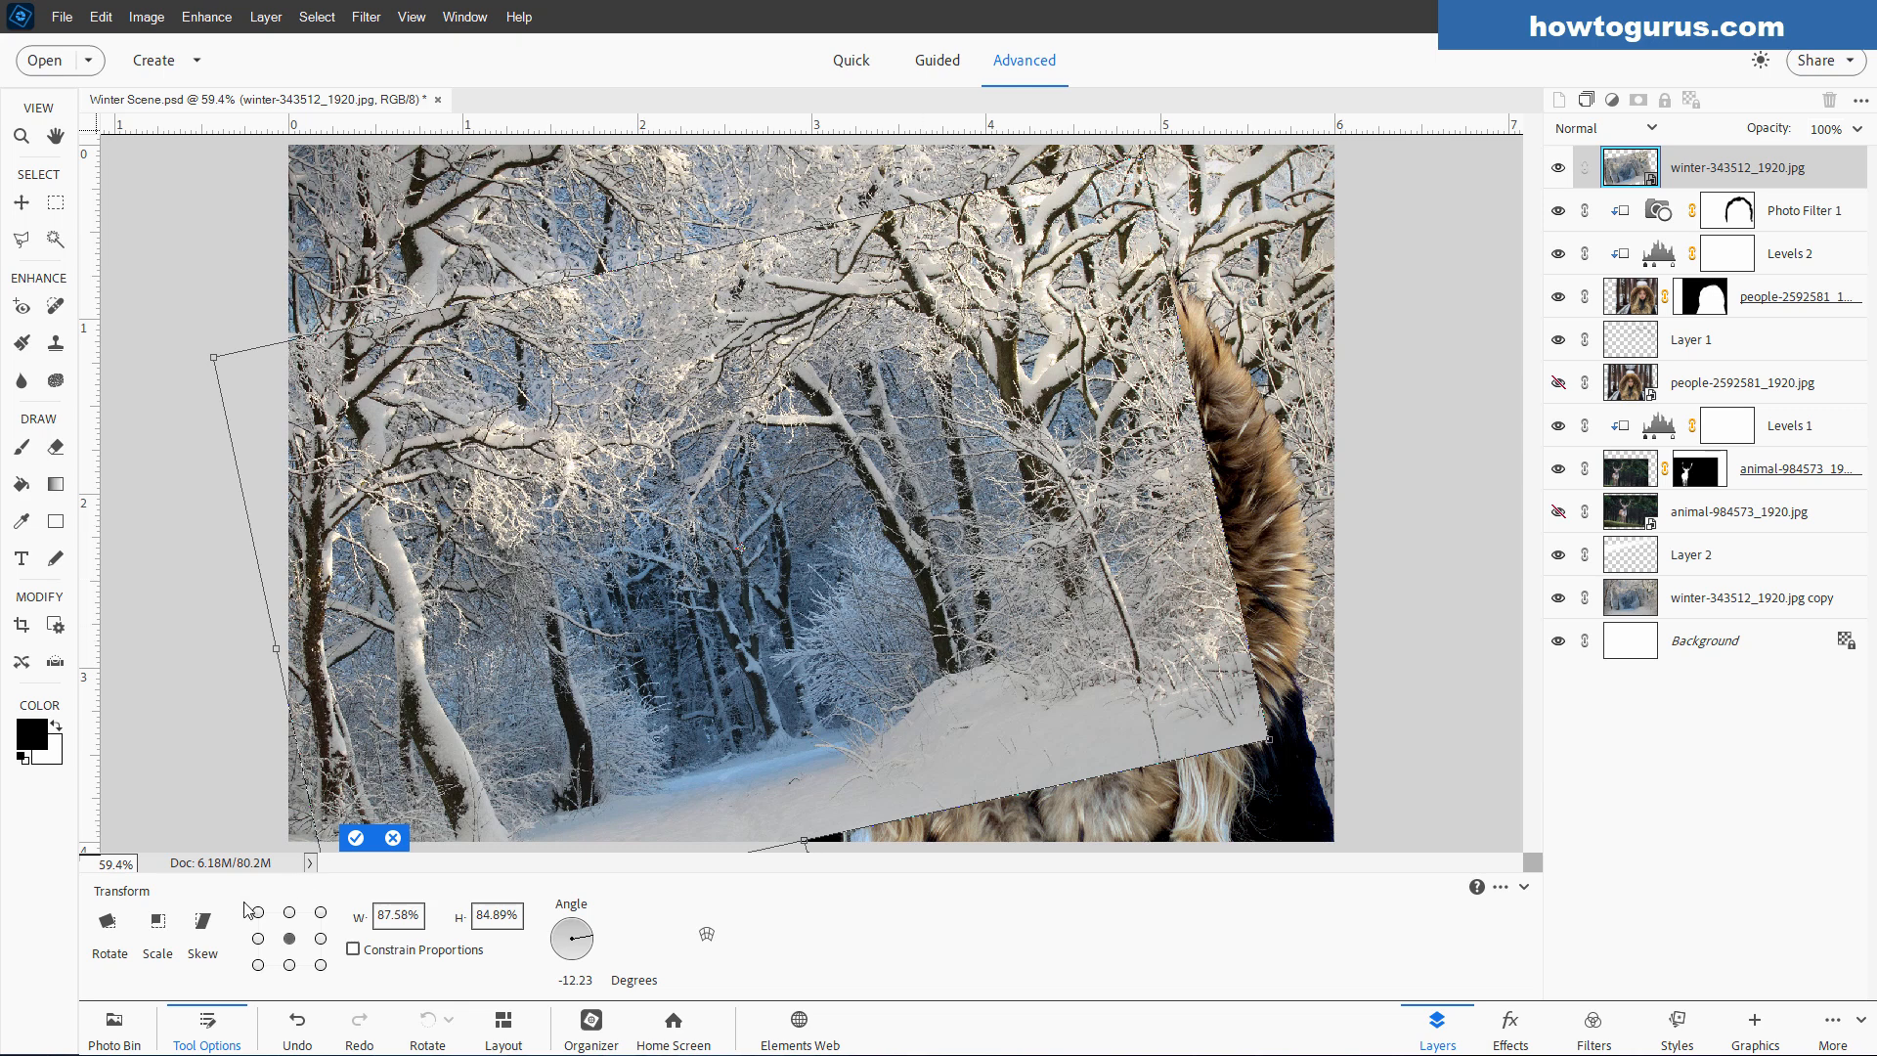
{"action": "left_click", "coordinate": [204, 921]}
{"action": "left_click_drag", "start_coordinate": [679, 257], "coordinate": [588, 276]}
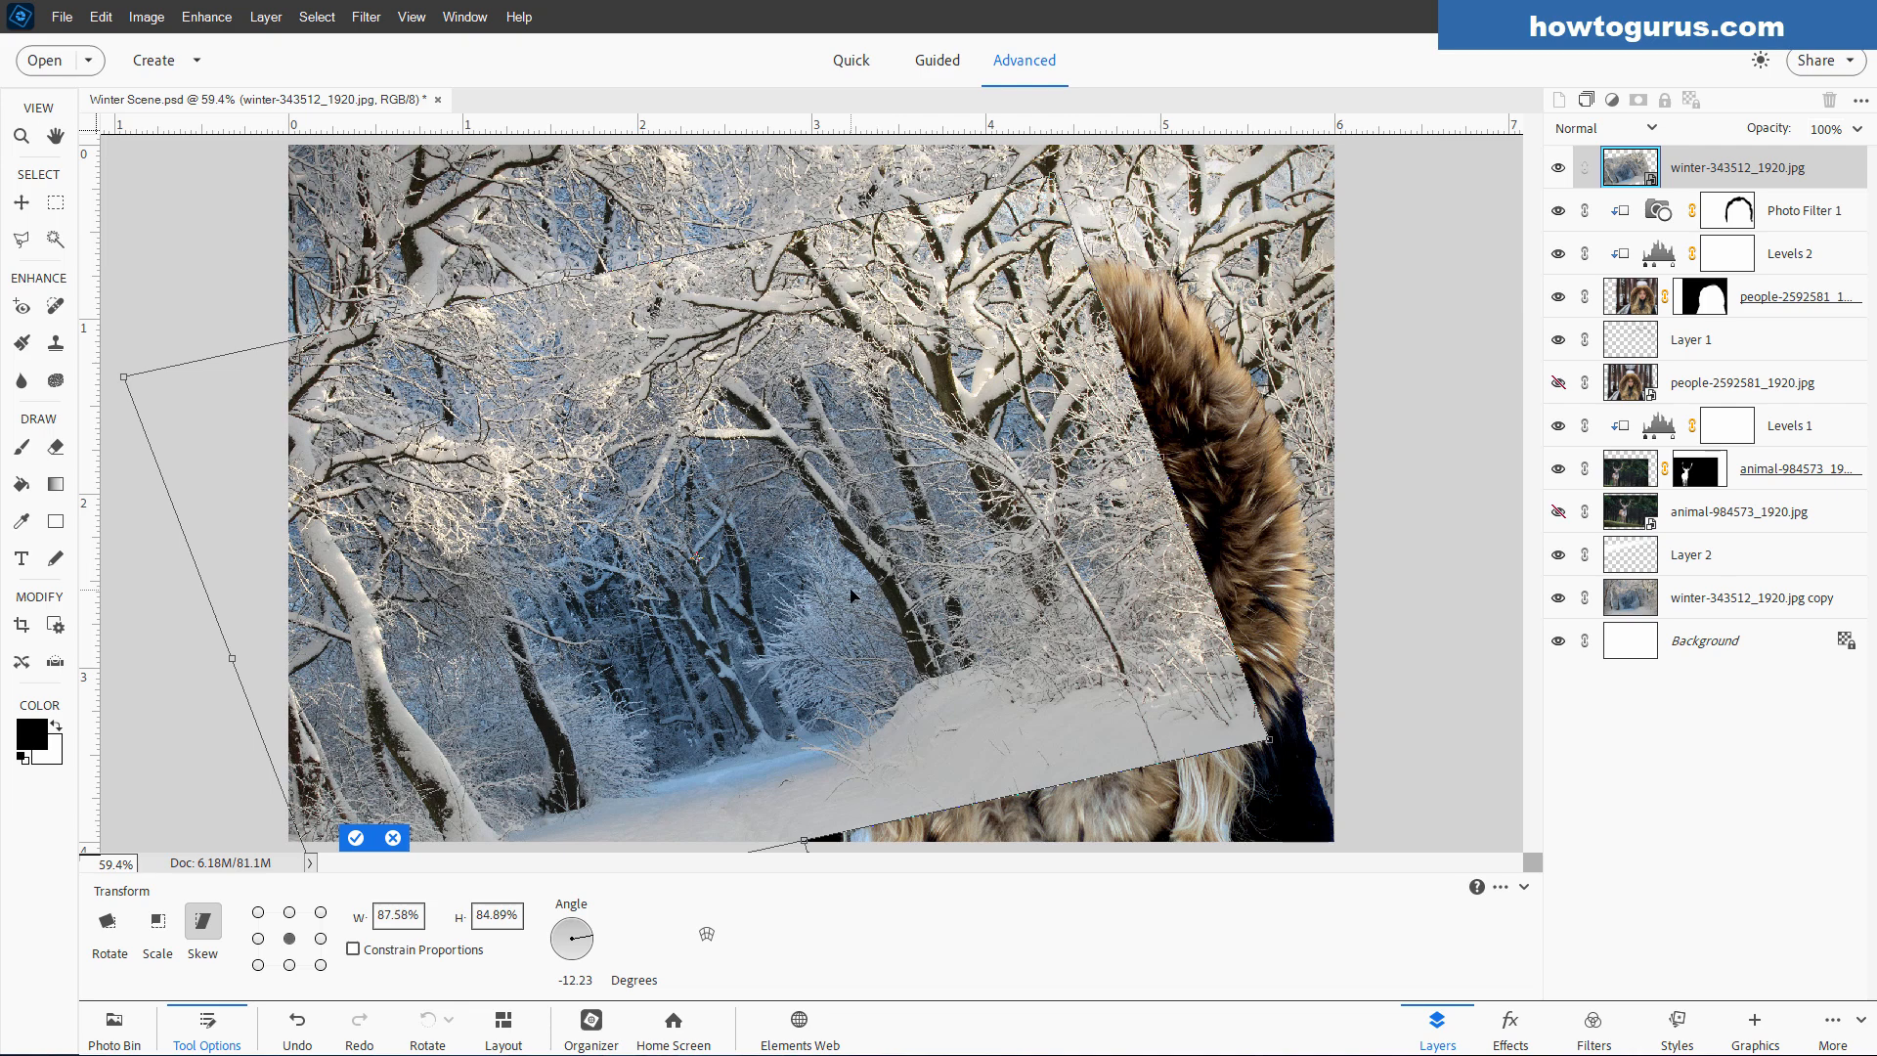
{"action": "key", "text": "ctrl+z"}
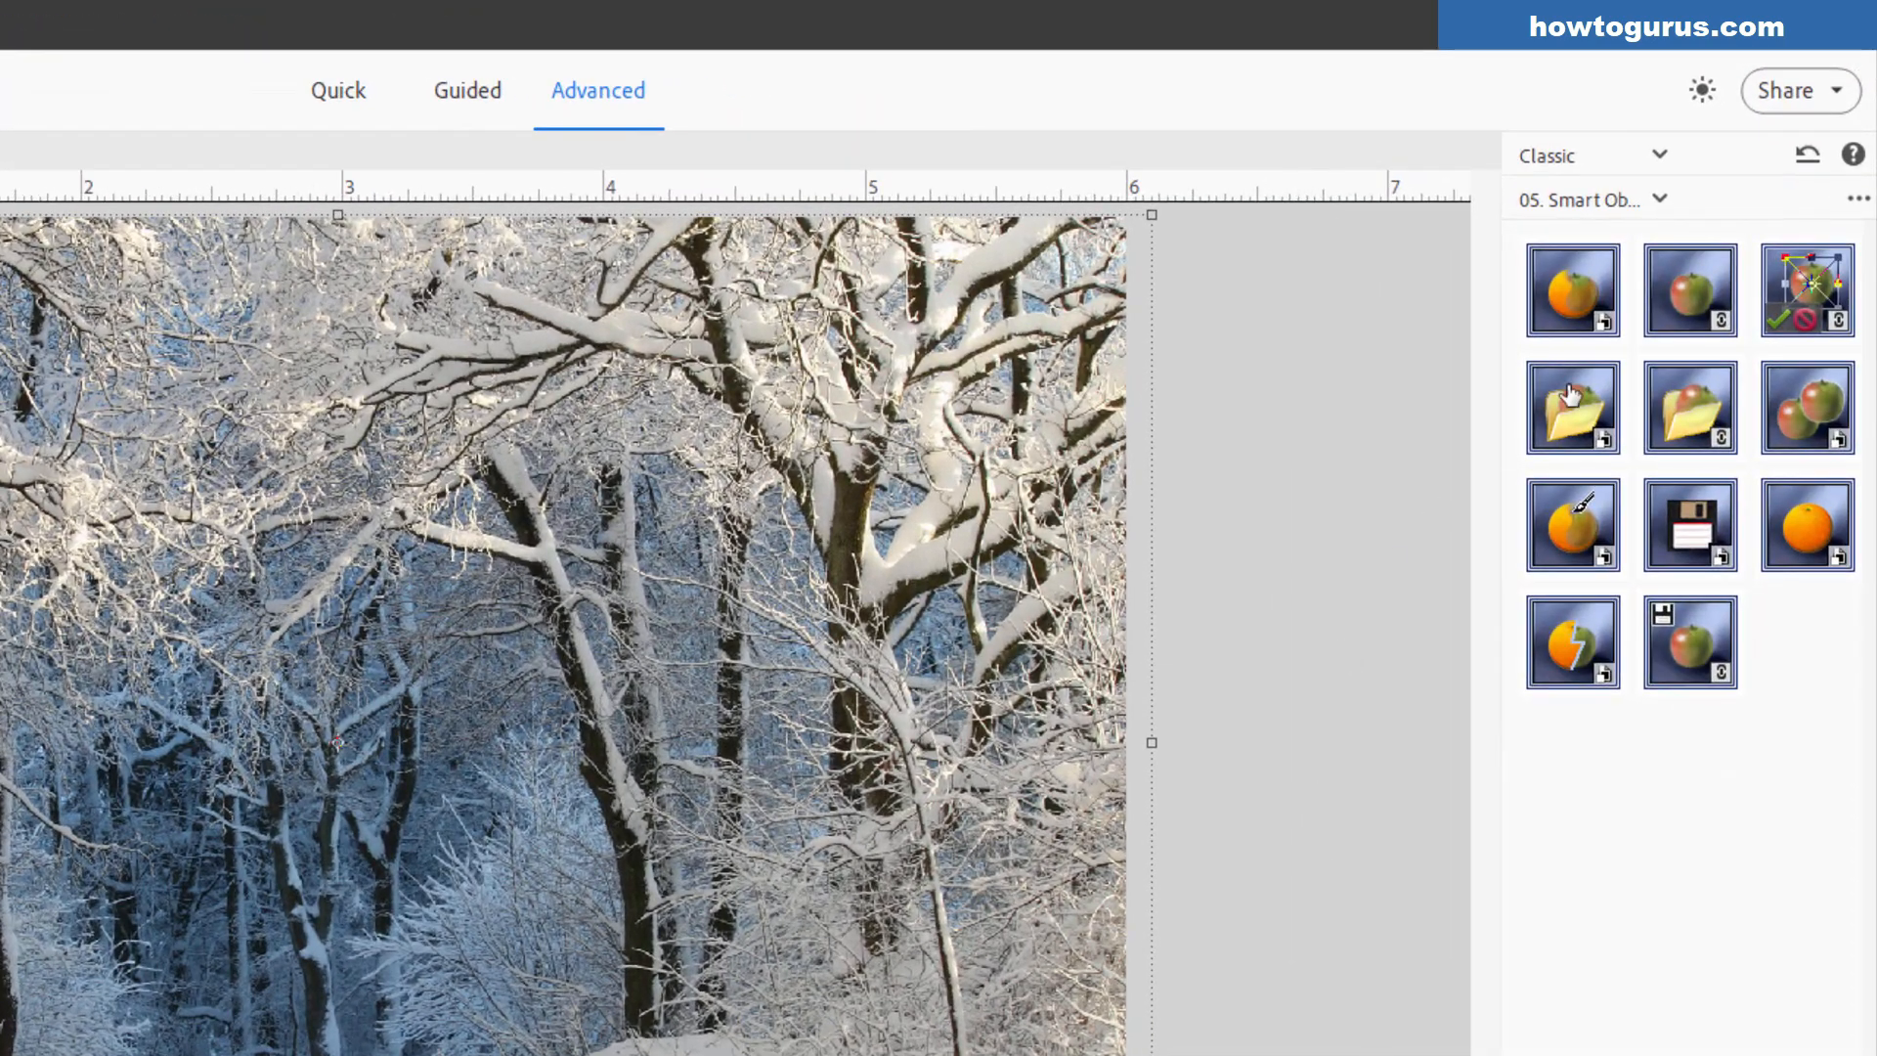
- Show the Elements+ category of the classic effects
{"action": "left_click", "coordinate": [1584, 199]}
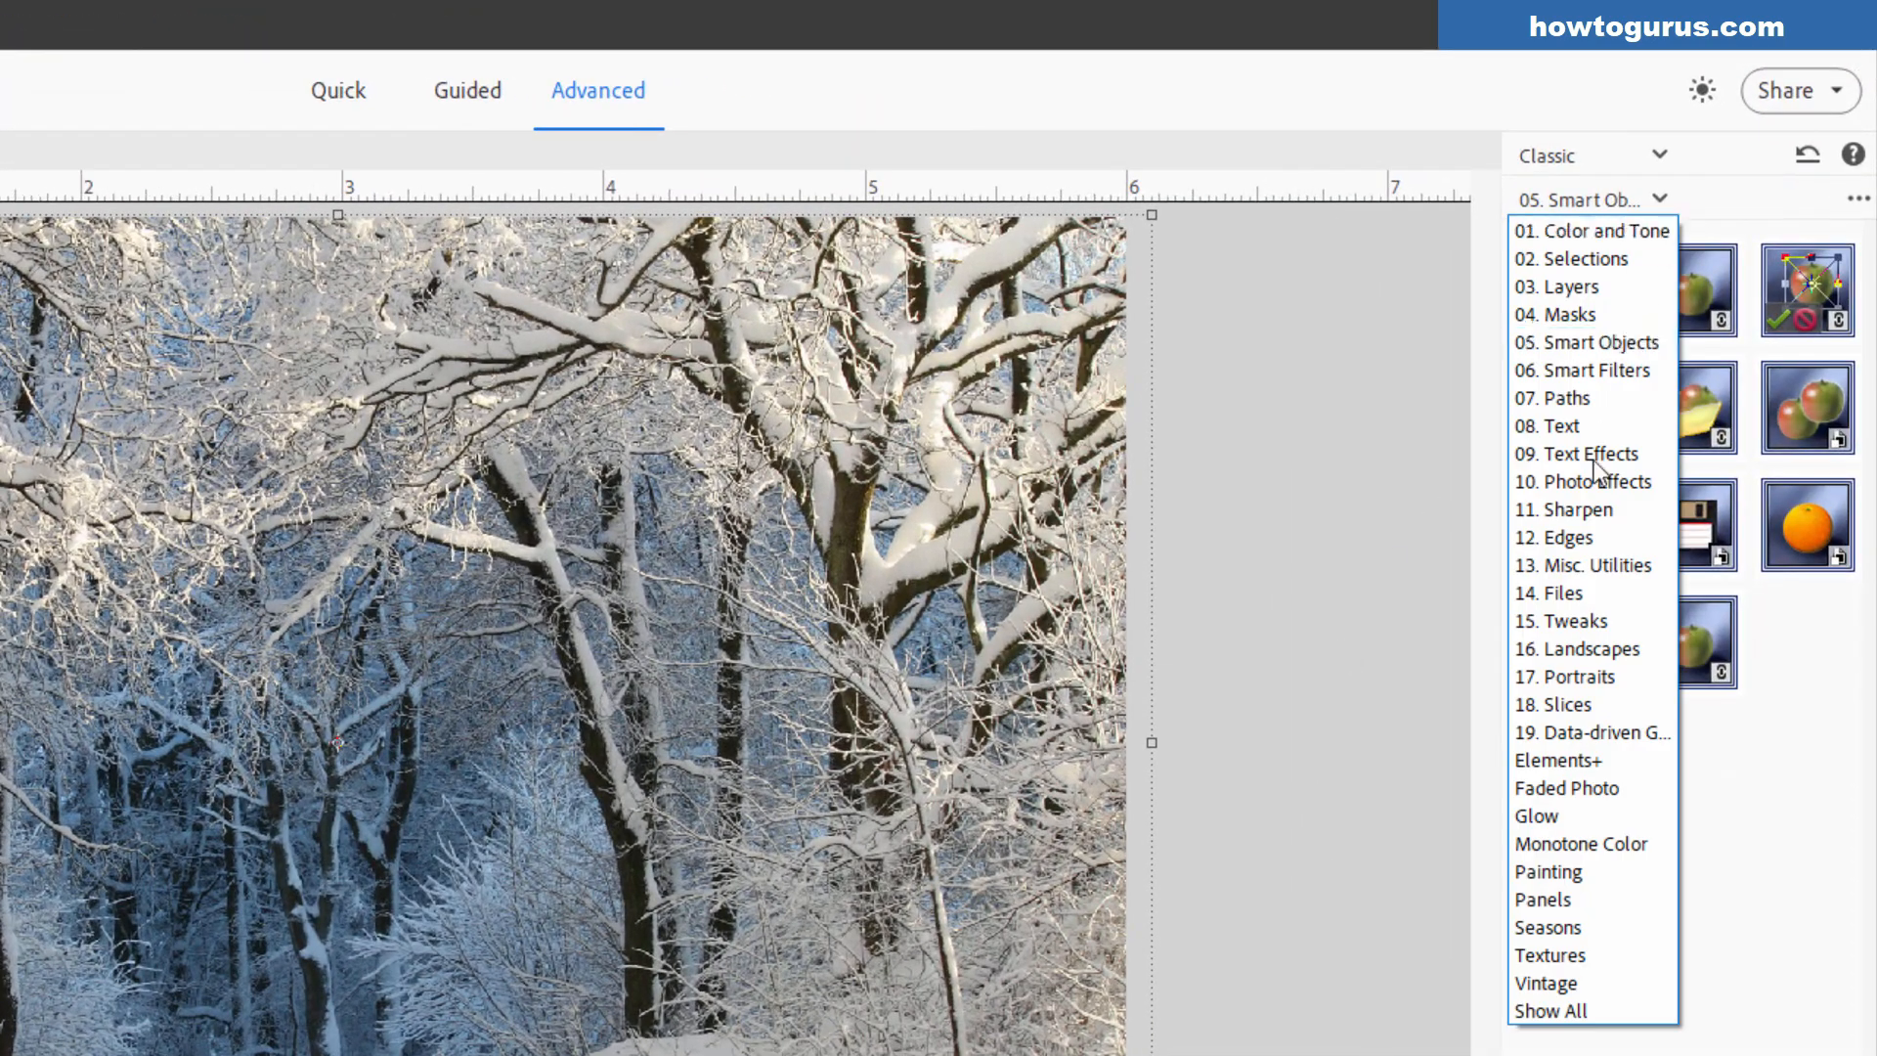
{"action": "left_click", "coordinate": [1589, 755]}
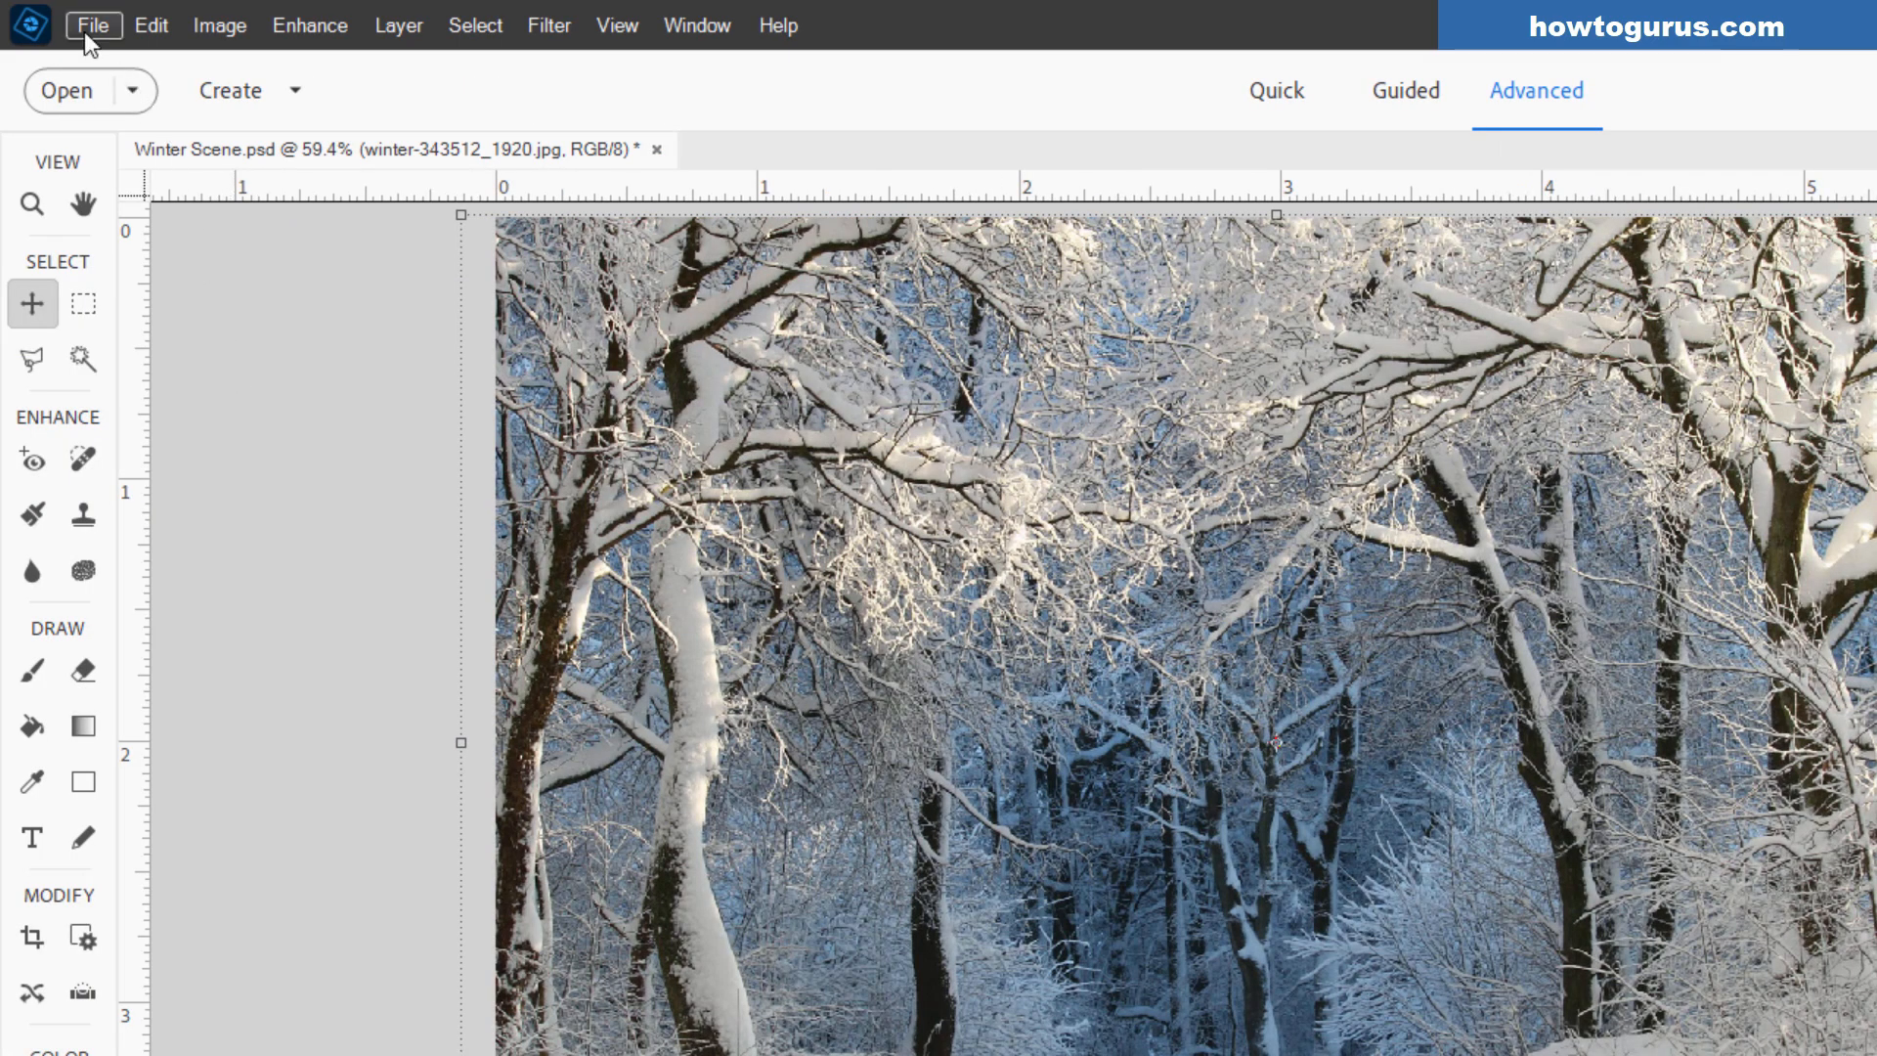
- Examine which Elements+ commands are available among the Automation Tools
{"action": "left_click", "coordinate": [88, 21]}
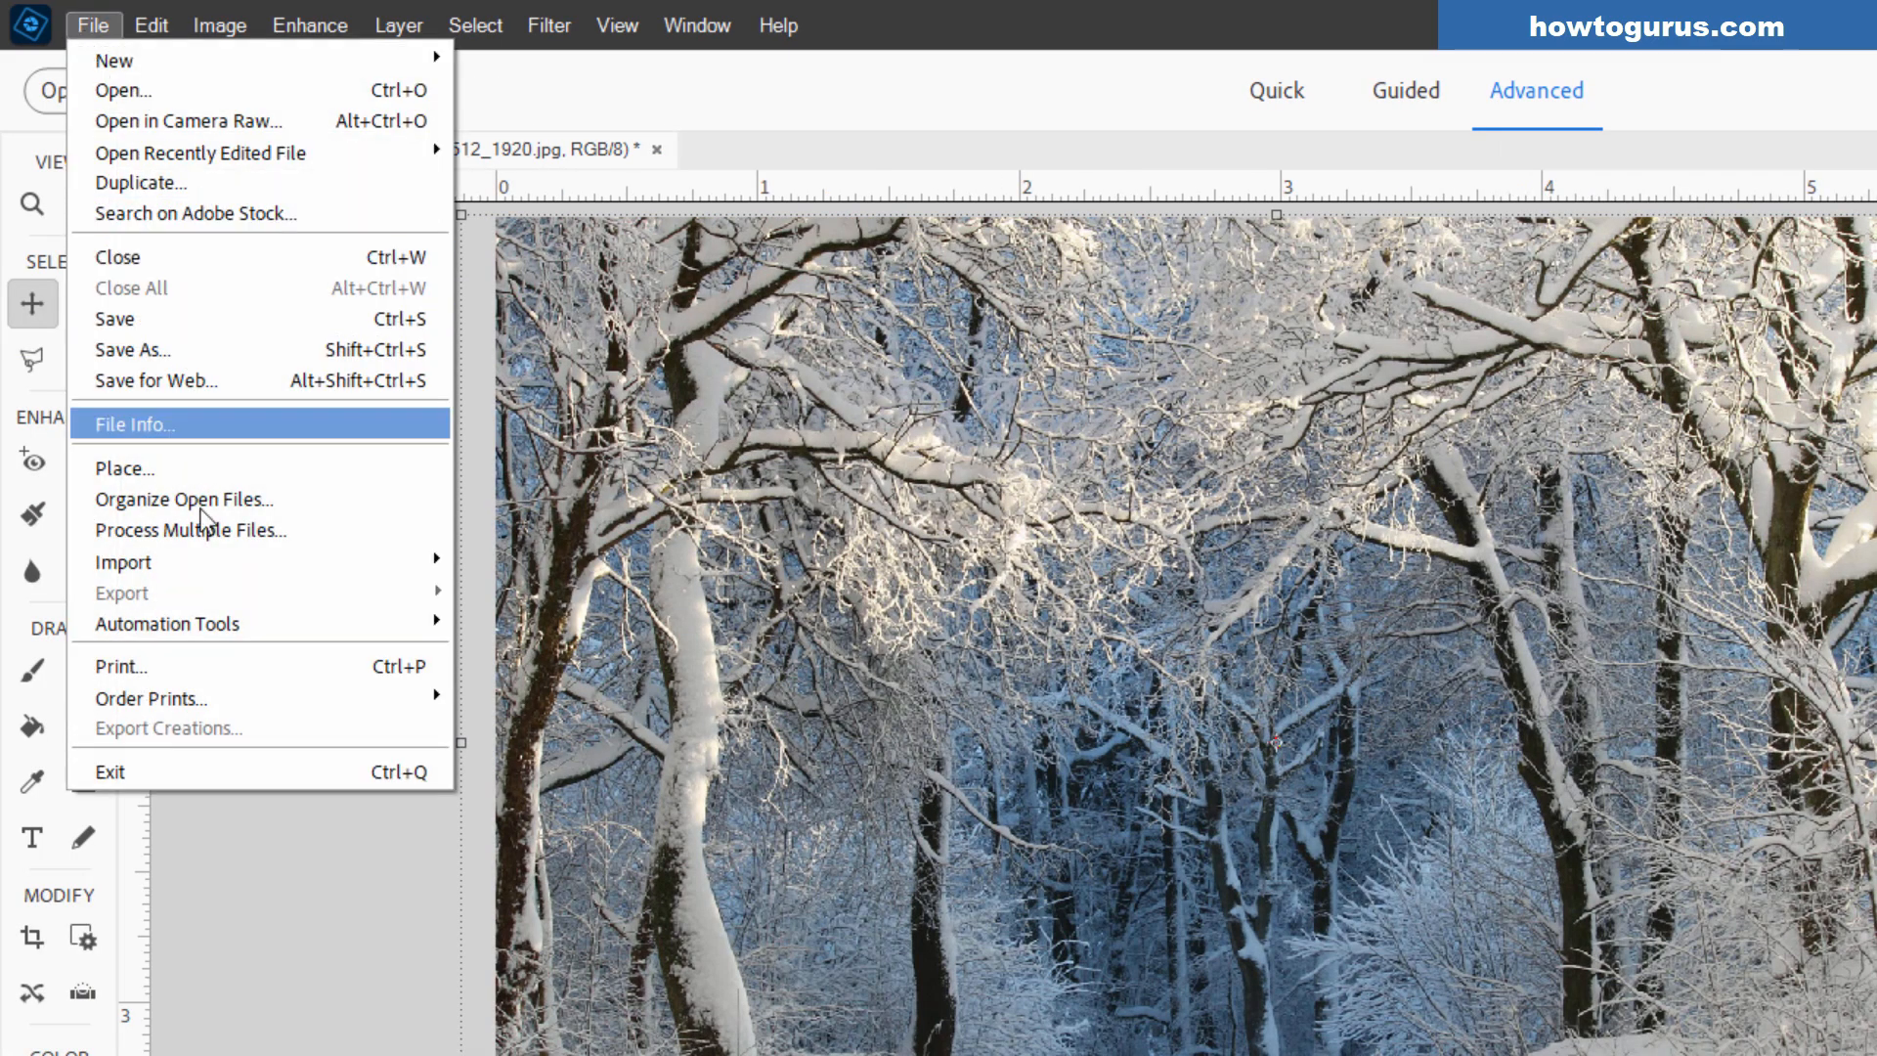
{"action": "mouse_move", "coordinate": [219, 622]}
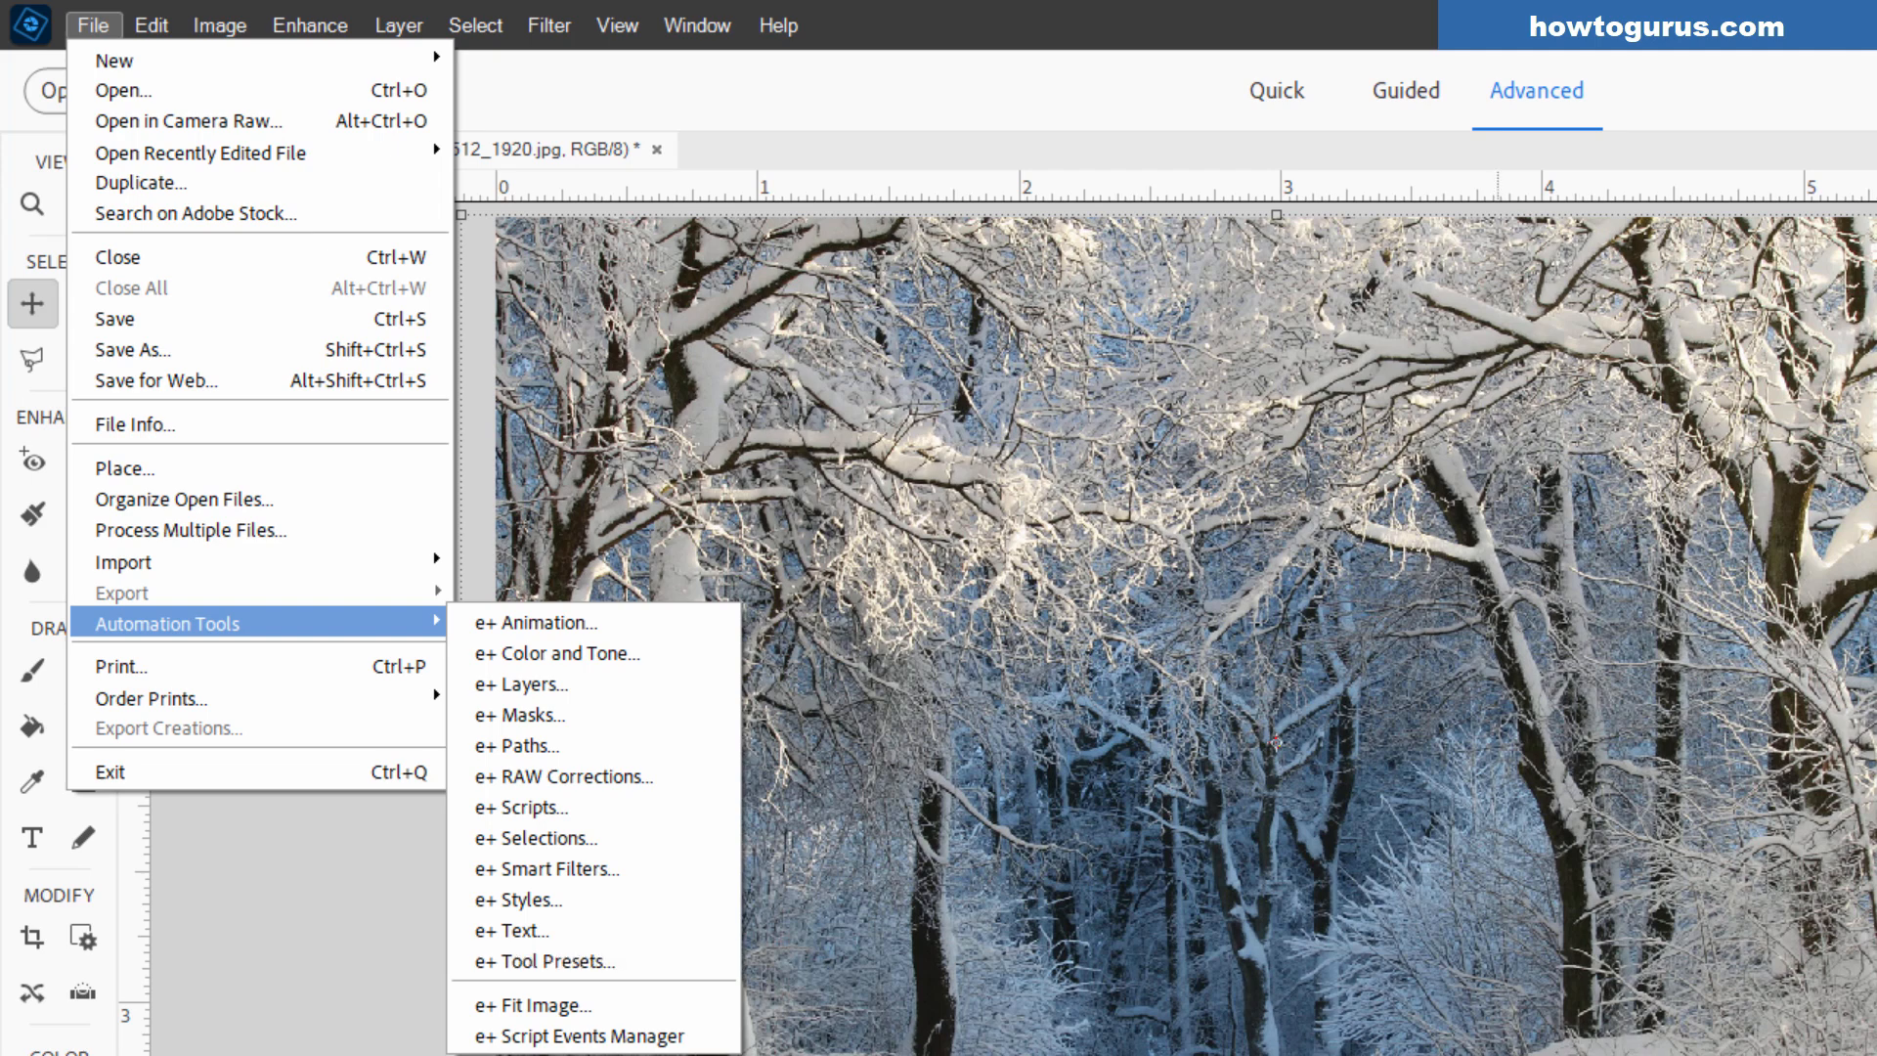
{"action": "left_click", "coordinate": [1457, 617]}
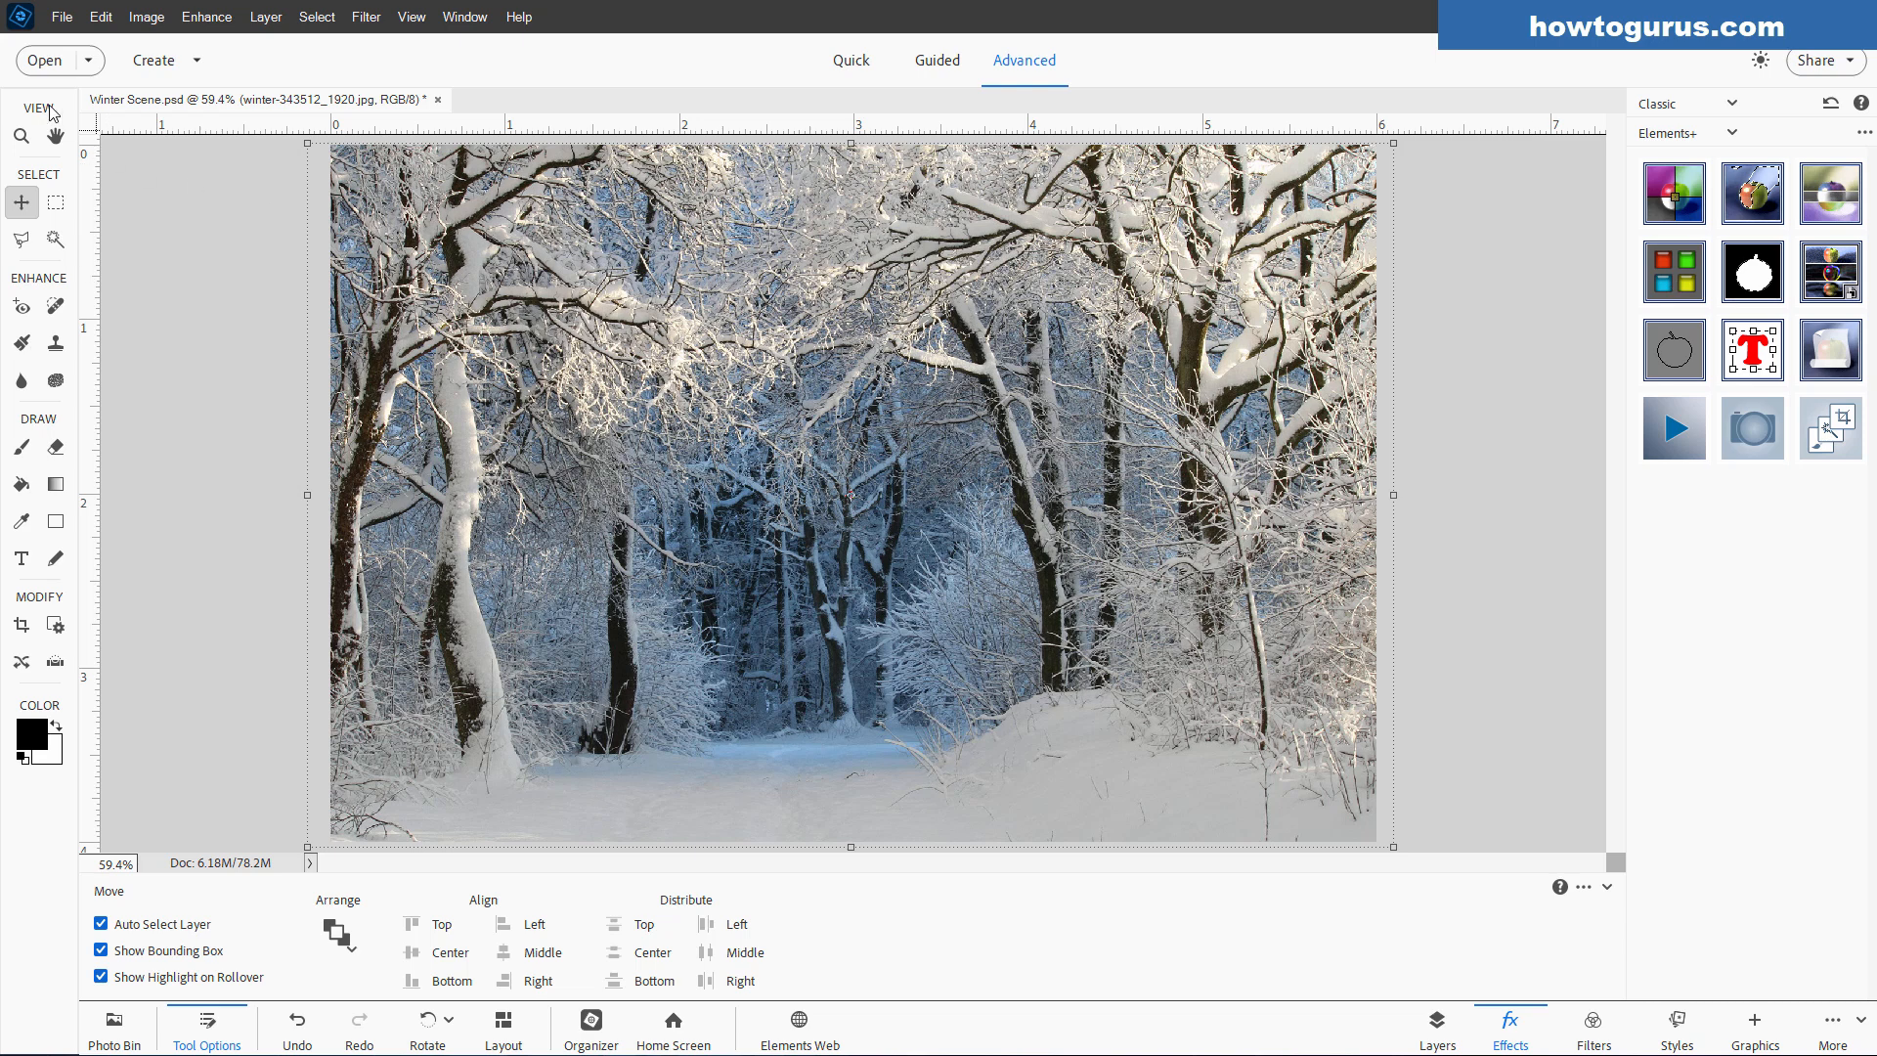
{"action": "left_click", "coordinate": [62, 17]}
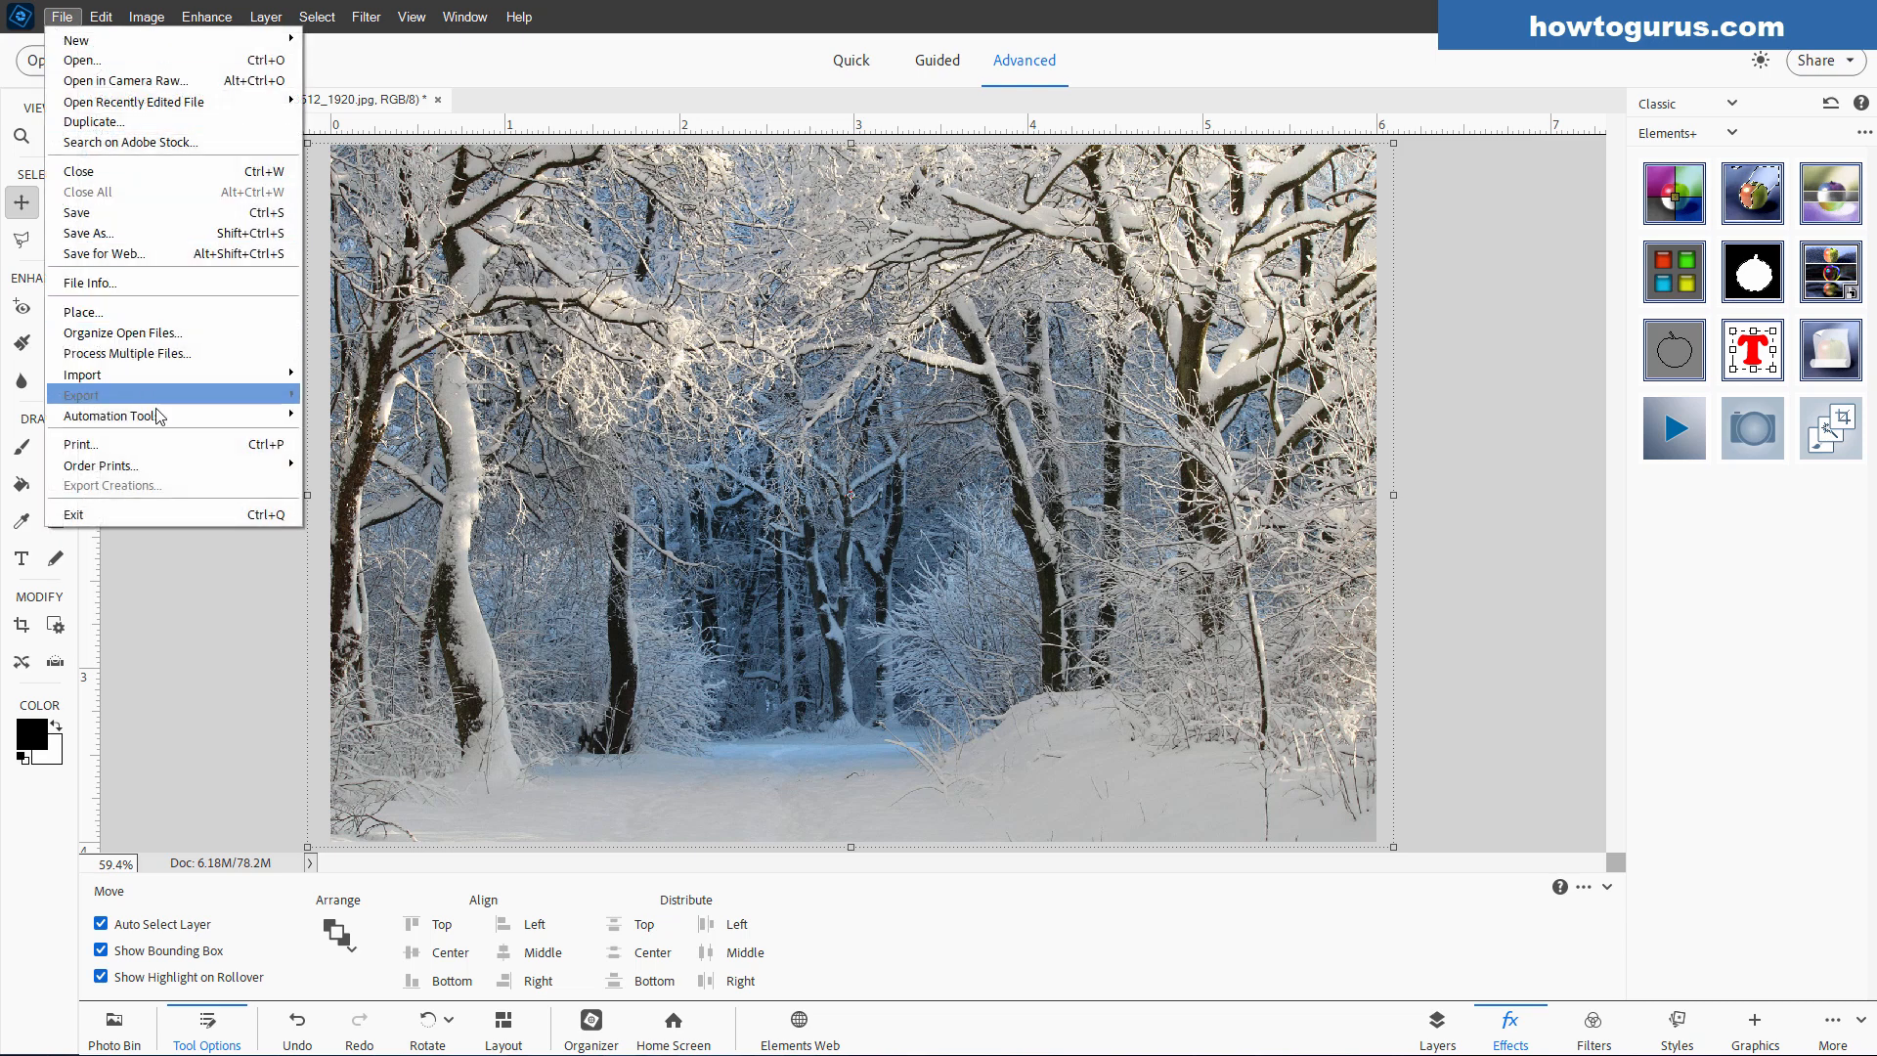
{"action": "mouse_move", "coordinate": [161, 417]}
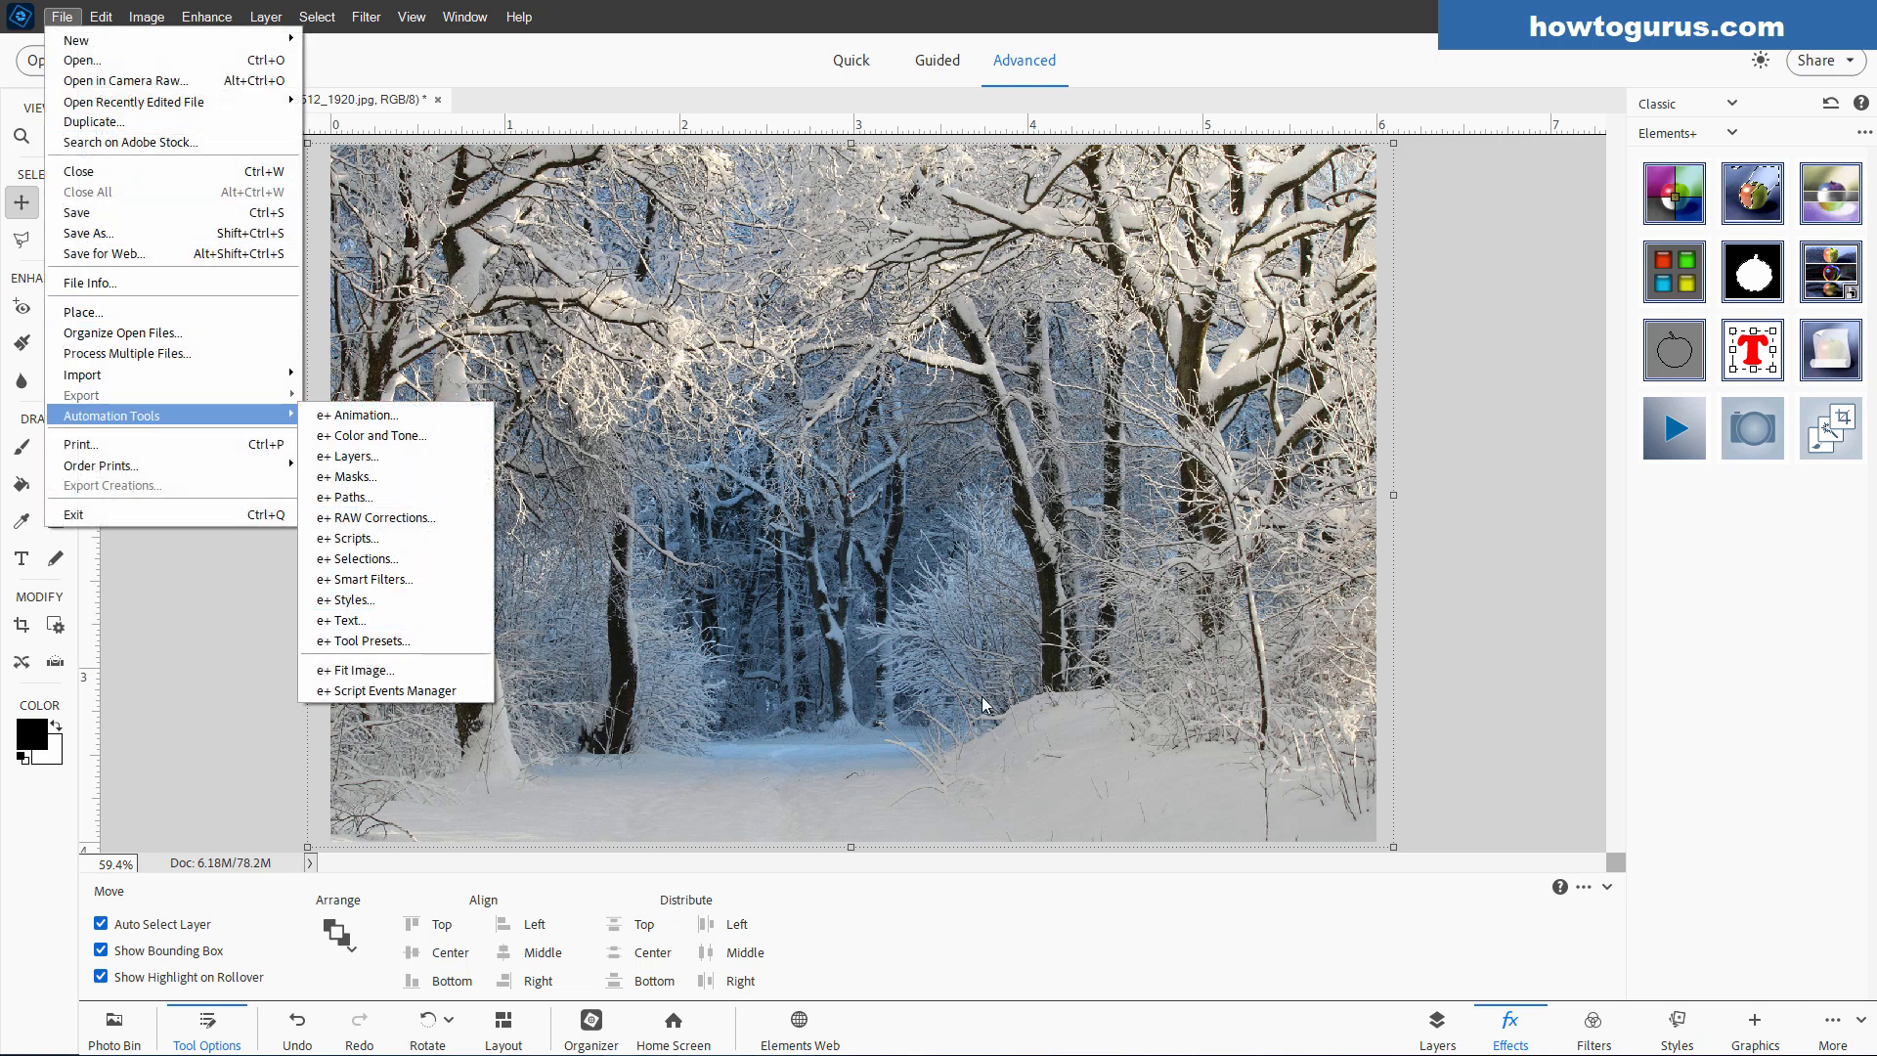
{"action": "left_click", "coordinate": [1410, 612]}
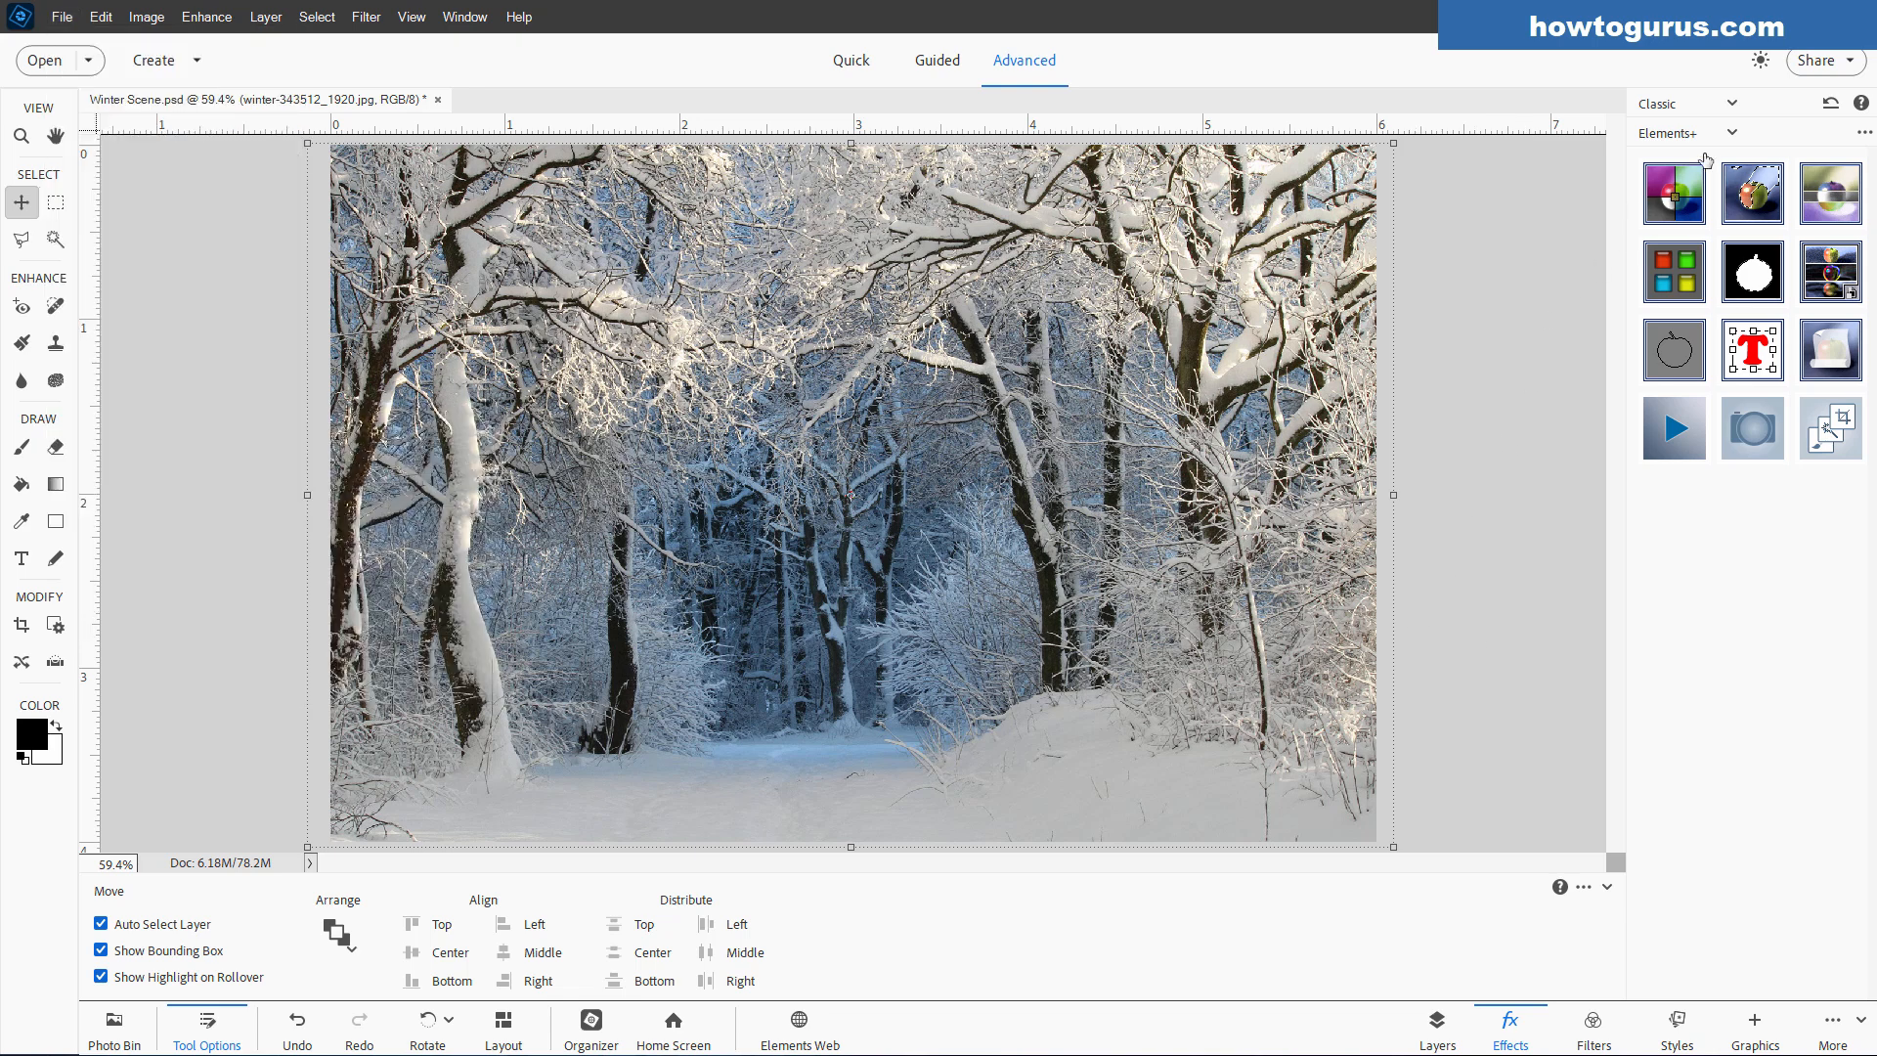
{"action": "left_click", "coordinate": [1731, 135]}
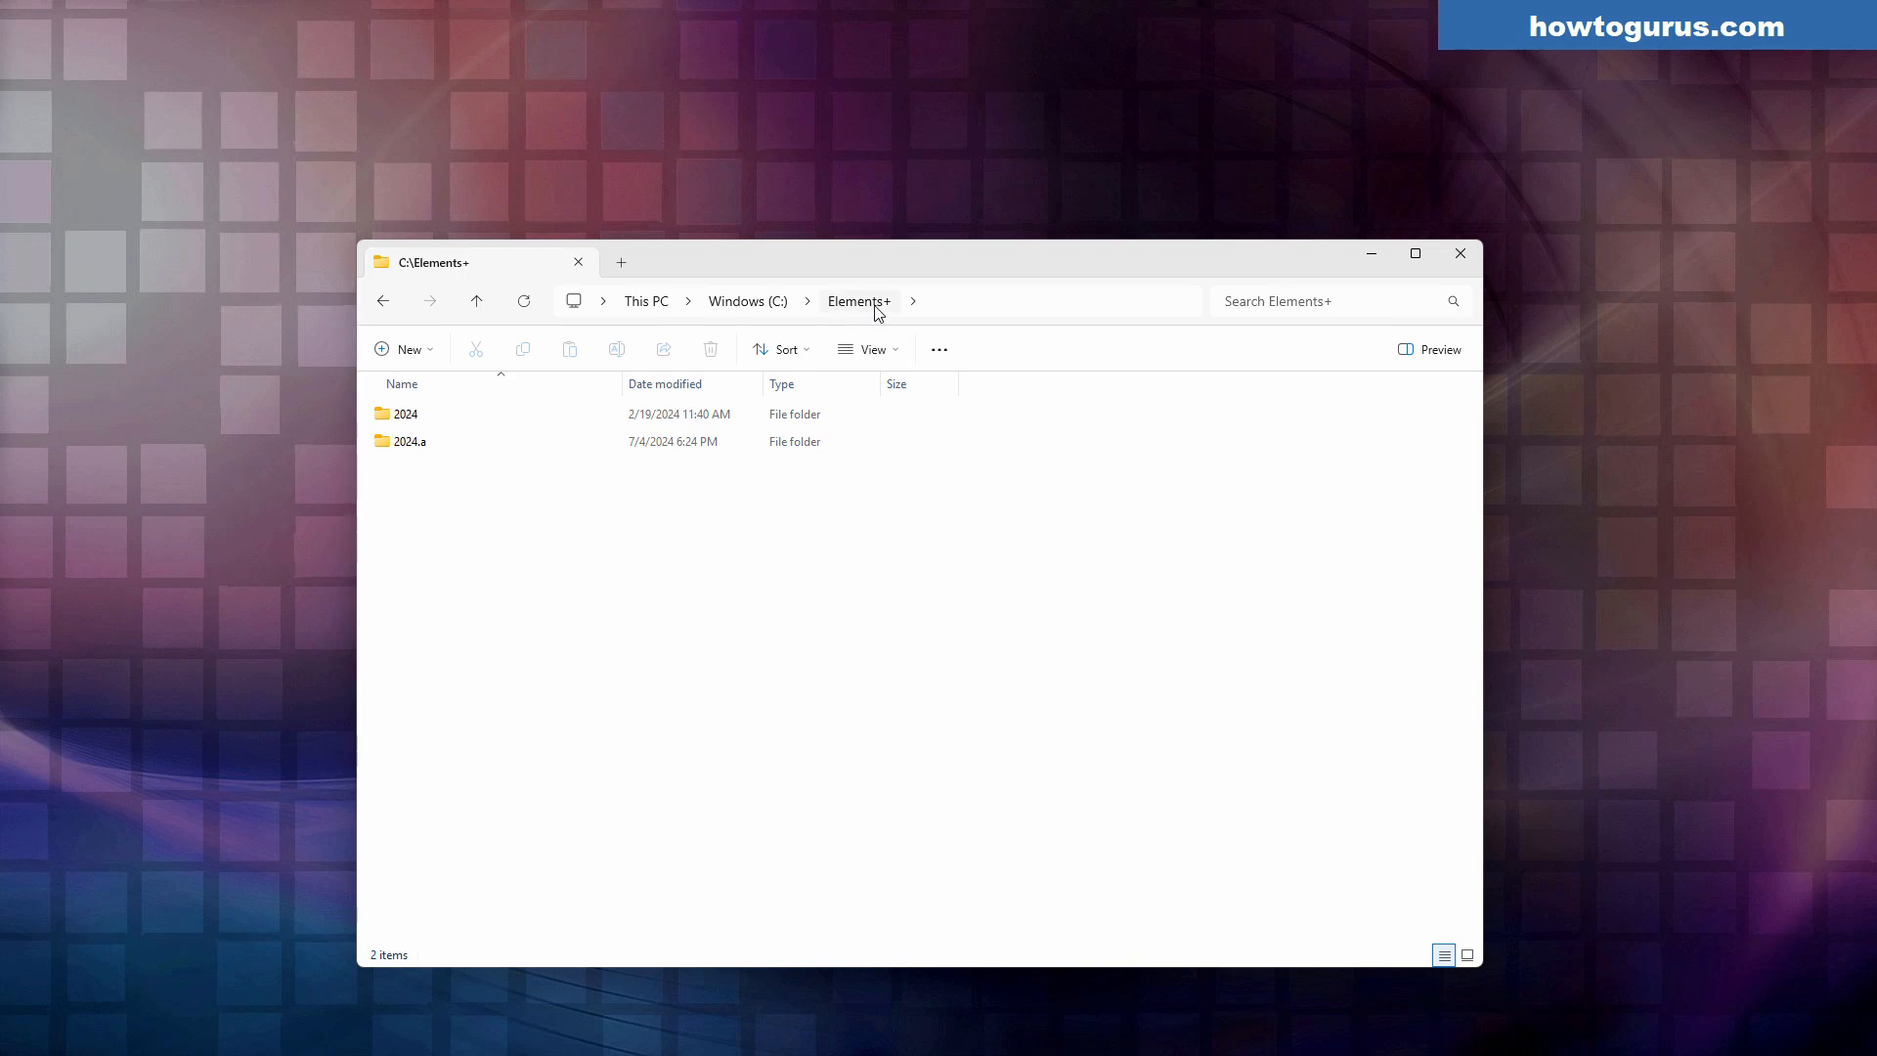
- Switch to File Explorer, open the 2024 folder inside C:\Elements+ and locate action-based_version.exe
{"action": "left_click", "coordinate": [390, 415]}
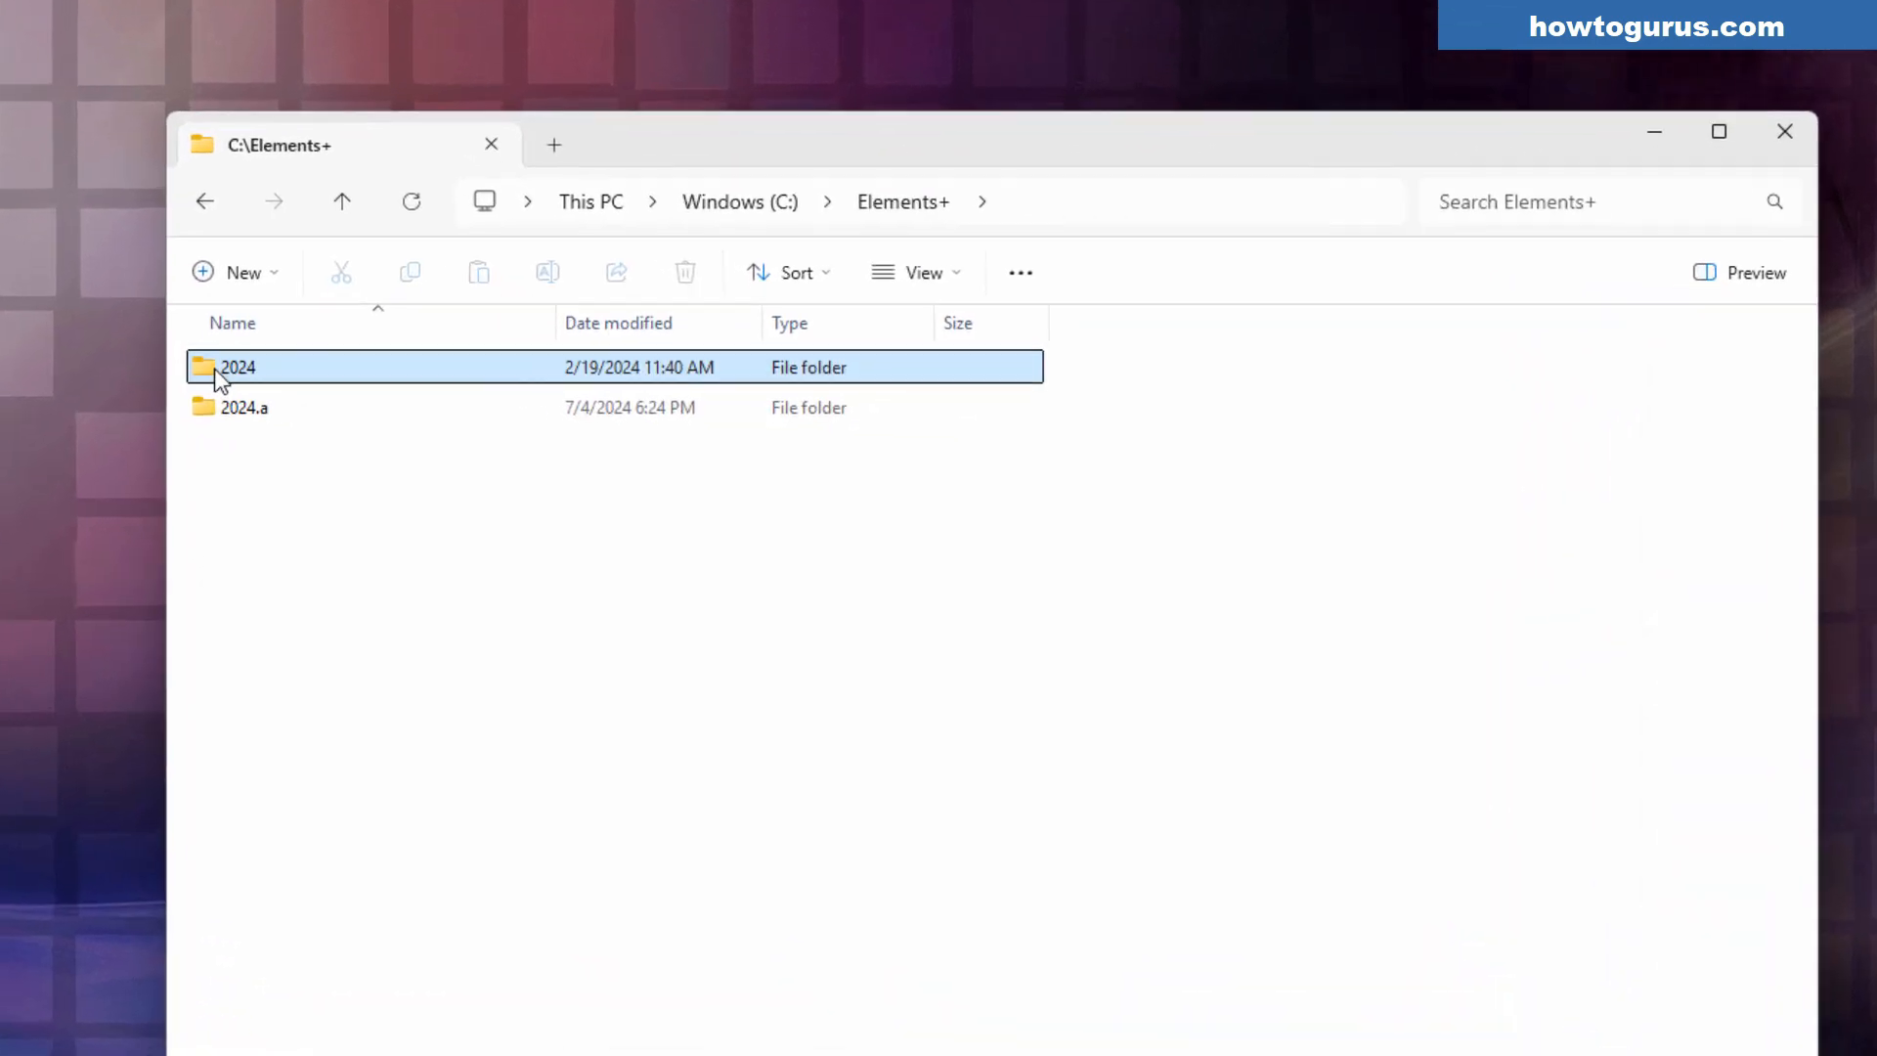
{"action": "double_click", "coordinate": [214, 368]}
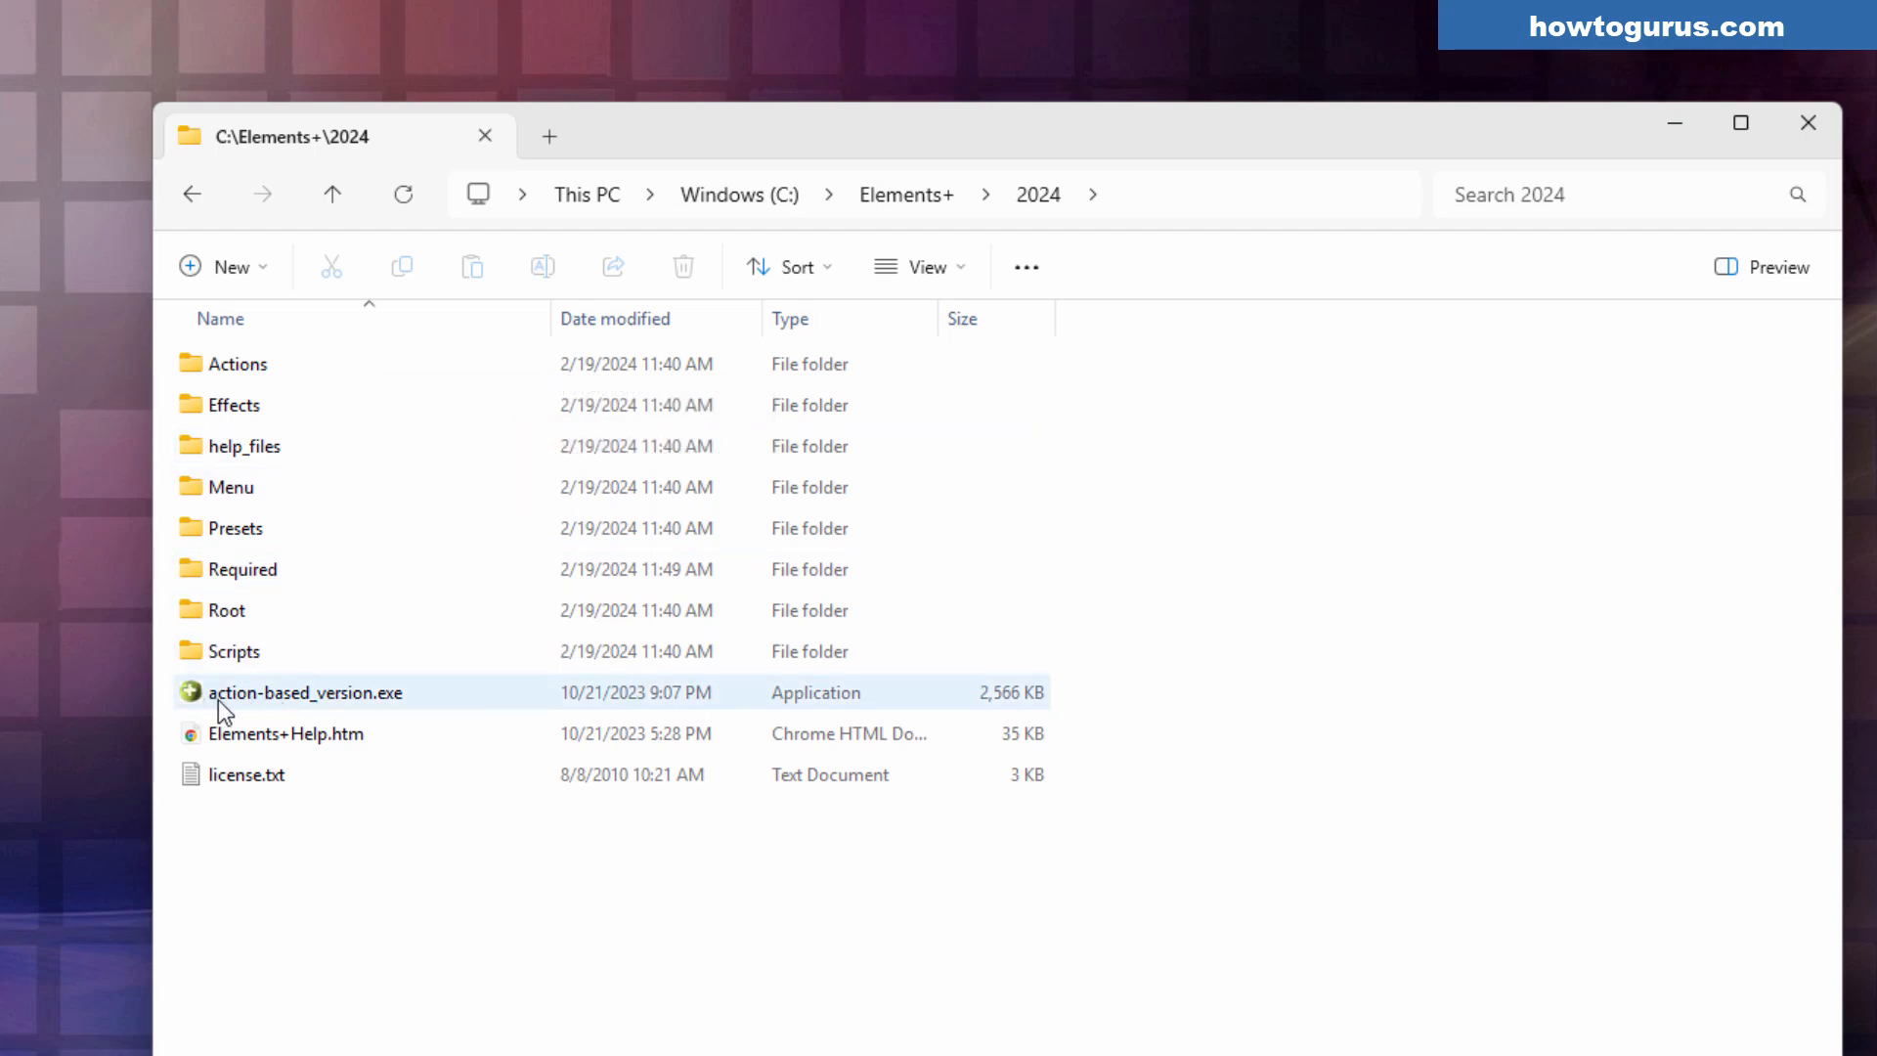
{"action": "mouse_move", "coordinate": [432, 706]}
{"action": "mouse_move", "coordinate": [350, 695]}
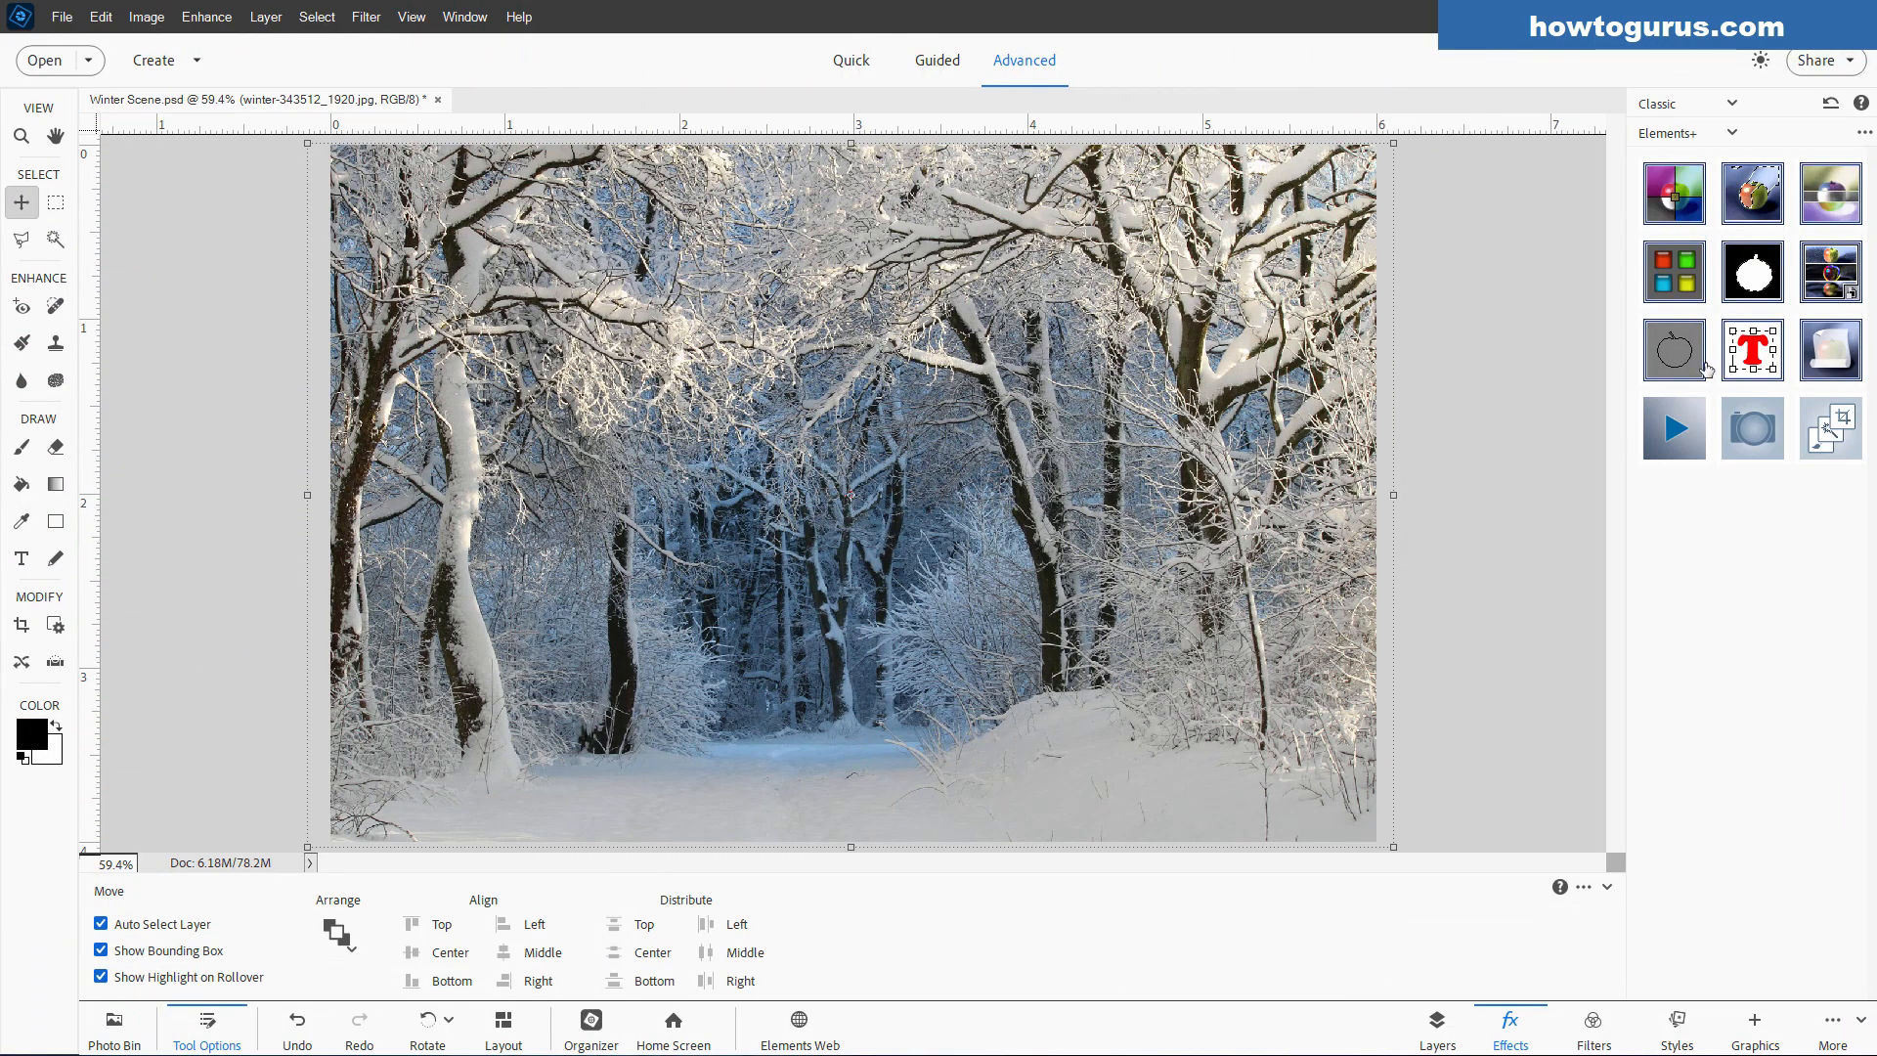
- Switch the classic effects to the 05. Smart Objects category
{"action": "left_click", "coordinate": [1733, 133]}
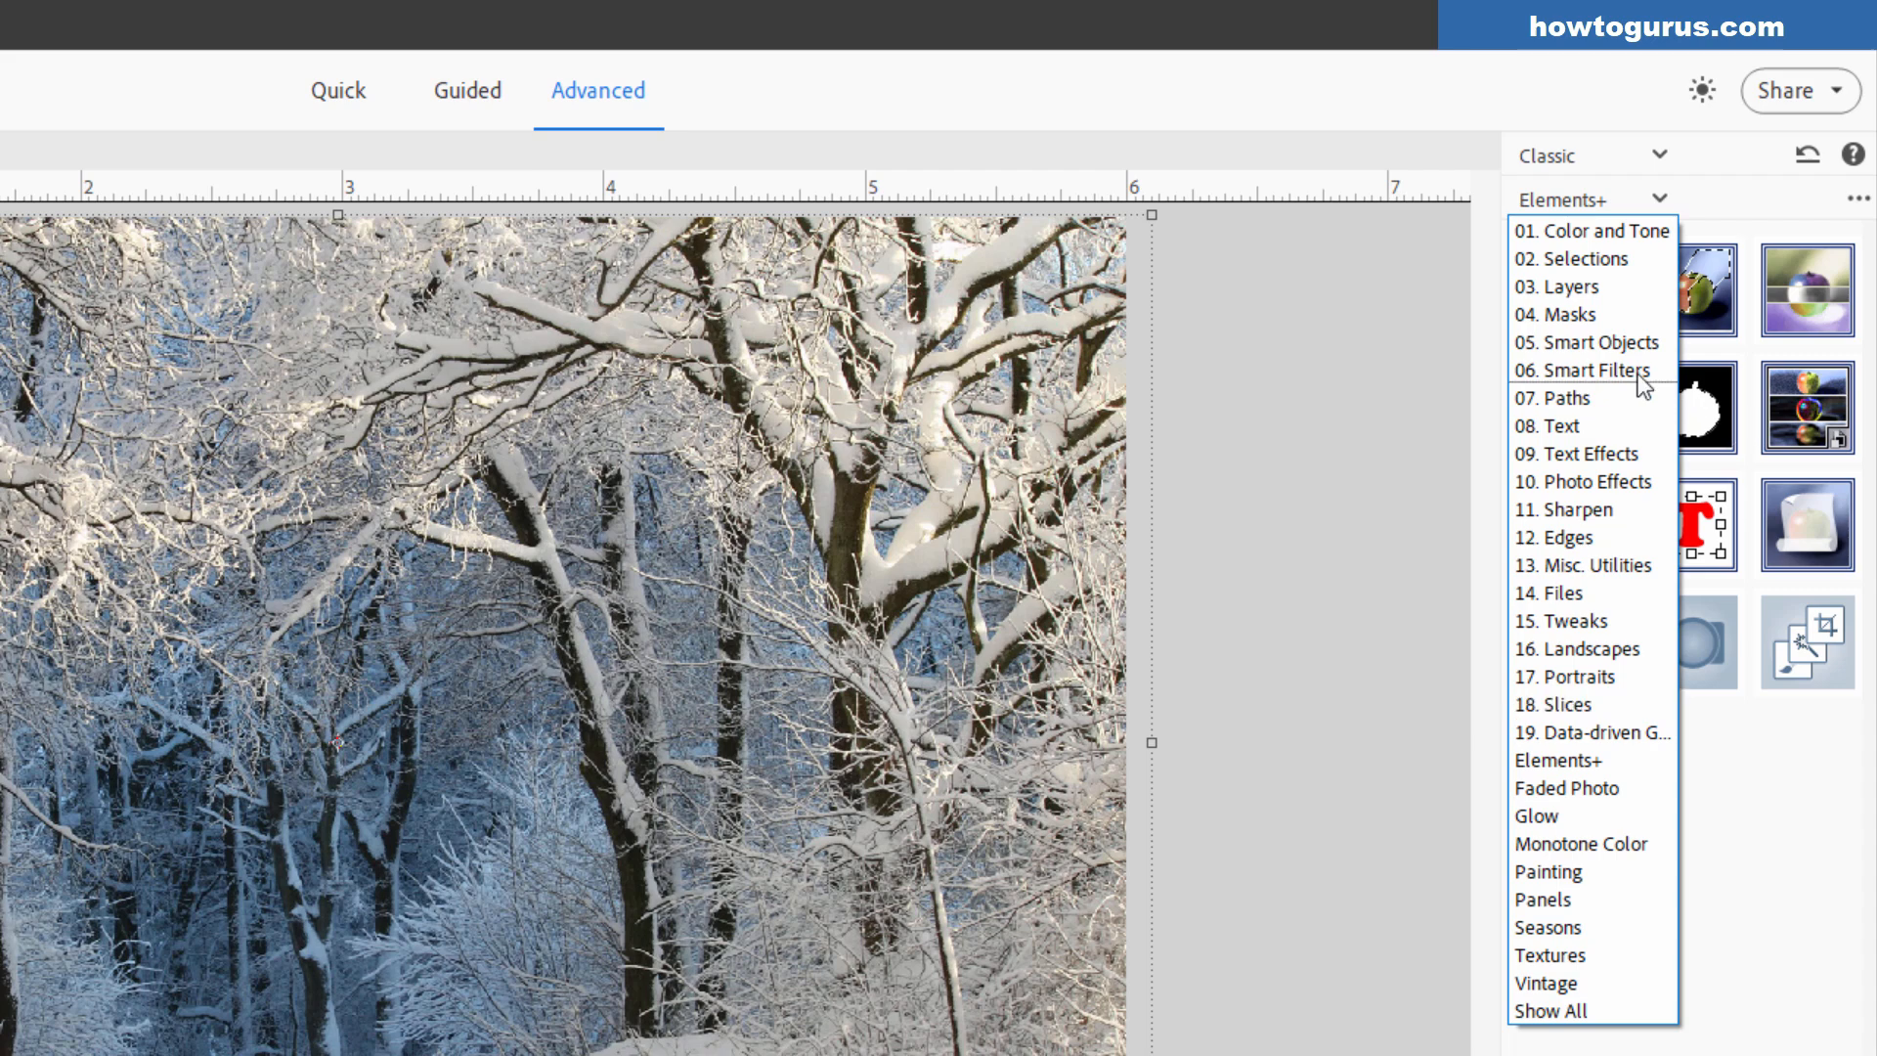
{"action": "left_click", "coordinate": [1568, 343]}
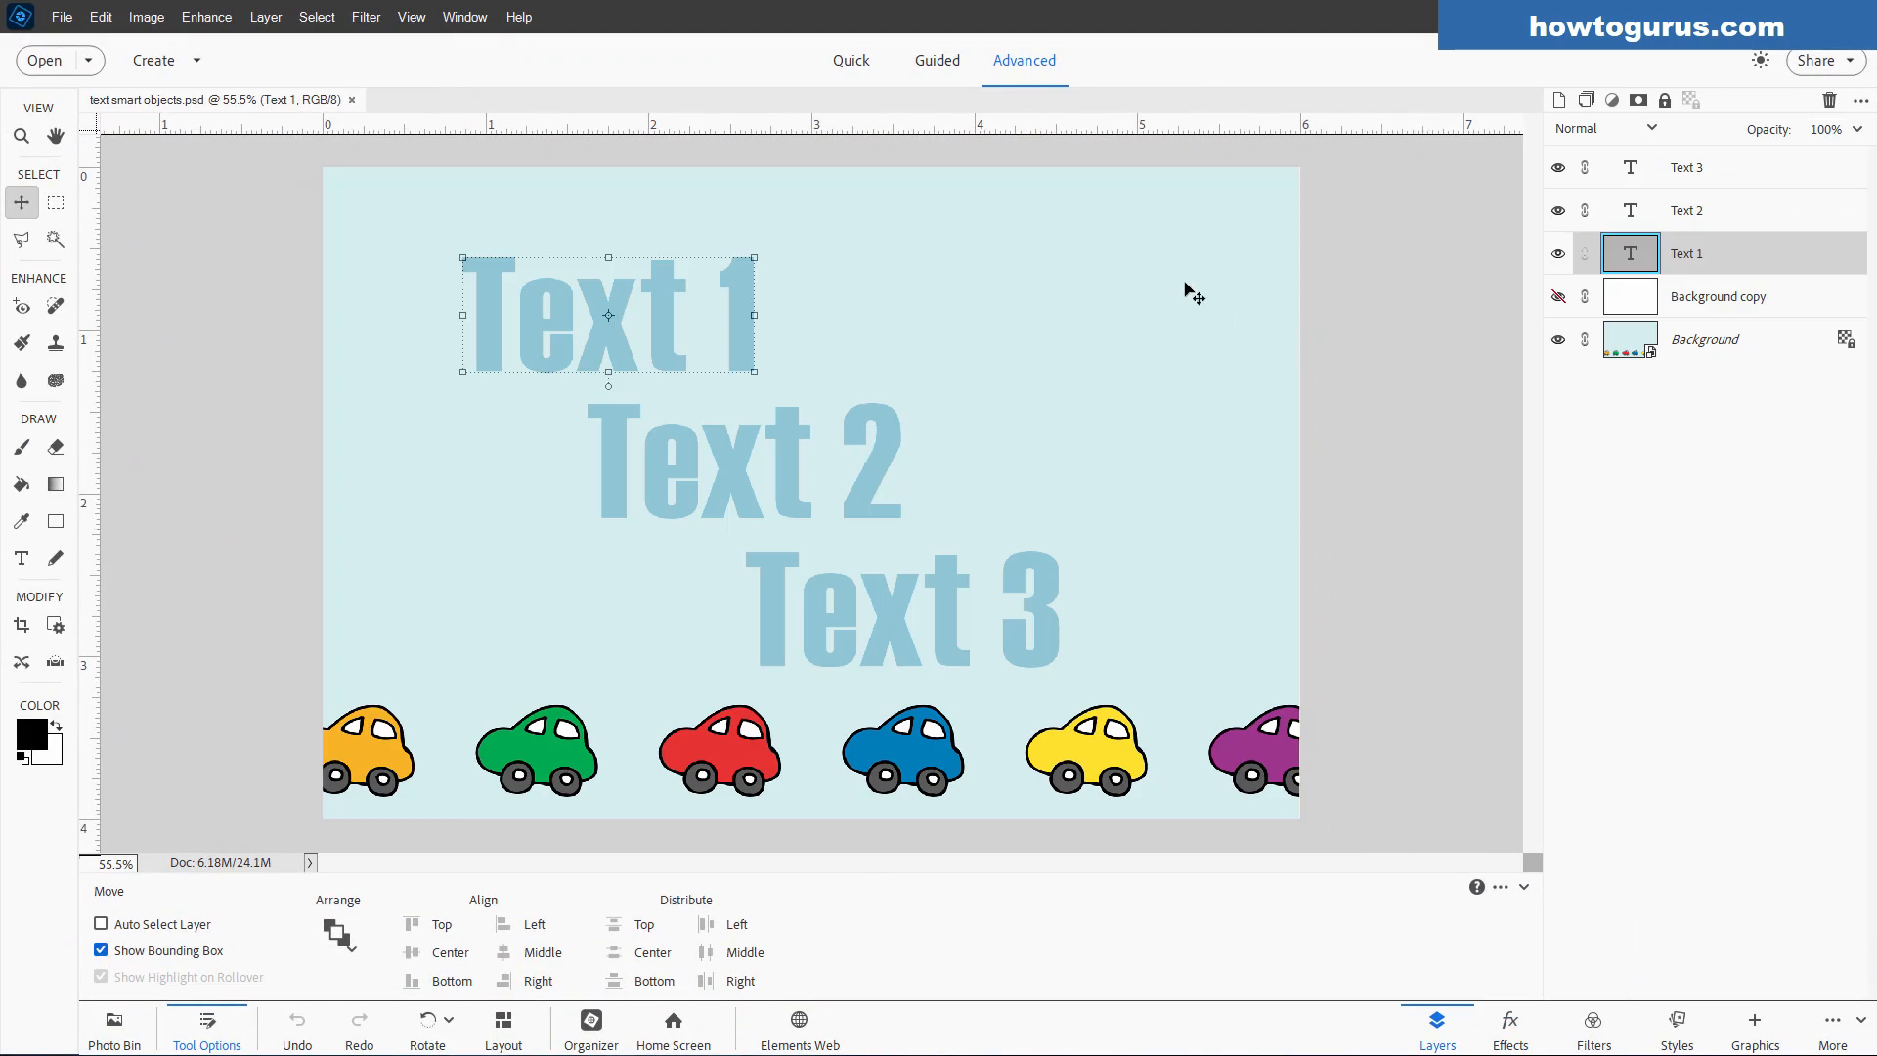
- Inspect the Text 2, Text 3 and Background layers of text smart objects.psd by selecting each in turn
{"action": "left_click", "coordinate": [1732, 209]}
{"action": "left_click", "coordinate": [1723, 174]}
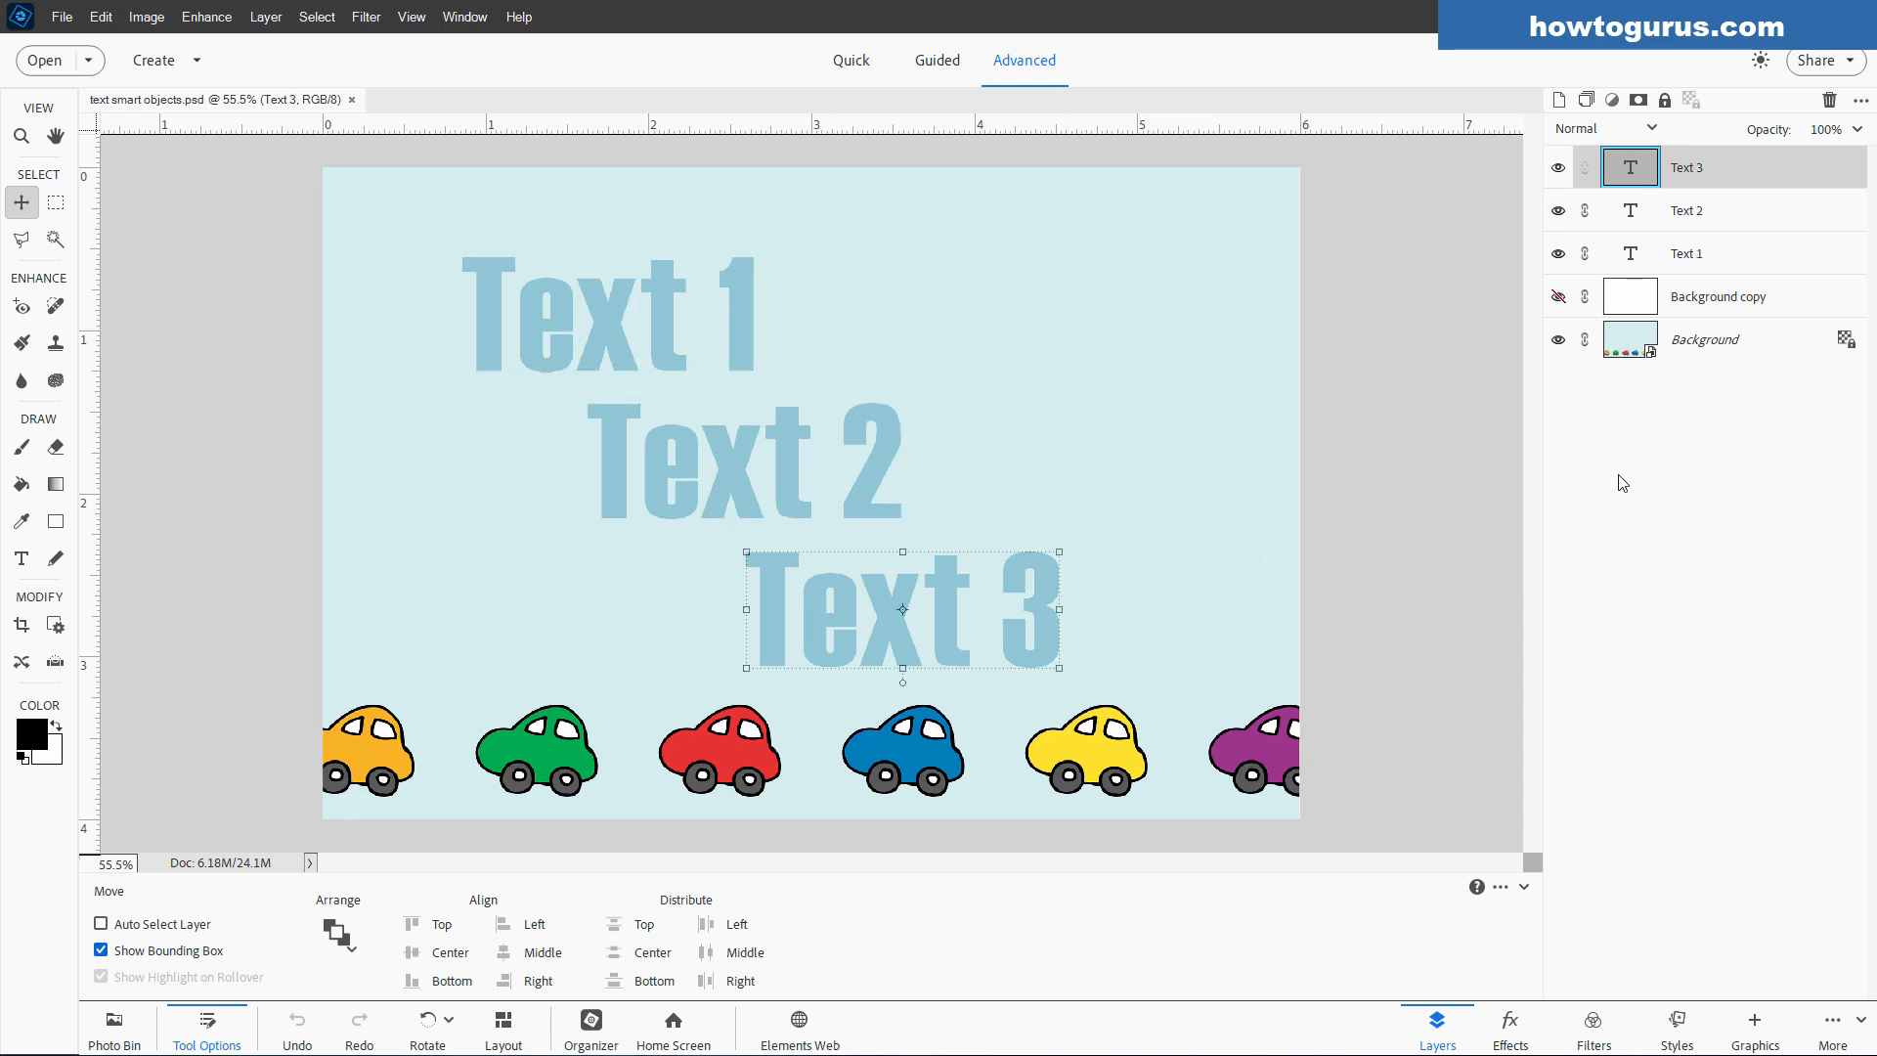
{"action": "left_click", "coordinate": [1688, 364]}
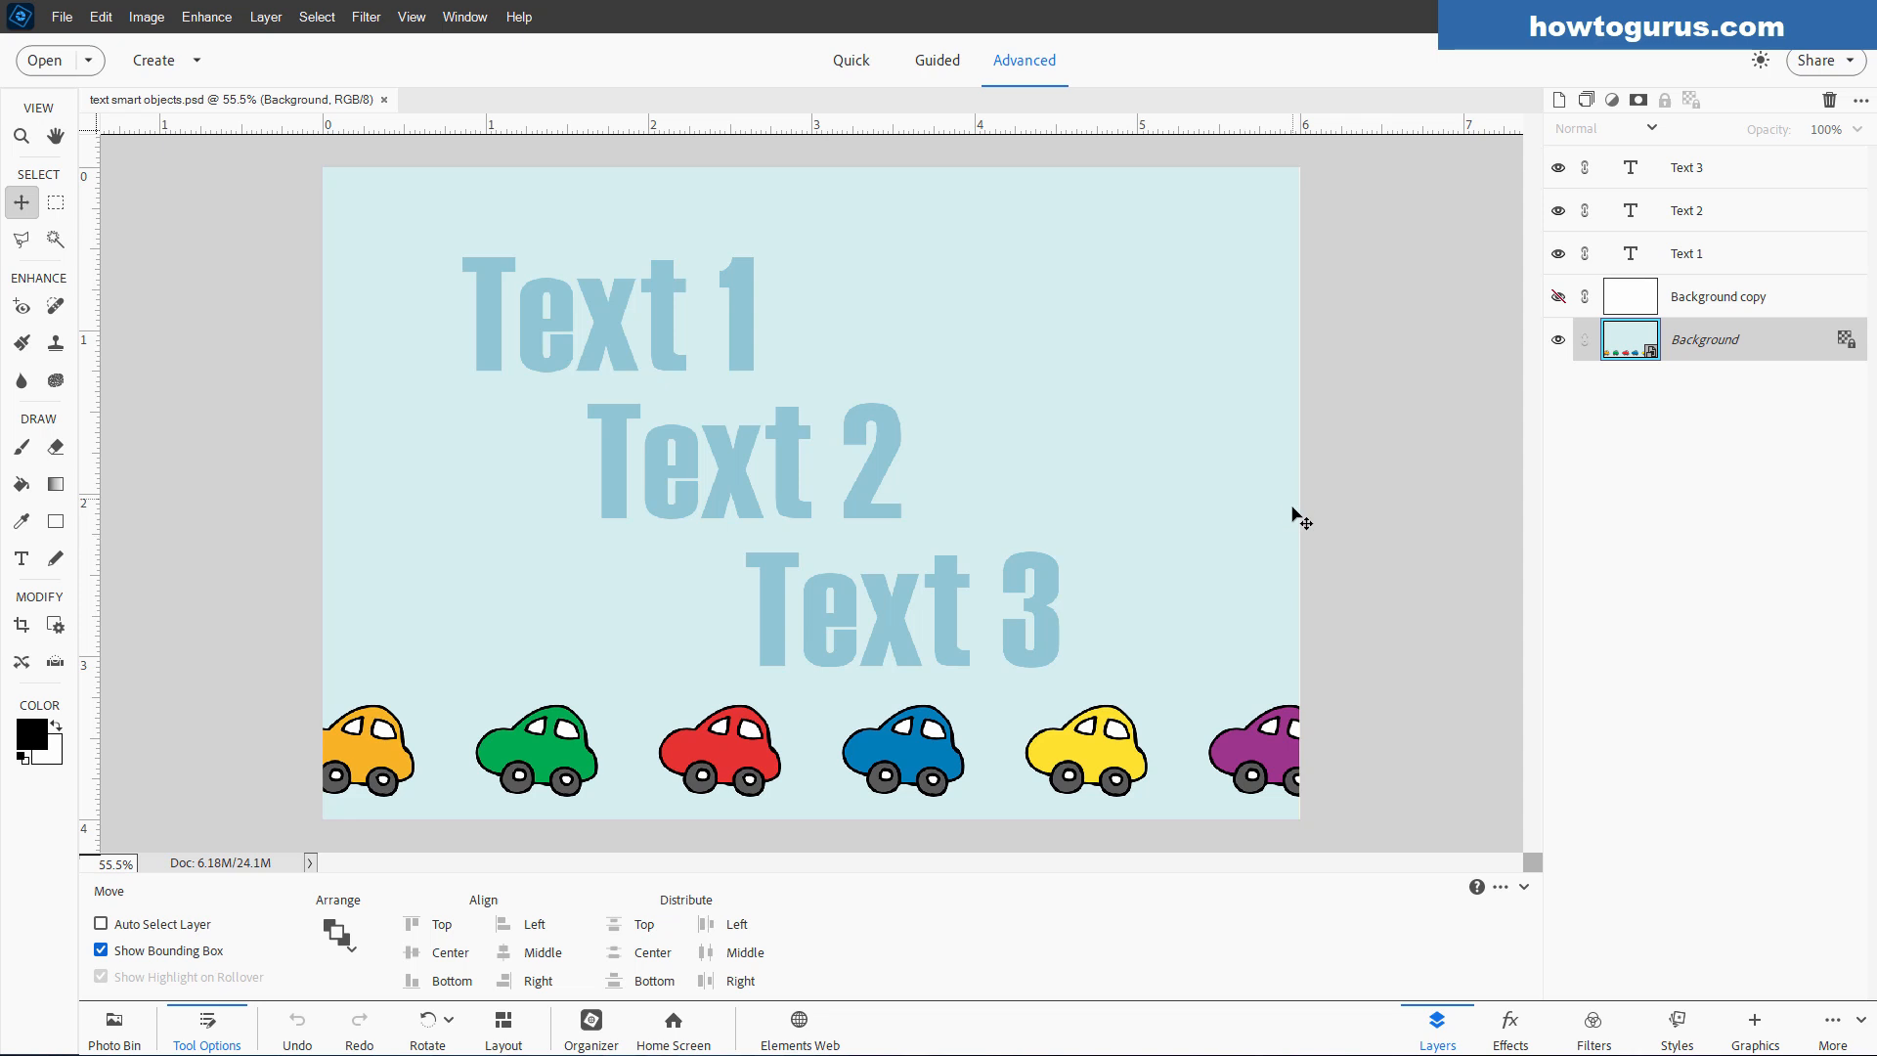
- Convert the Text 1 layer to a smart object with the effect from the Smart Objects category
{"action": "left_click", "coordinate": [1705, 260]}
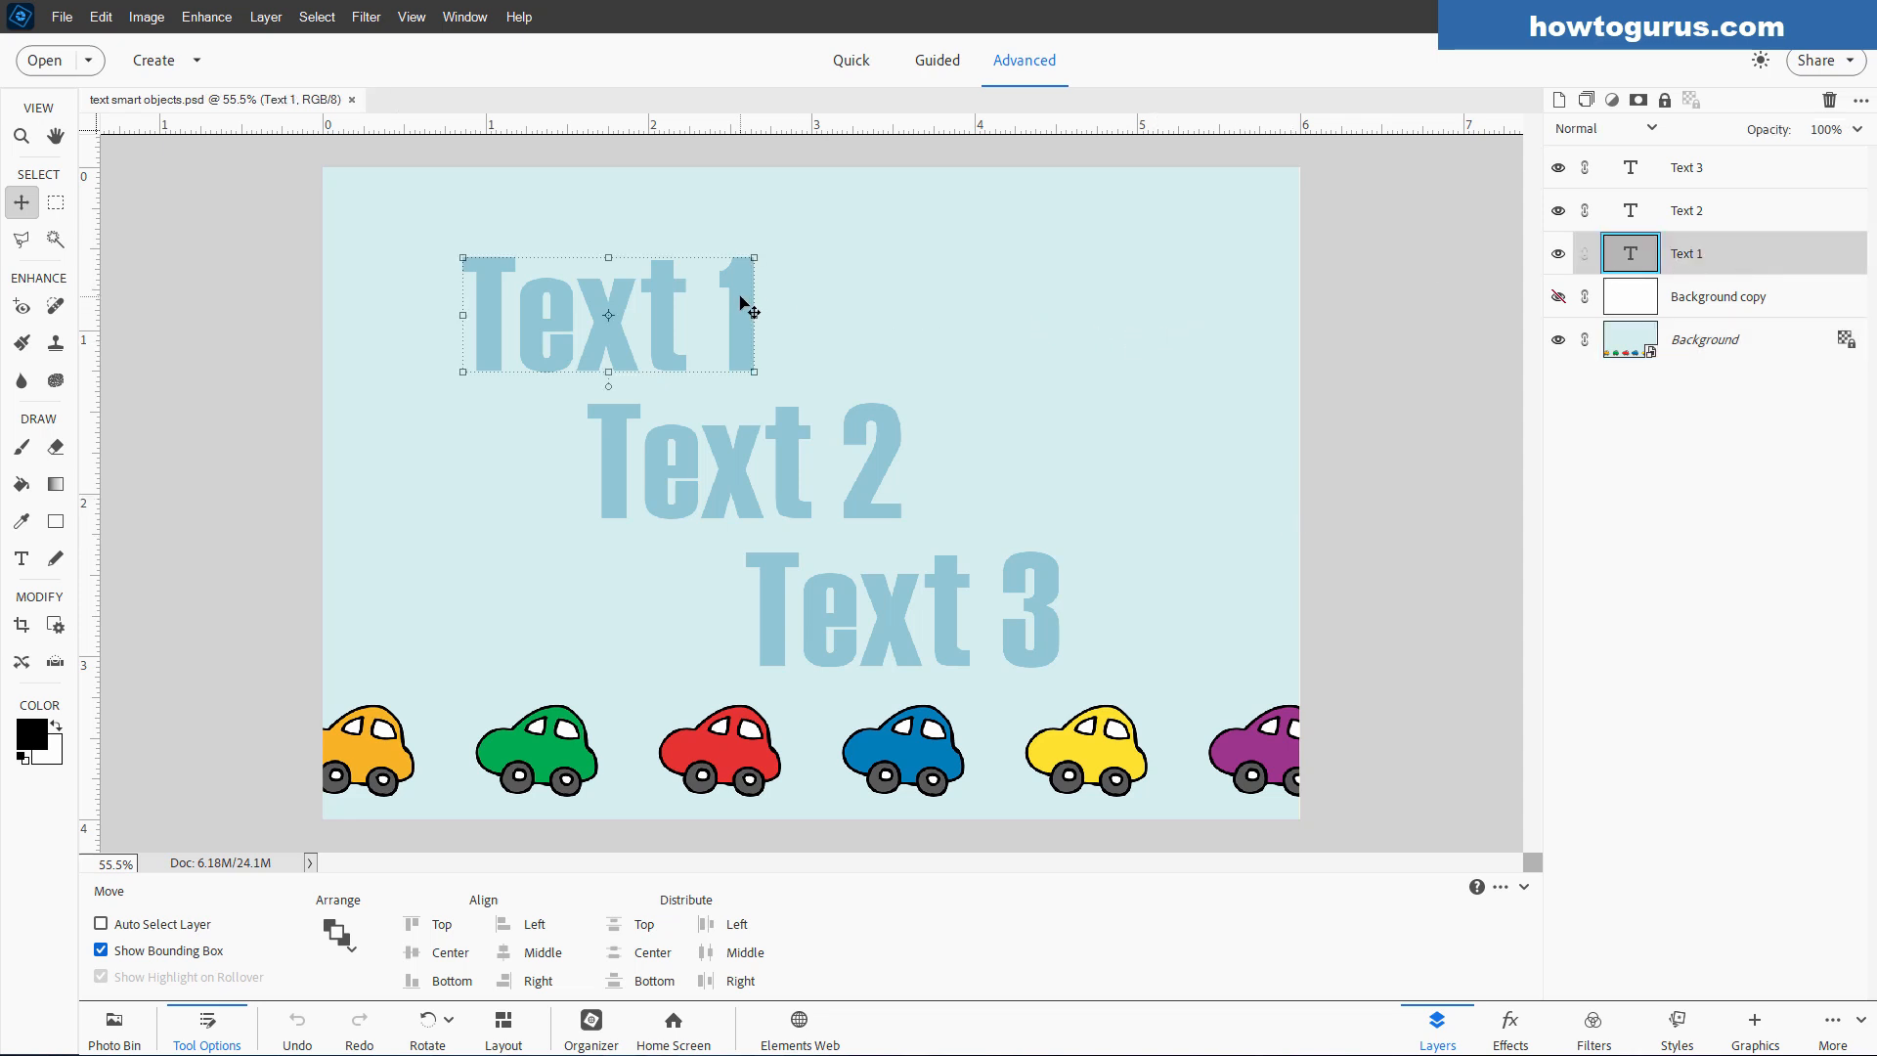
{"action": "left_click", "coordinate": [1510, 1027]}
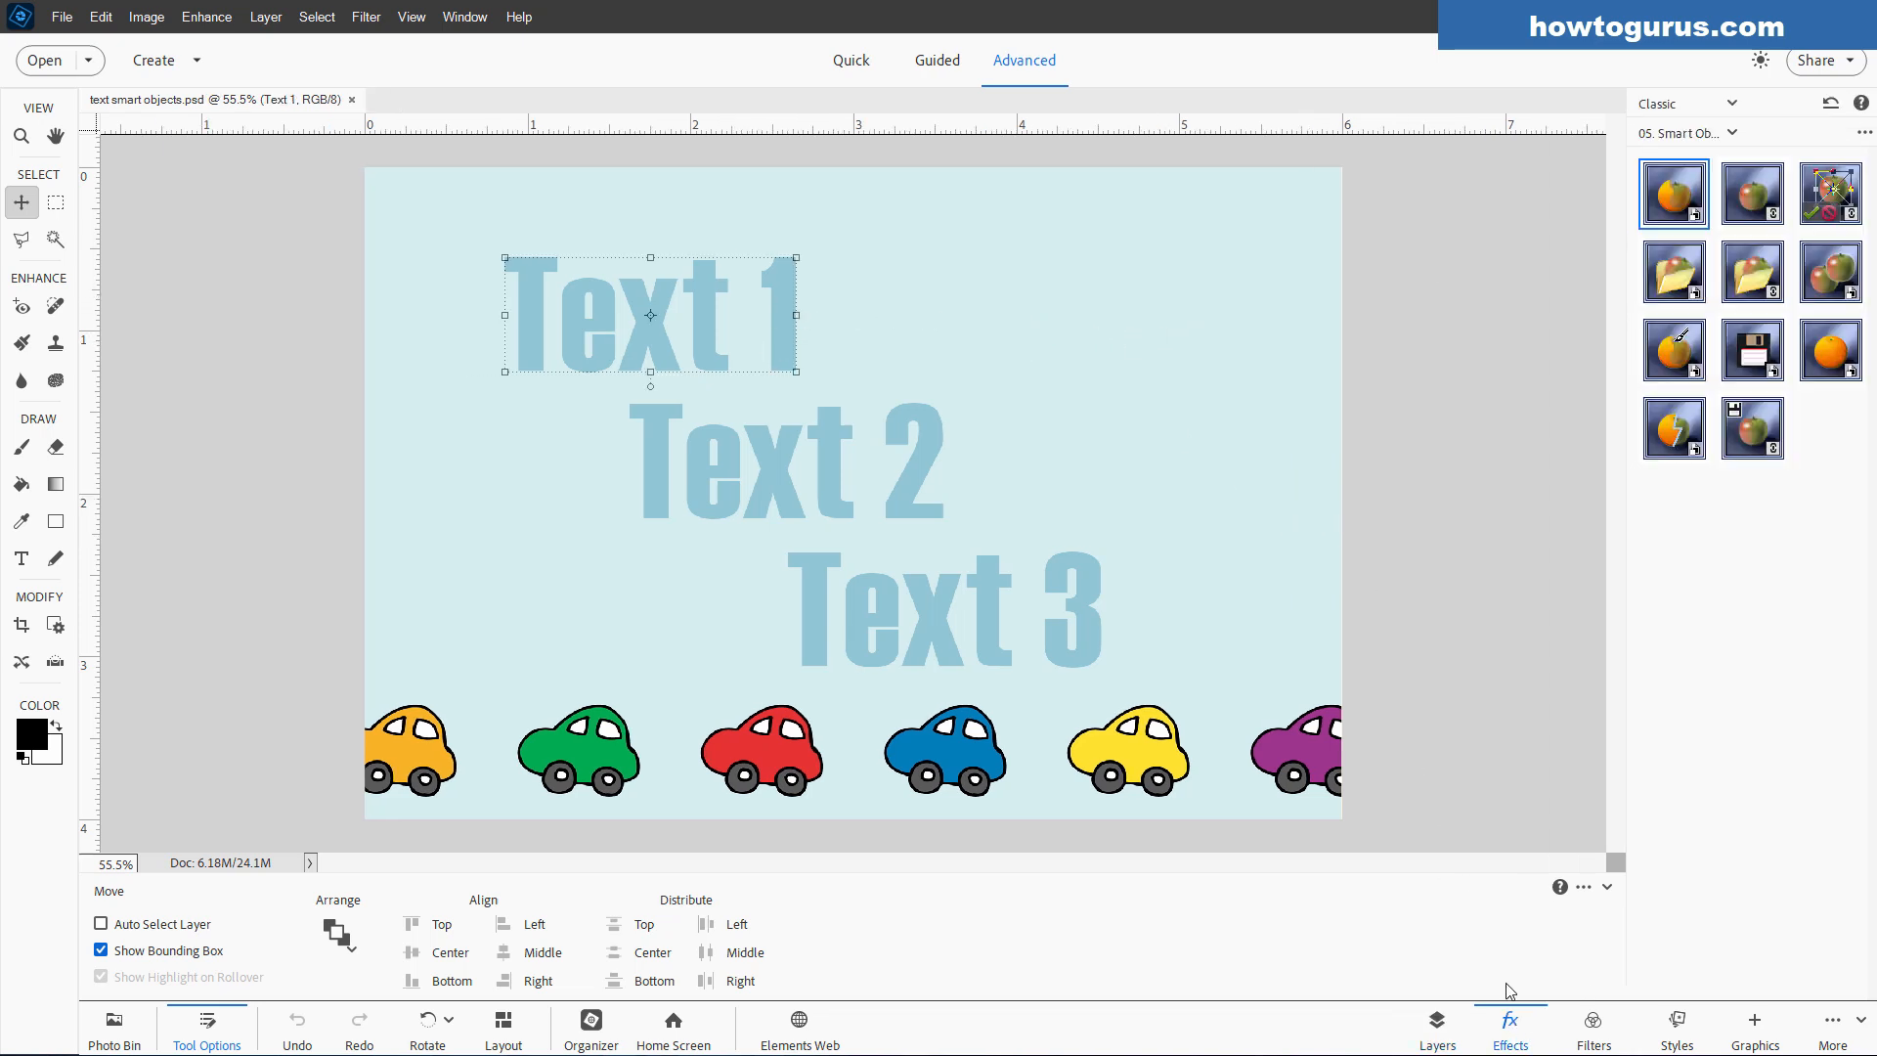
{"action": "double_click", "coordinate": [1671, 196]}
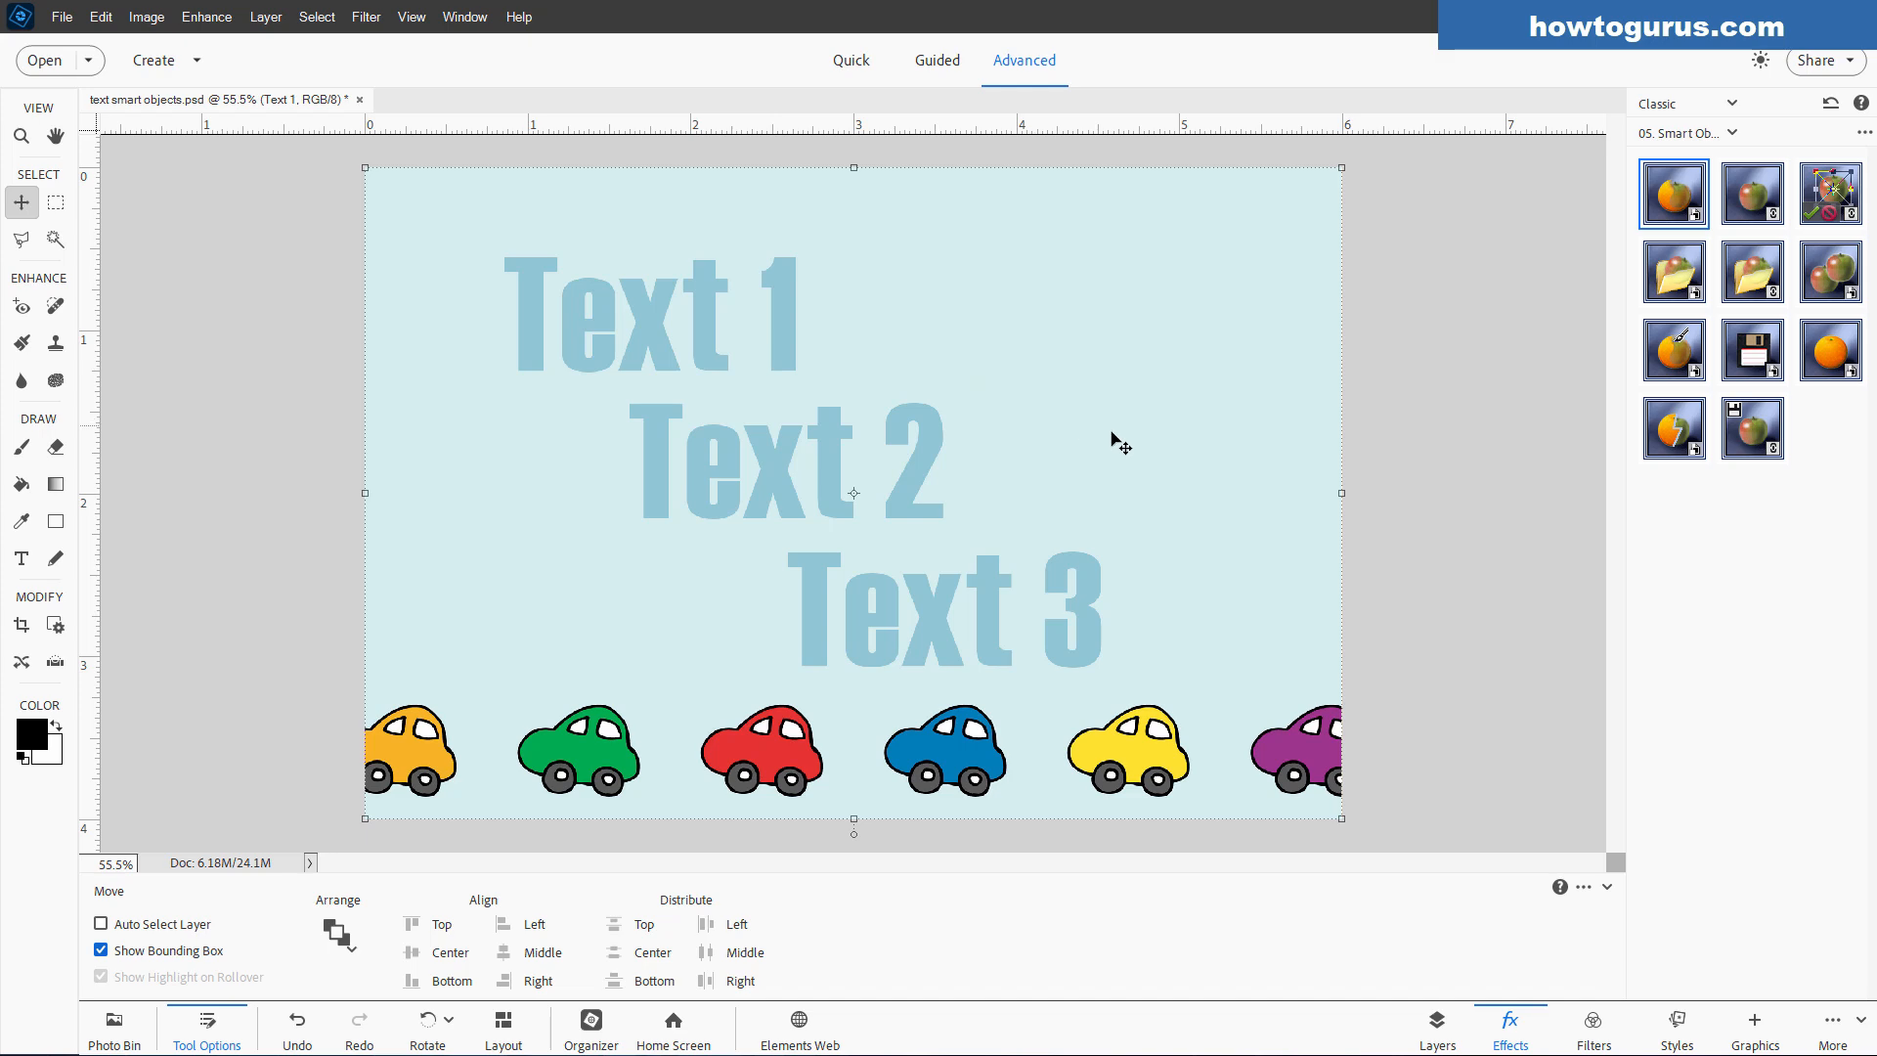
- Duplicate the Text 1 smart object layer as Text 1 copy and place the copy beside the original on the same line
{"action": "left_click", "coordinate": [1443, 1024]}
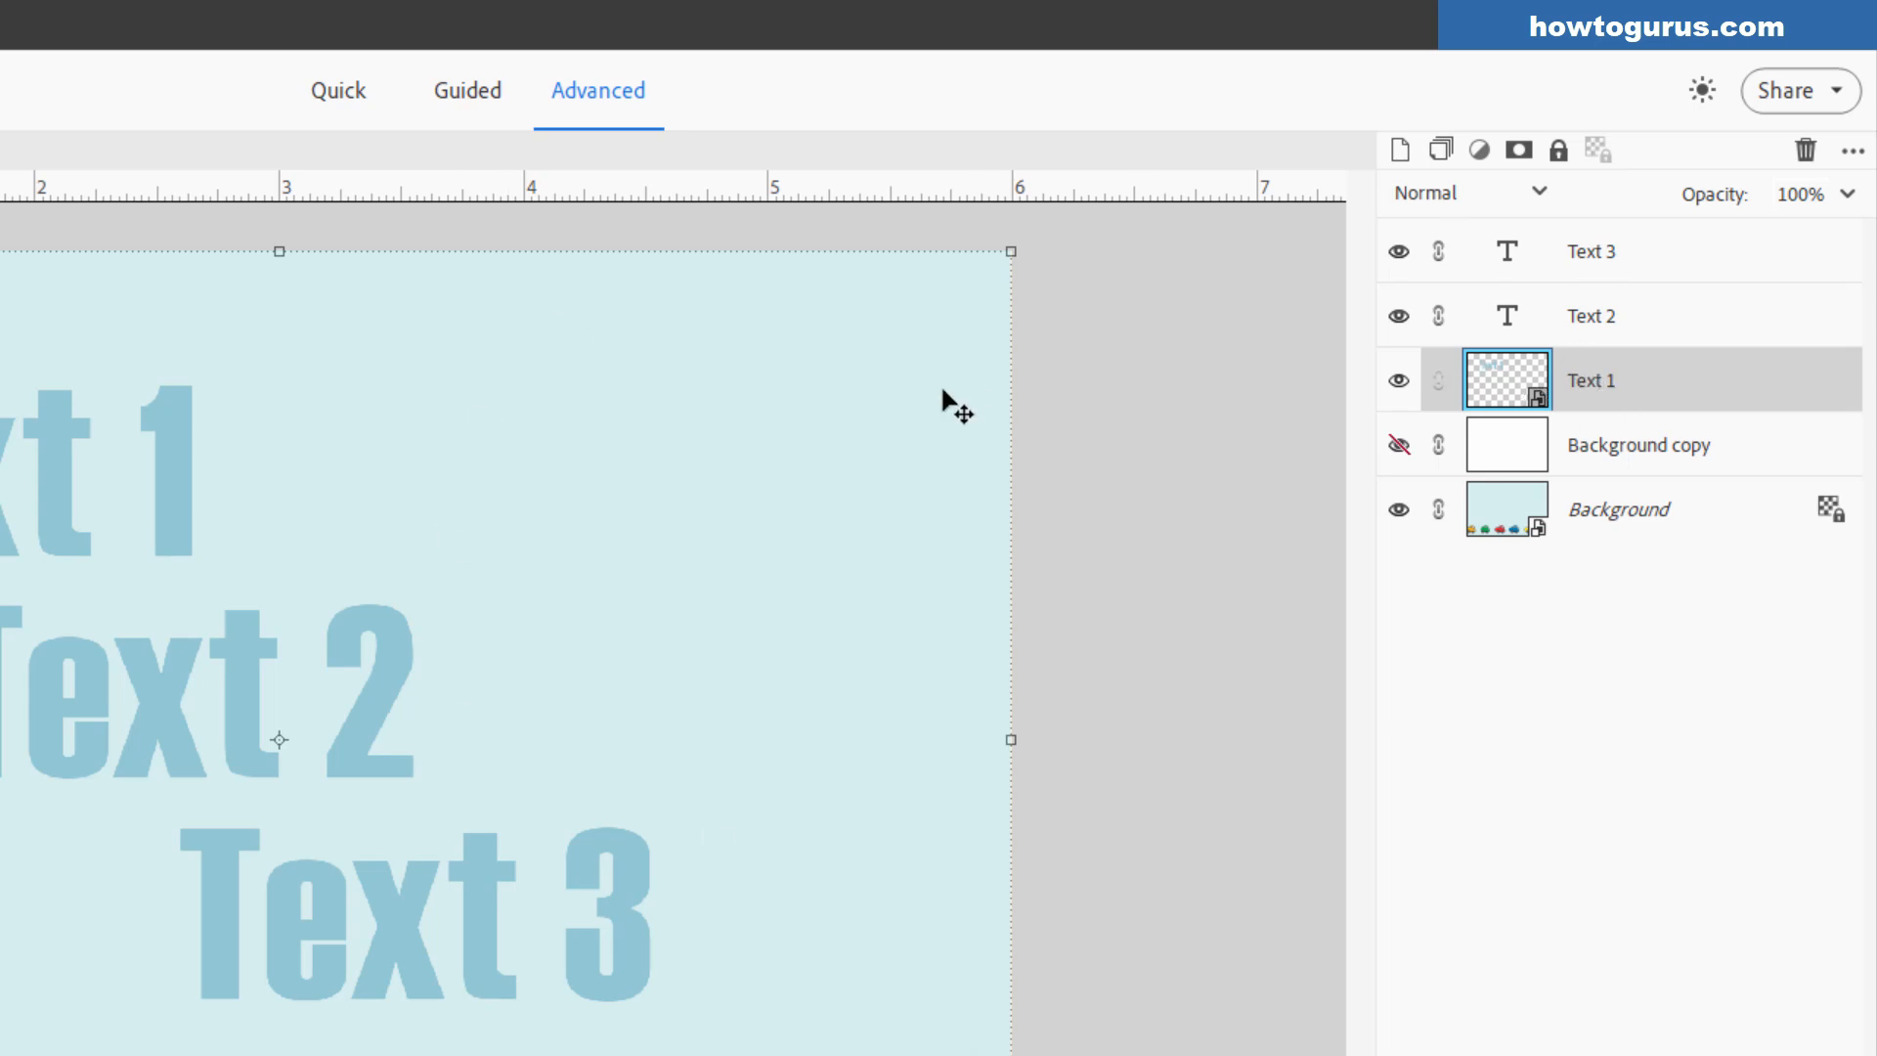
{"action": "right_click", "coordinate": [1586, 398]}
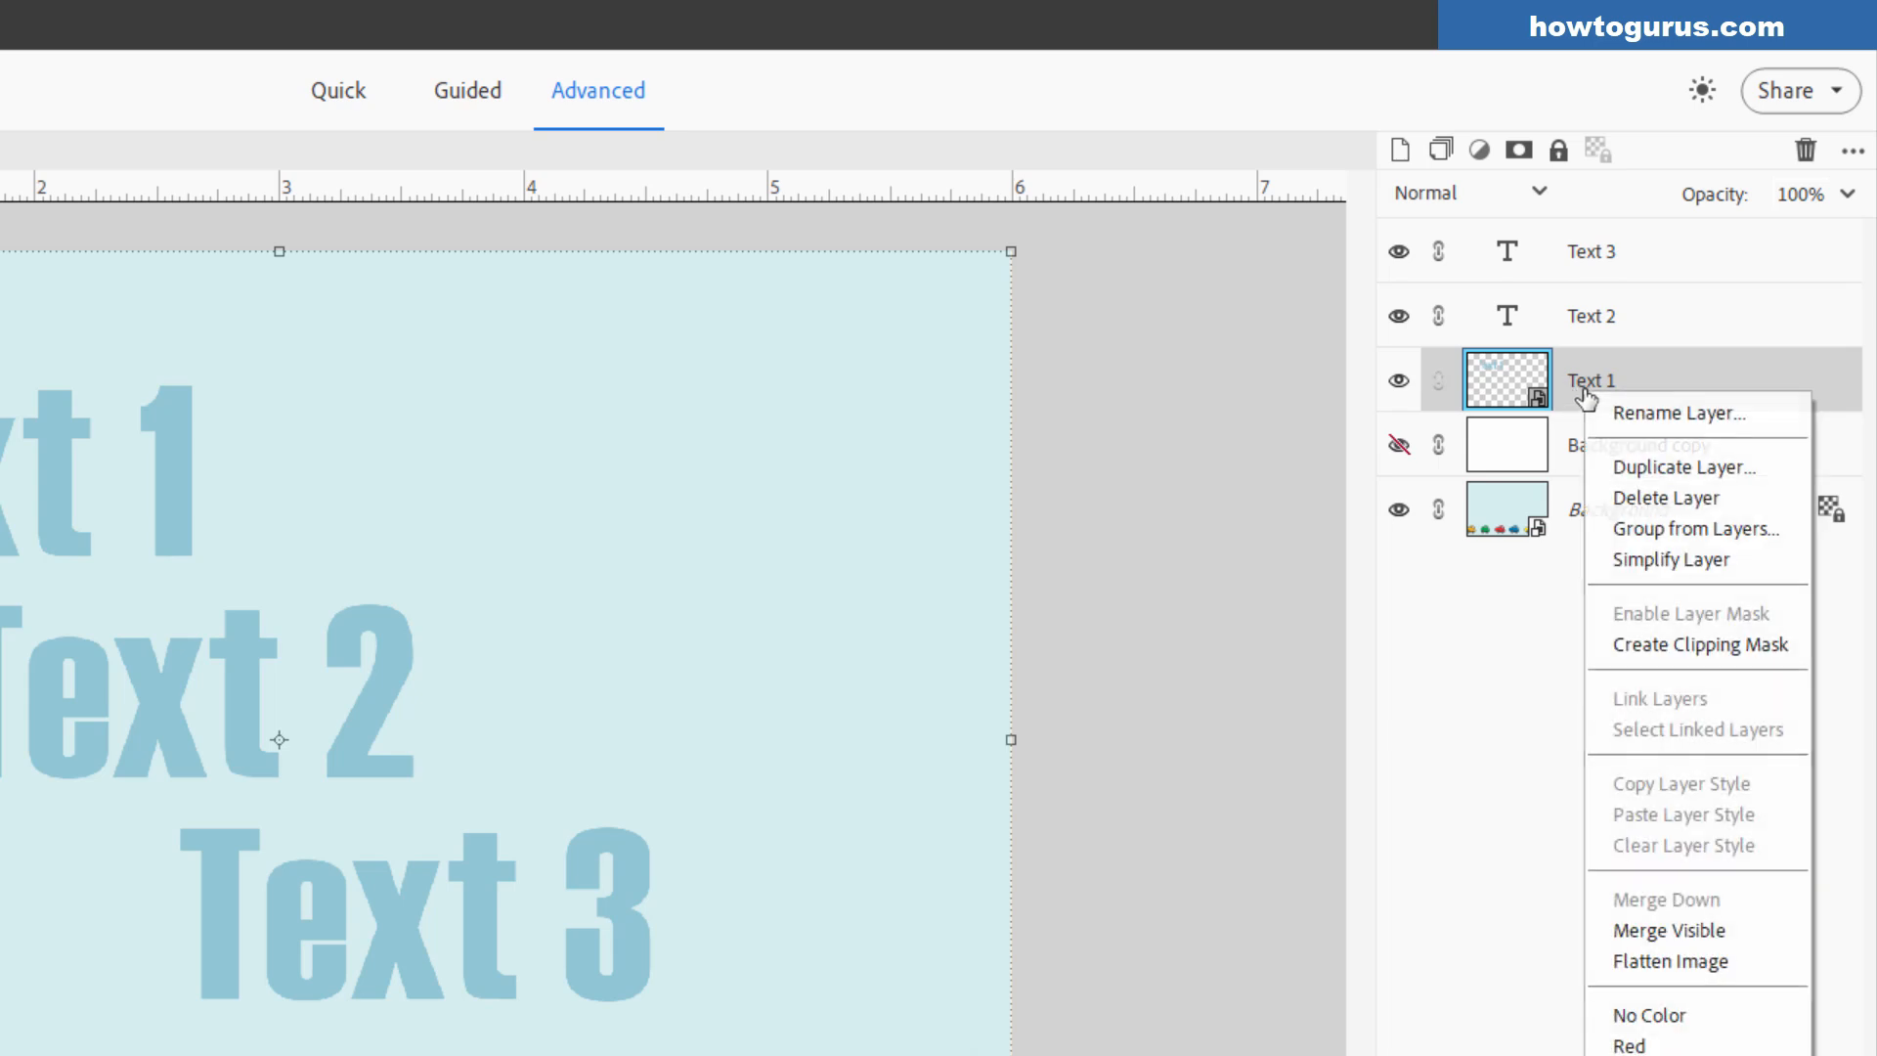
{"action": "left_click", "coordinate": [1642, 468]}
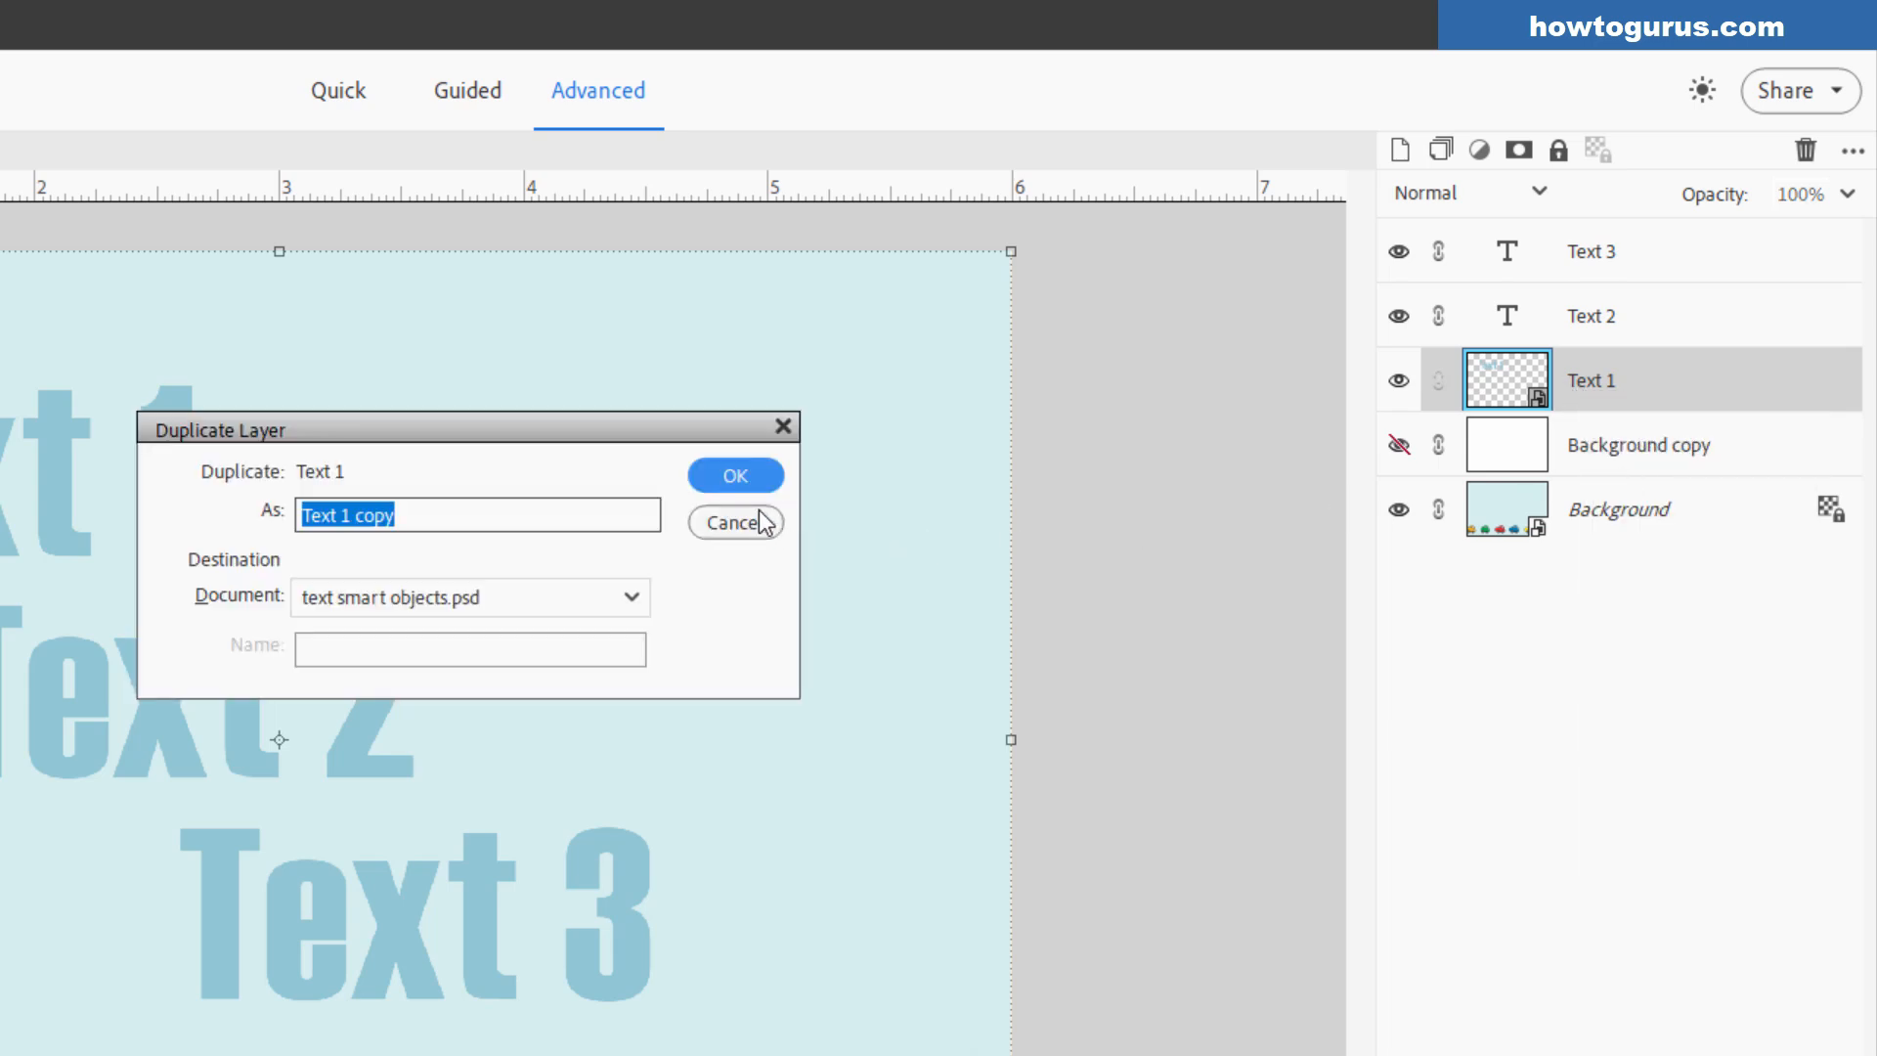
{"action": "left_click", "coordinate": [741, 479]}
{"action": "left_click_drag", "start_coordinate": [201, 495], "coordinate": [831, 486]}
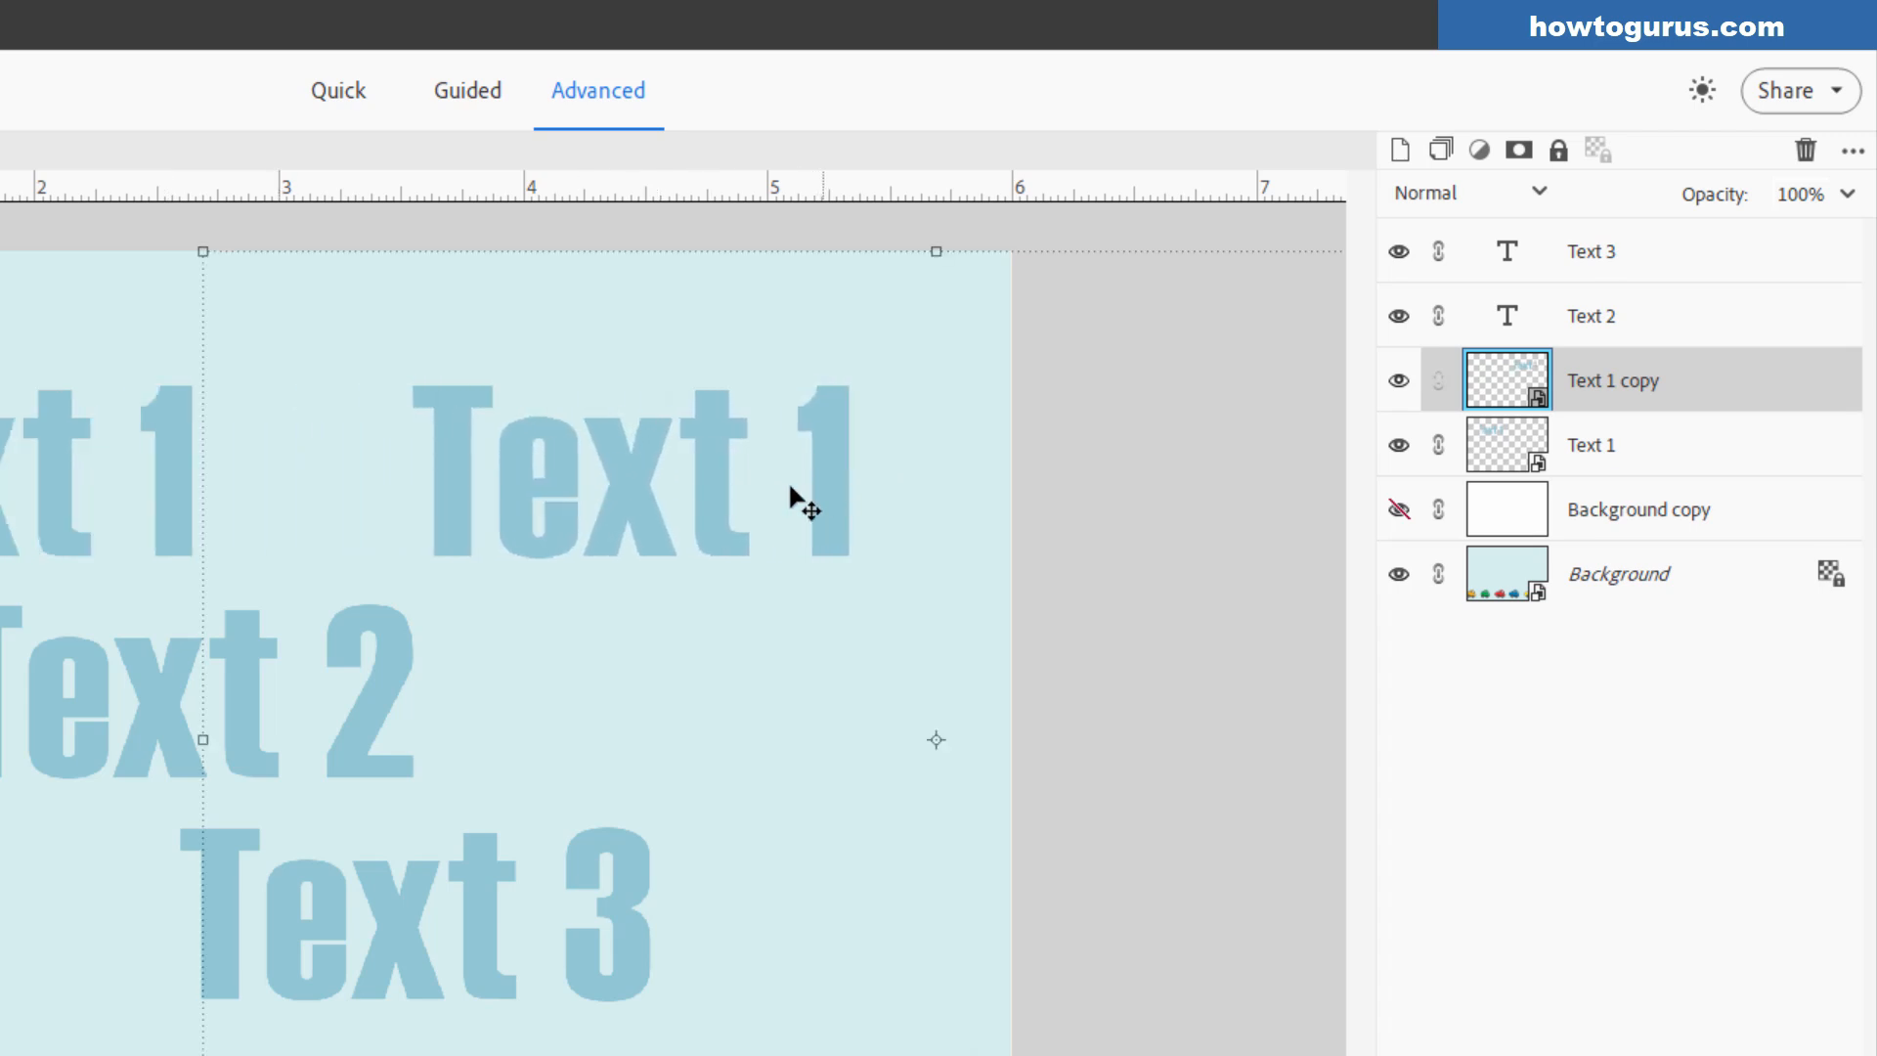
- Open the contents of the original Text 1 smart object with the Edit Smart Object effect
{"action": "left_click", "coordinate": [1604, 451]}
{"action": "left_click", "coordinate": [1394, 1054]}
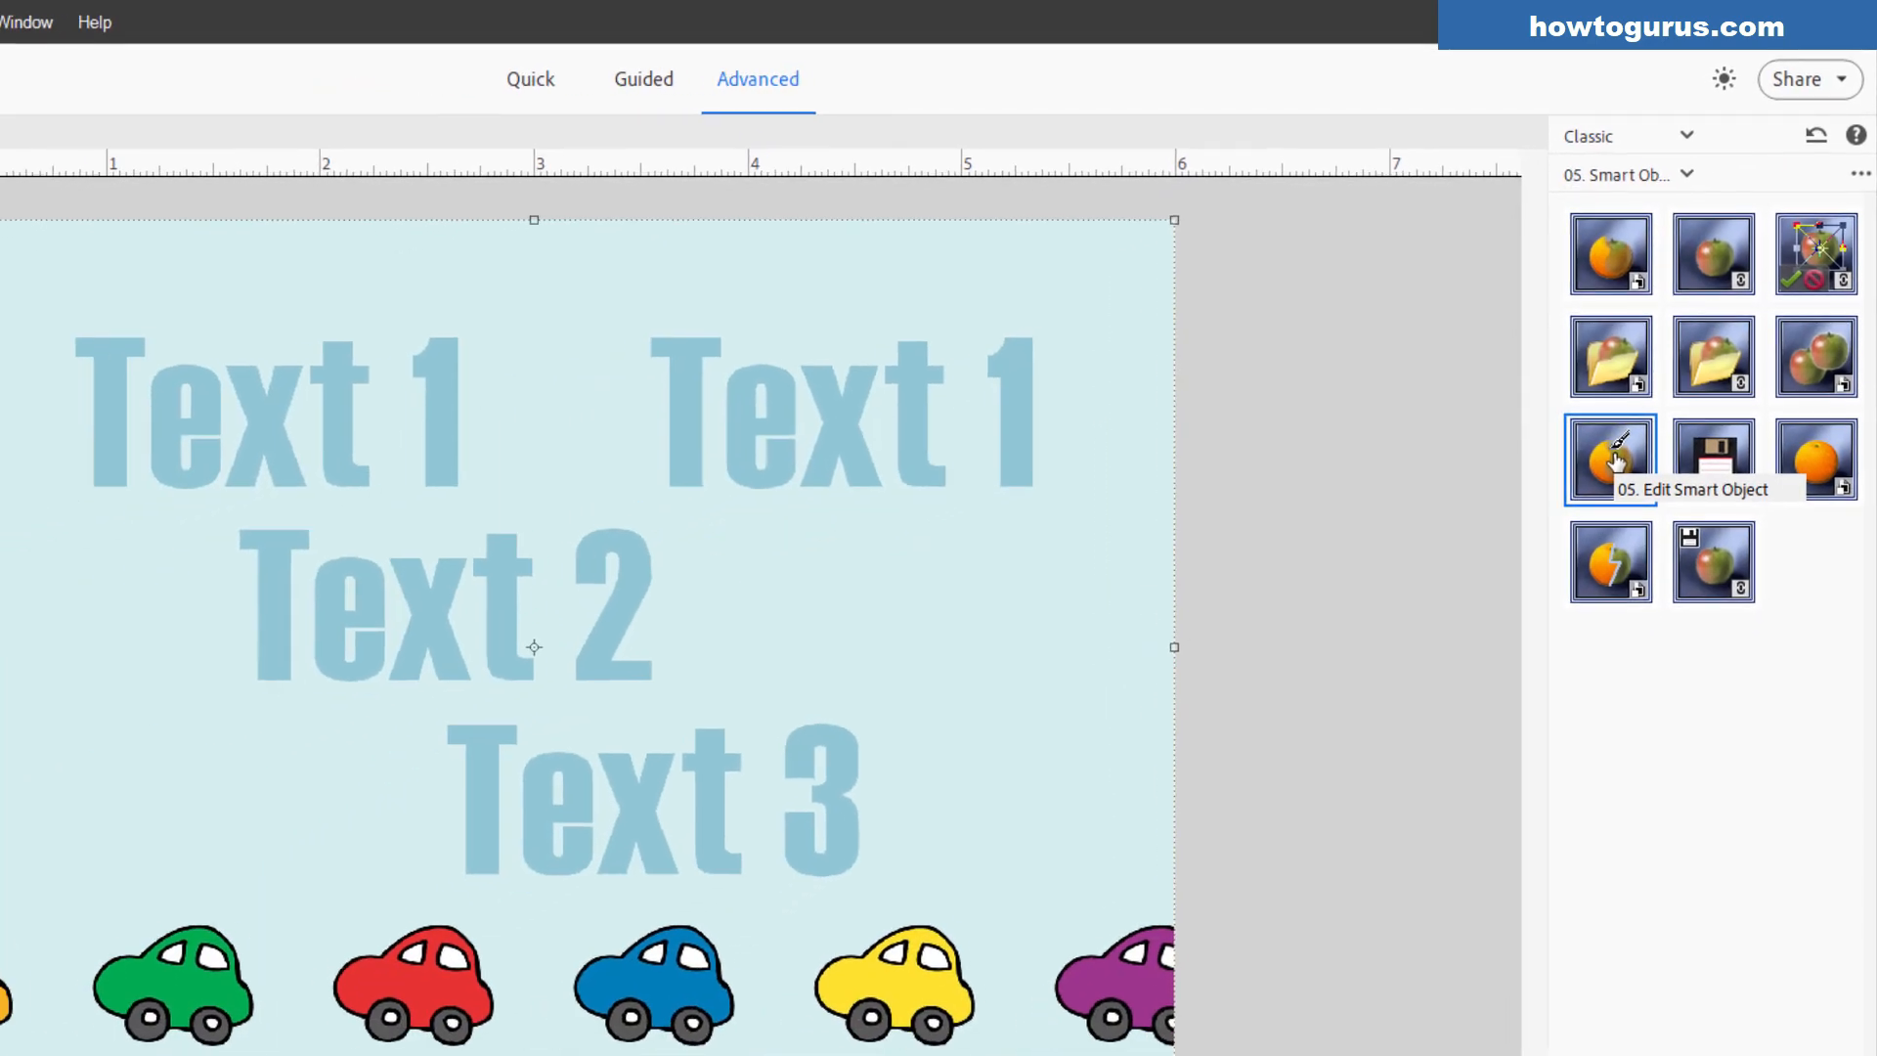
{"action": "double_click", "coordinate": [1626, 447]}
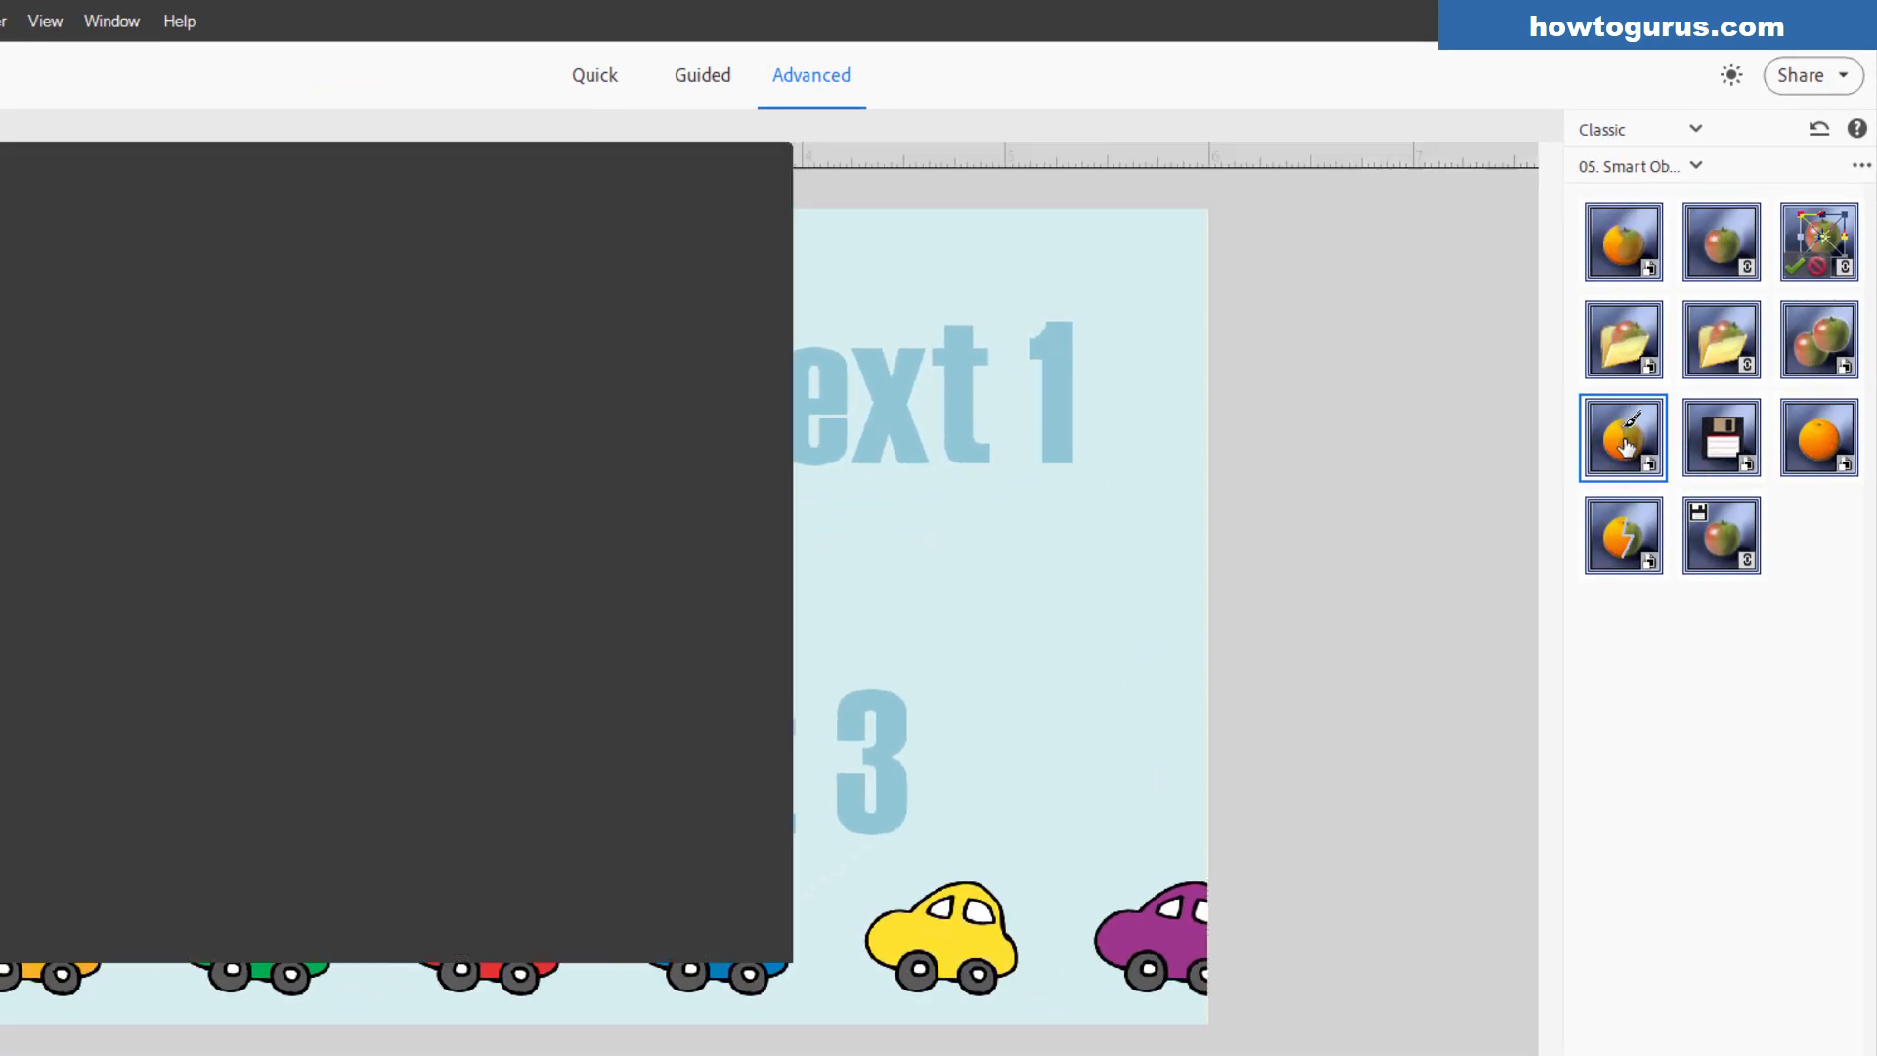
{"action": "left_click_drag", "start_coordinate": [607, 137], "coordinate": [1110, 415]}
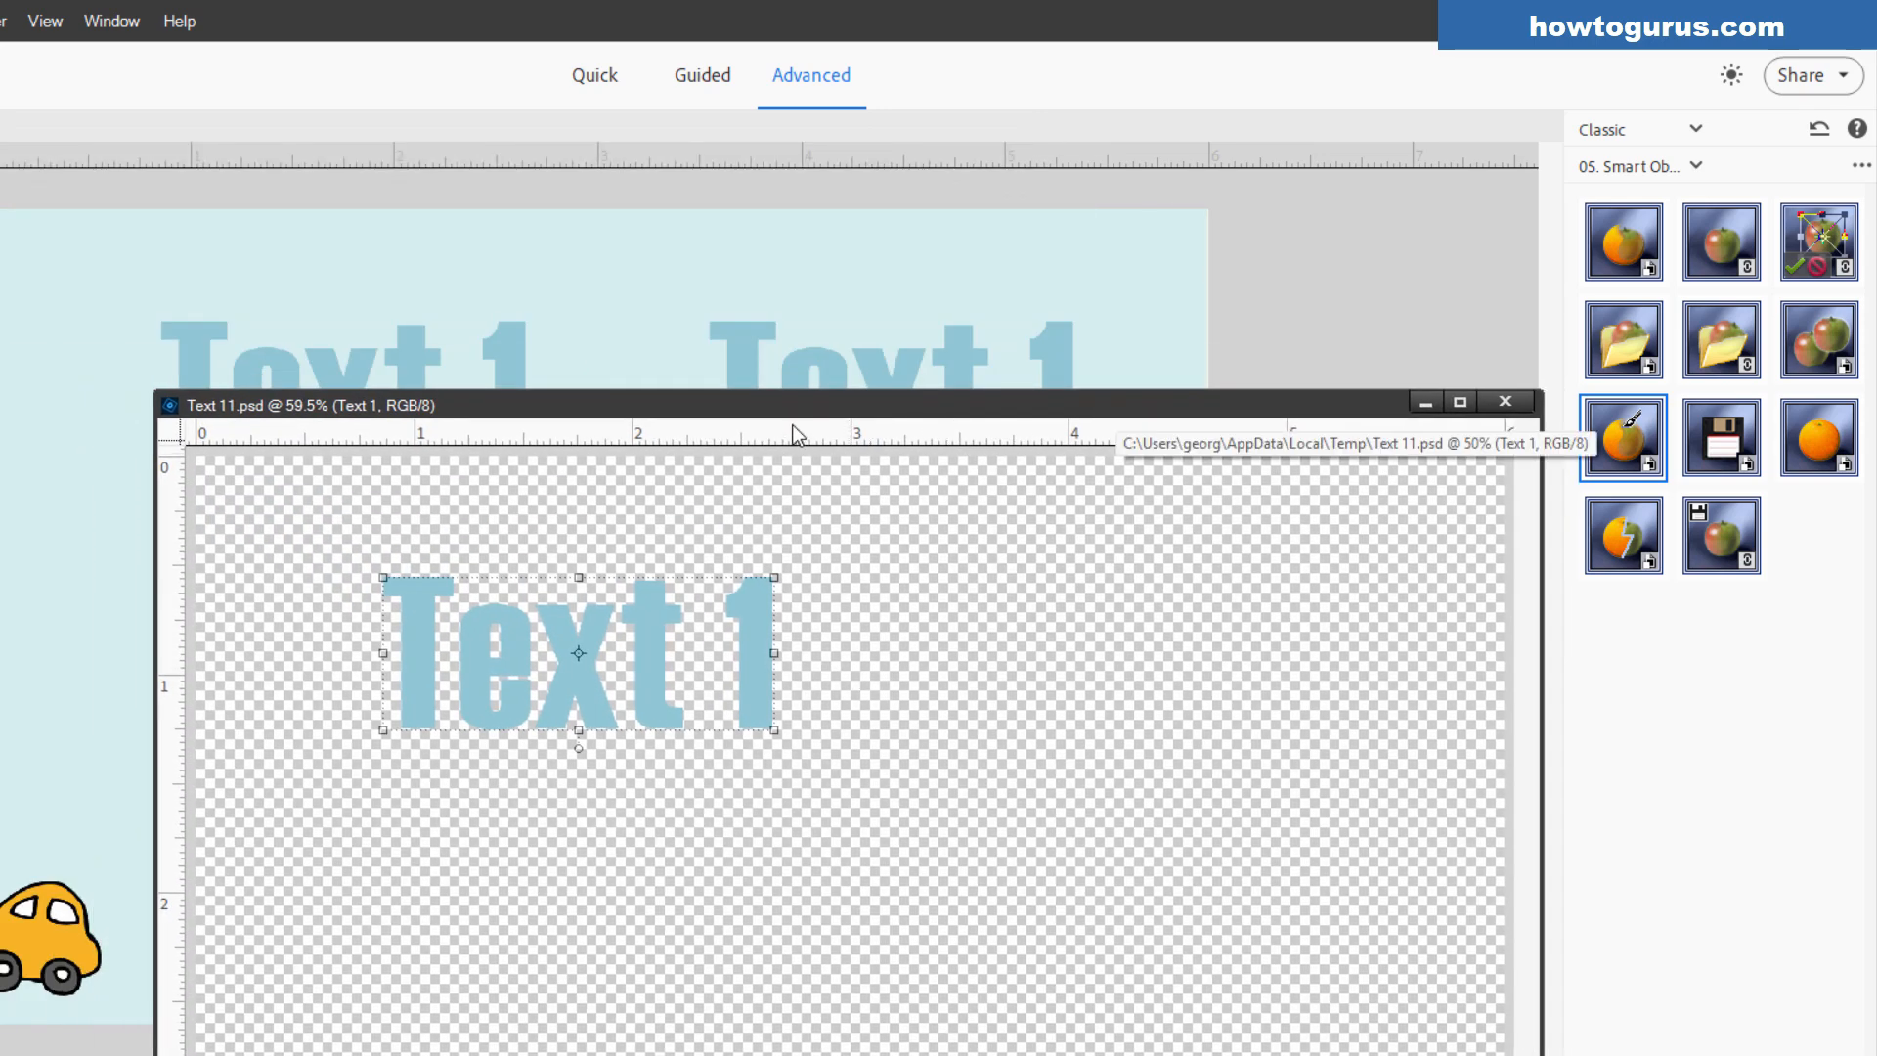
{"action": "left_click_drag", "start_coordinate": [784, 418], "coordinate": [725, 456]}
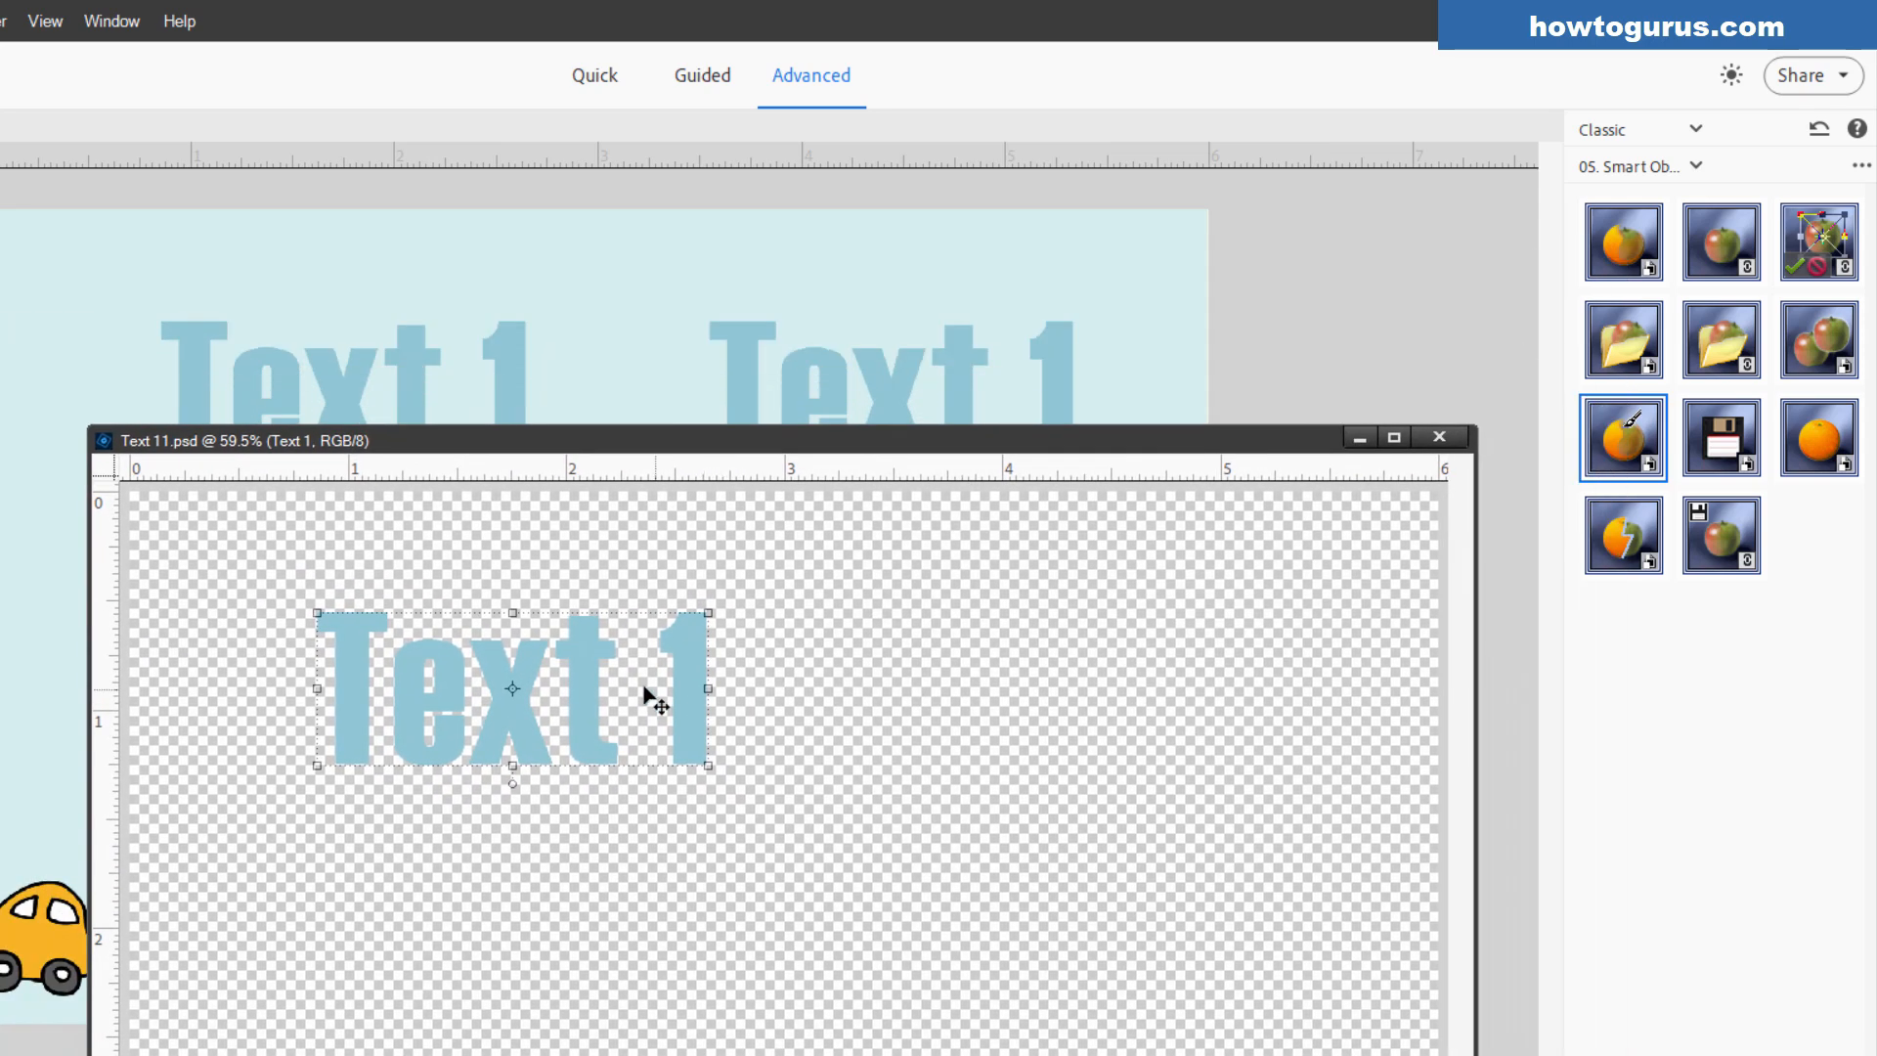
- Replace the word Text with Word in the opened smart object contents so the line reads "Word 1"
{"action": "double_click", "coordinate": [521, 684]}
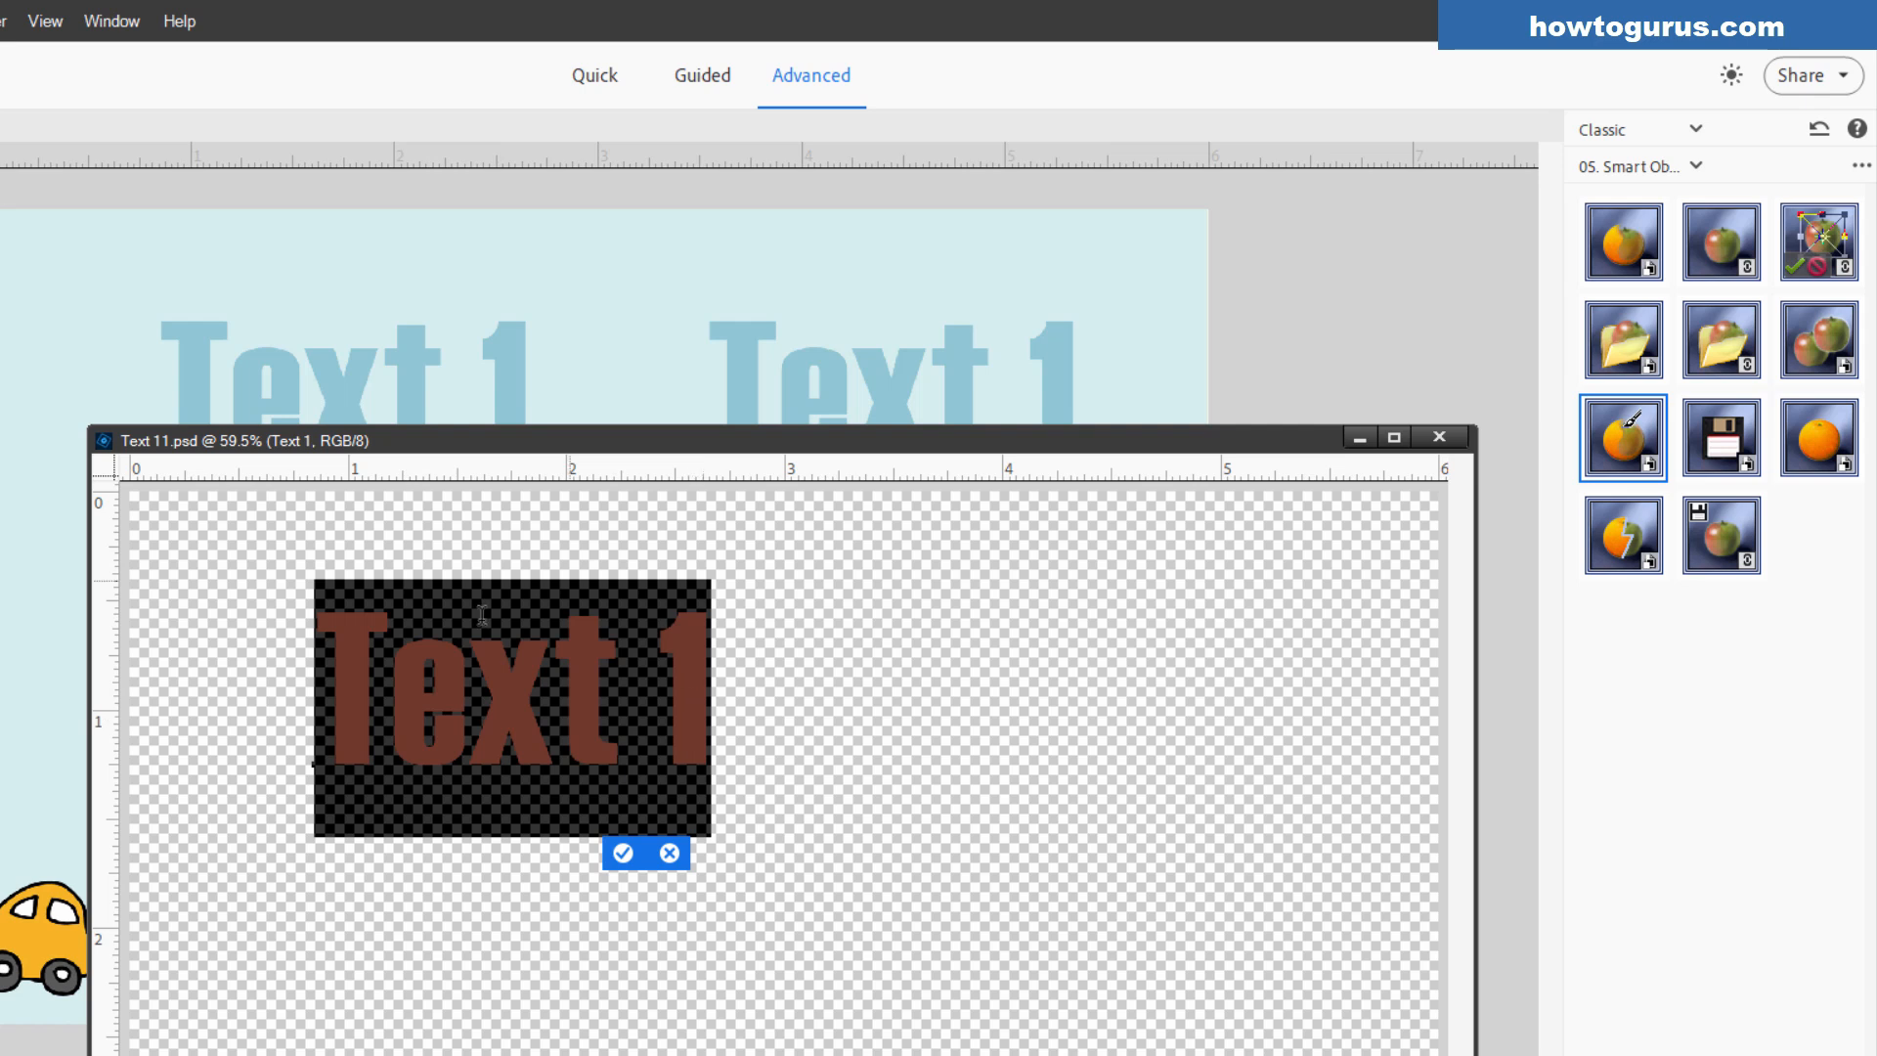
{"action": "left_click", "coordinate": [587, 727]}
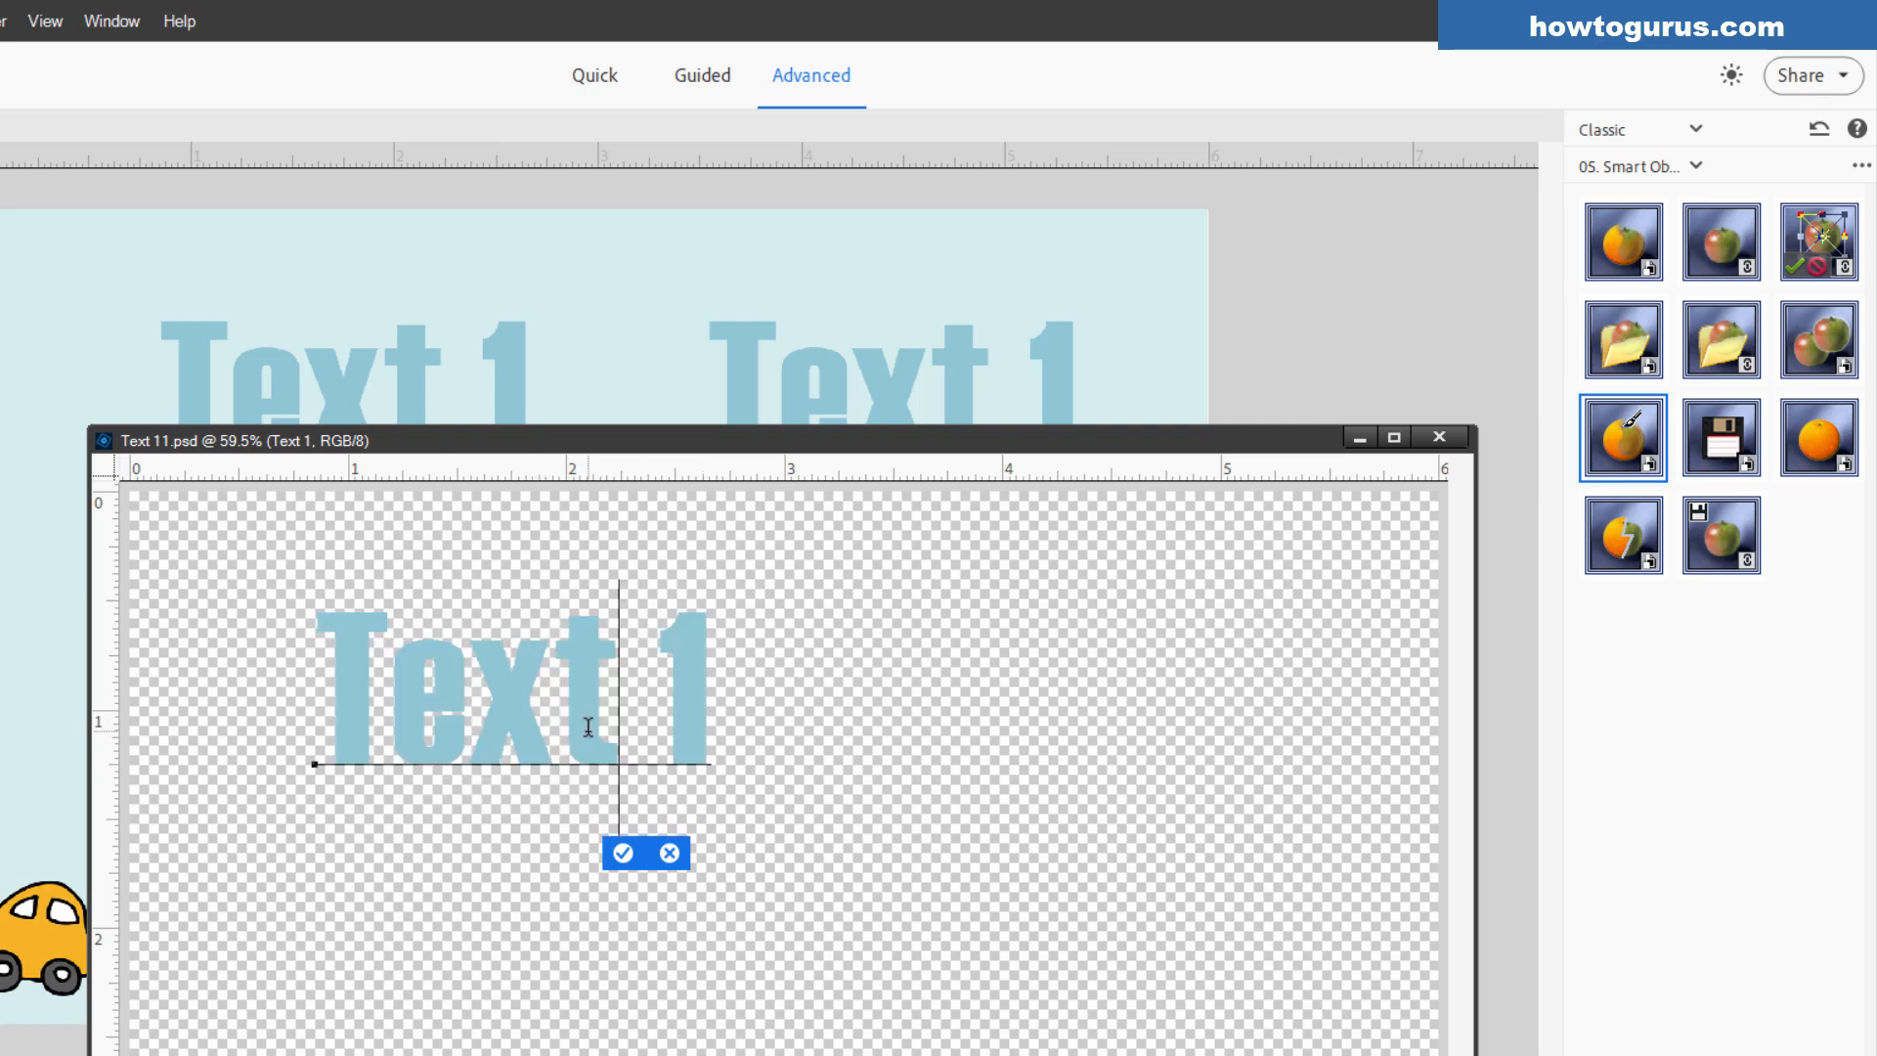
{"action": "left_click_drag", "start_coordinate": [623, 716], "coordinate": [349, 700]}
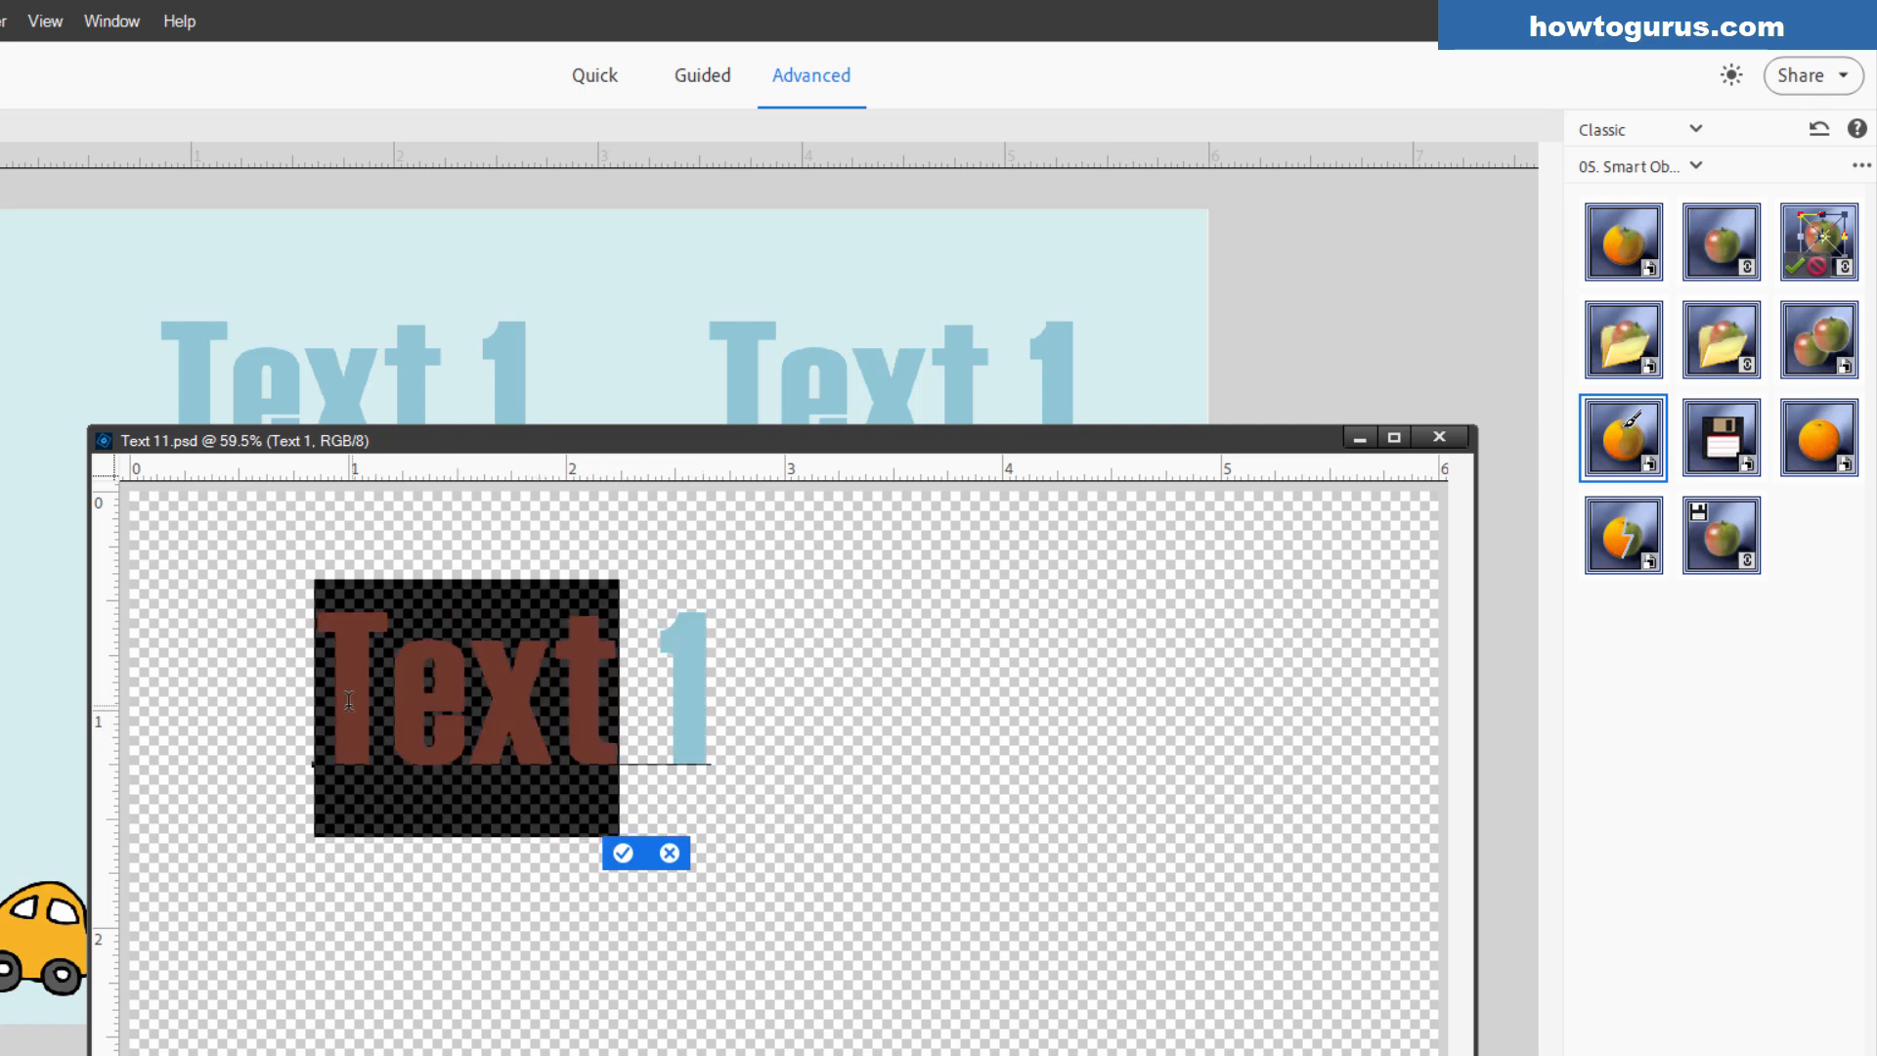
{"action": "left_click", "coordinate": [604, 727]}
{"action": "left_click_drag", "start_coordinate": [713, 719], "coordinate": [340, 690]}
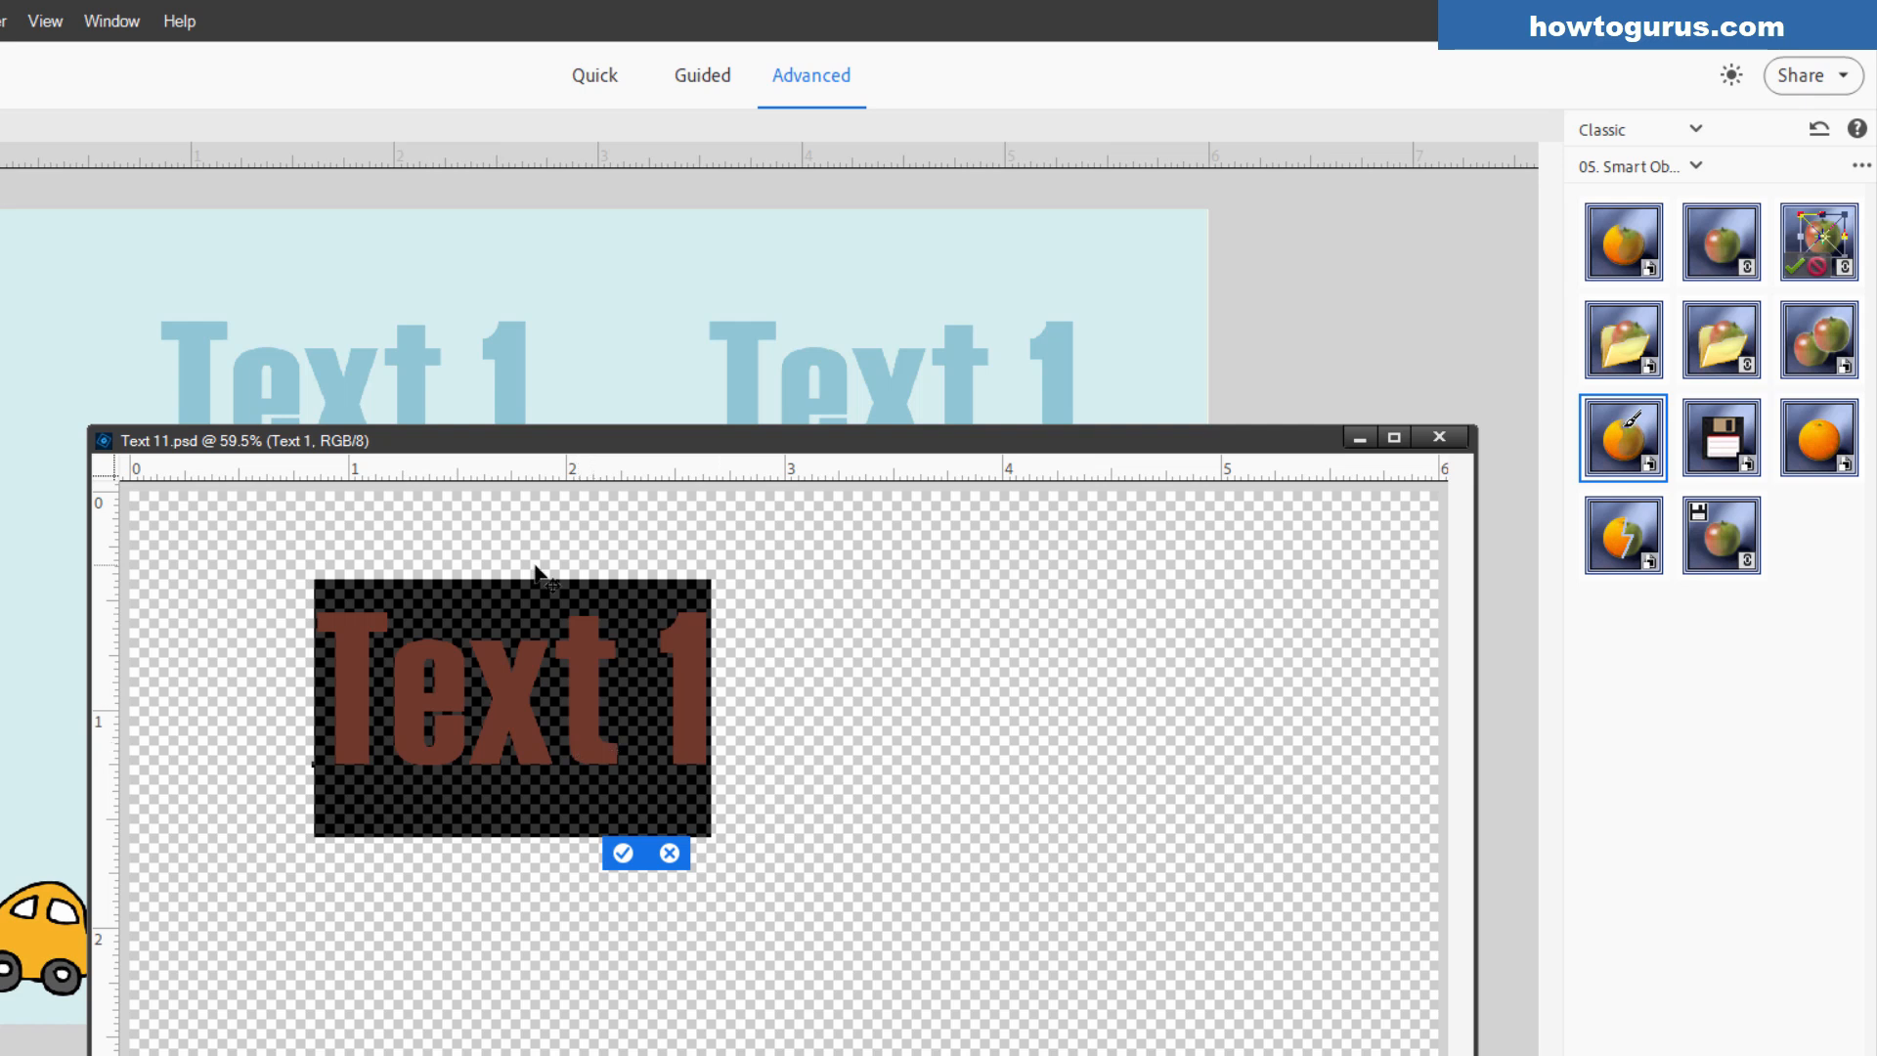
{"action": "left_click_drag", "start_coordinate": [1094, 443], "coordinate": [801, 381]}
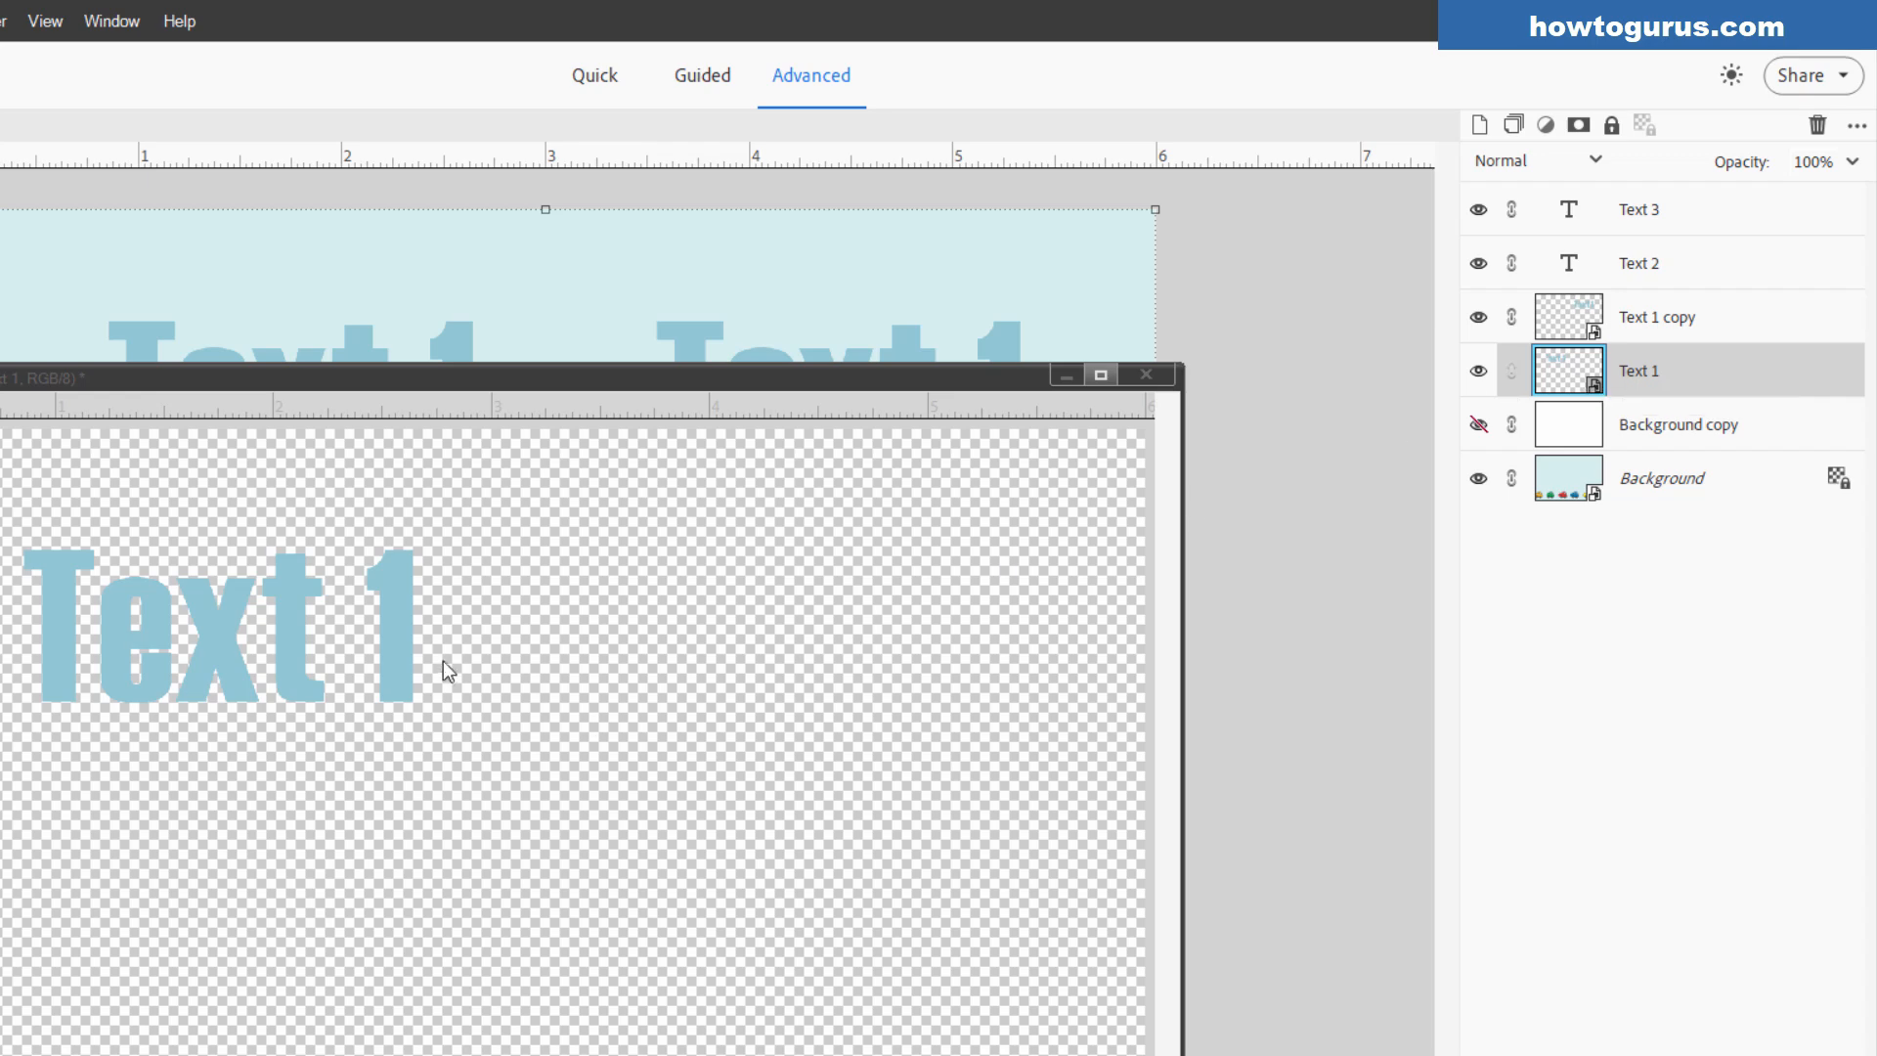
{"action": "left_click_drag", "start_coordinate": [605, 382], "coordinate": [839, 372]}
{"action": "double_click", "coordinate": [283, 614]}
{"action": "type", "text": "Wo"}
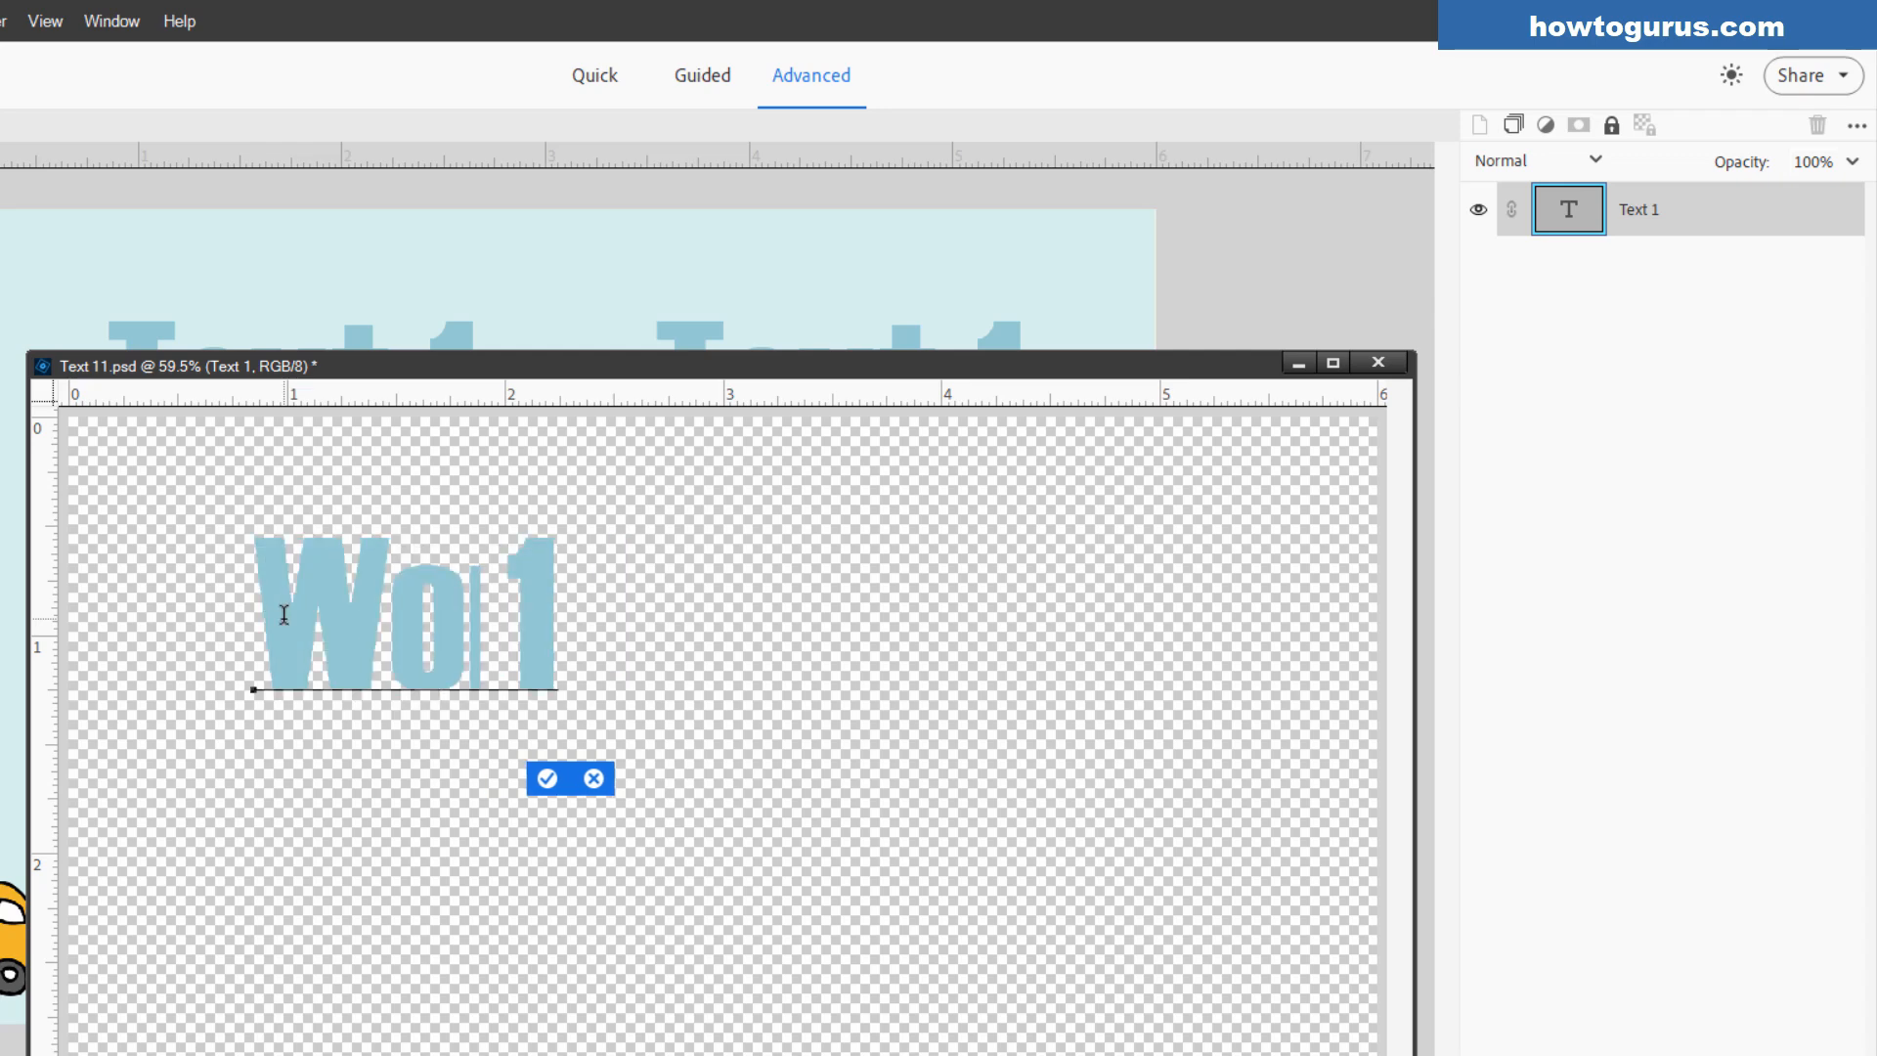
{"action": "type", "text": "rd"}
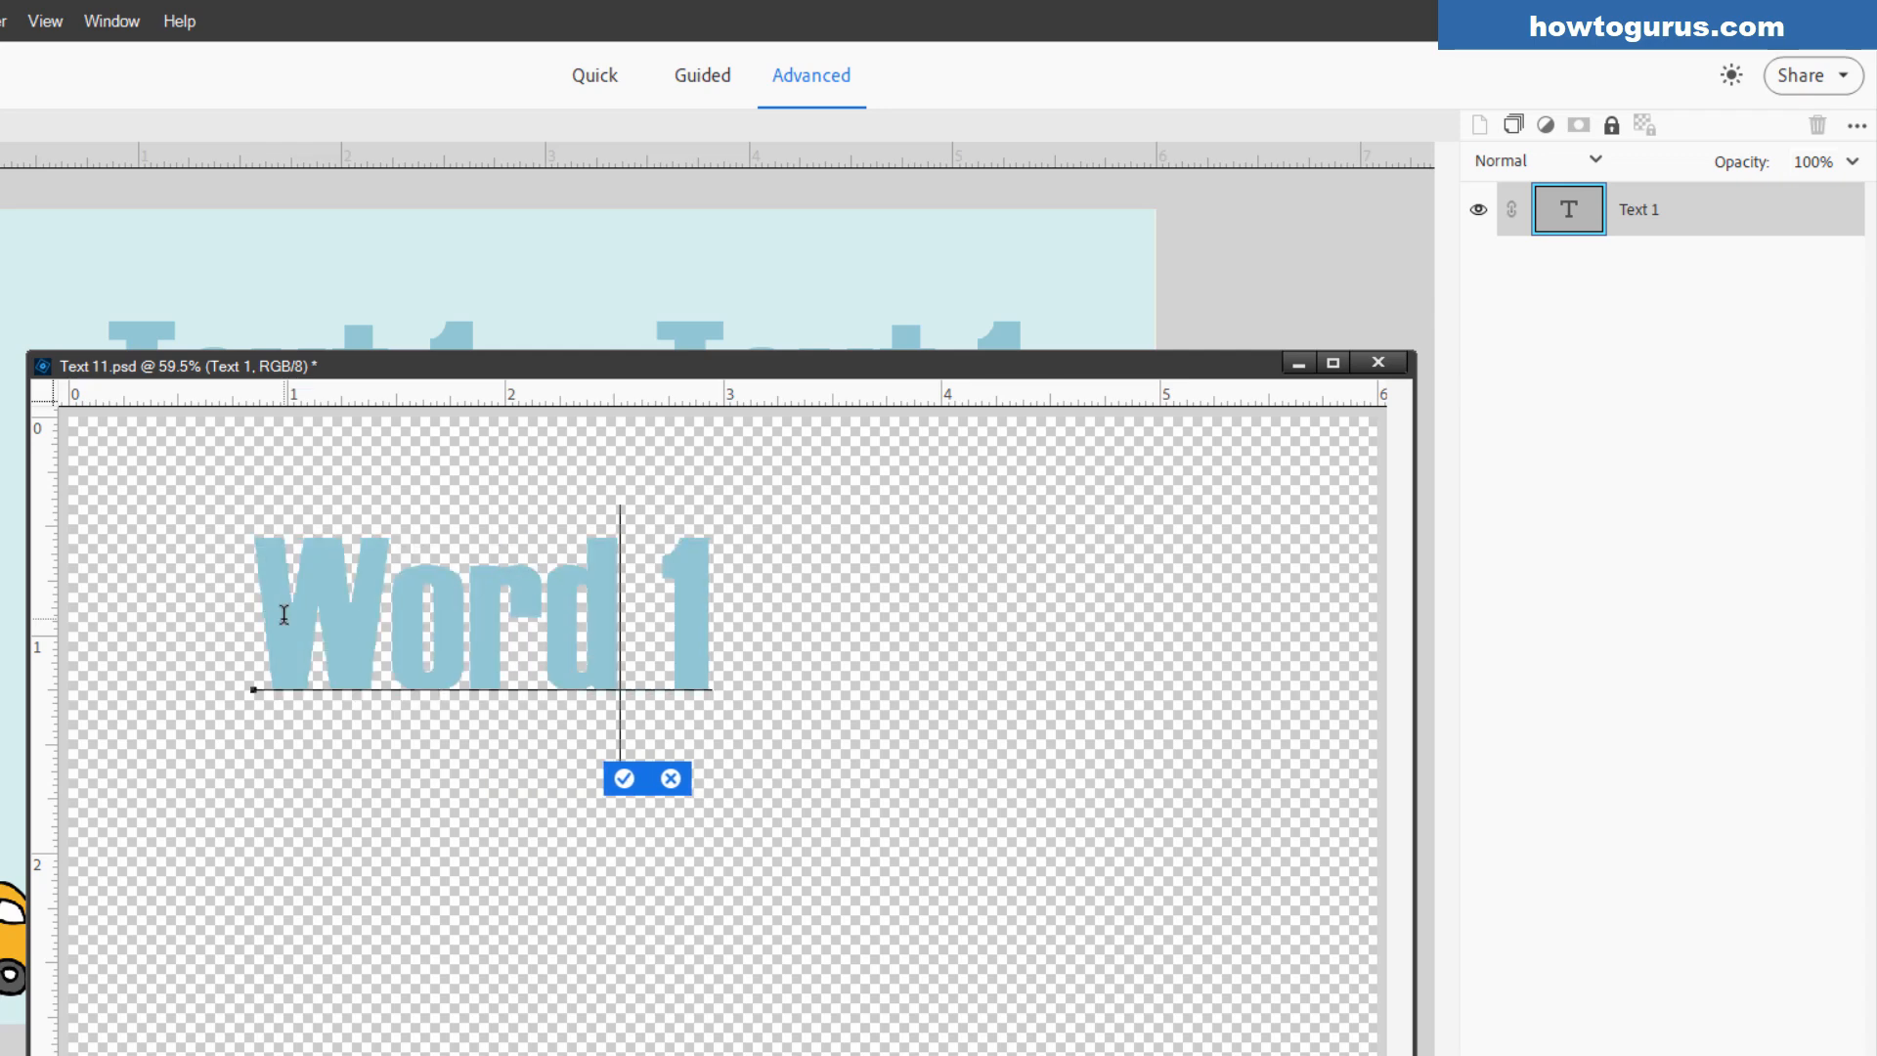
{"action": "left_click", "coordinate": [626, 779]}
- Save the edited contents as Text 11.psd in the PSE Elements Plus folder and close that file
{"action": "mouse_move", "coordinate": [570, 377]}
{"action": "left_mouse_down"}
{"action": "mouse_move", "coordinate": [566, 591]}
{"action": "mouse_move", "coordinate": [550, 389]}
{"action": "left_mouse_up"}
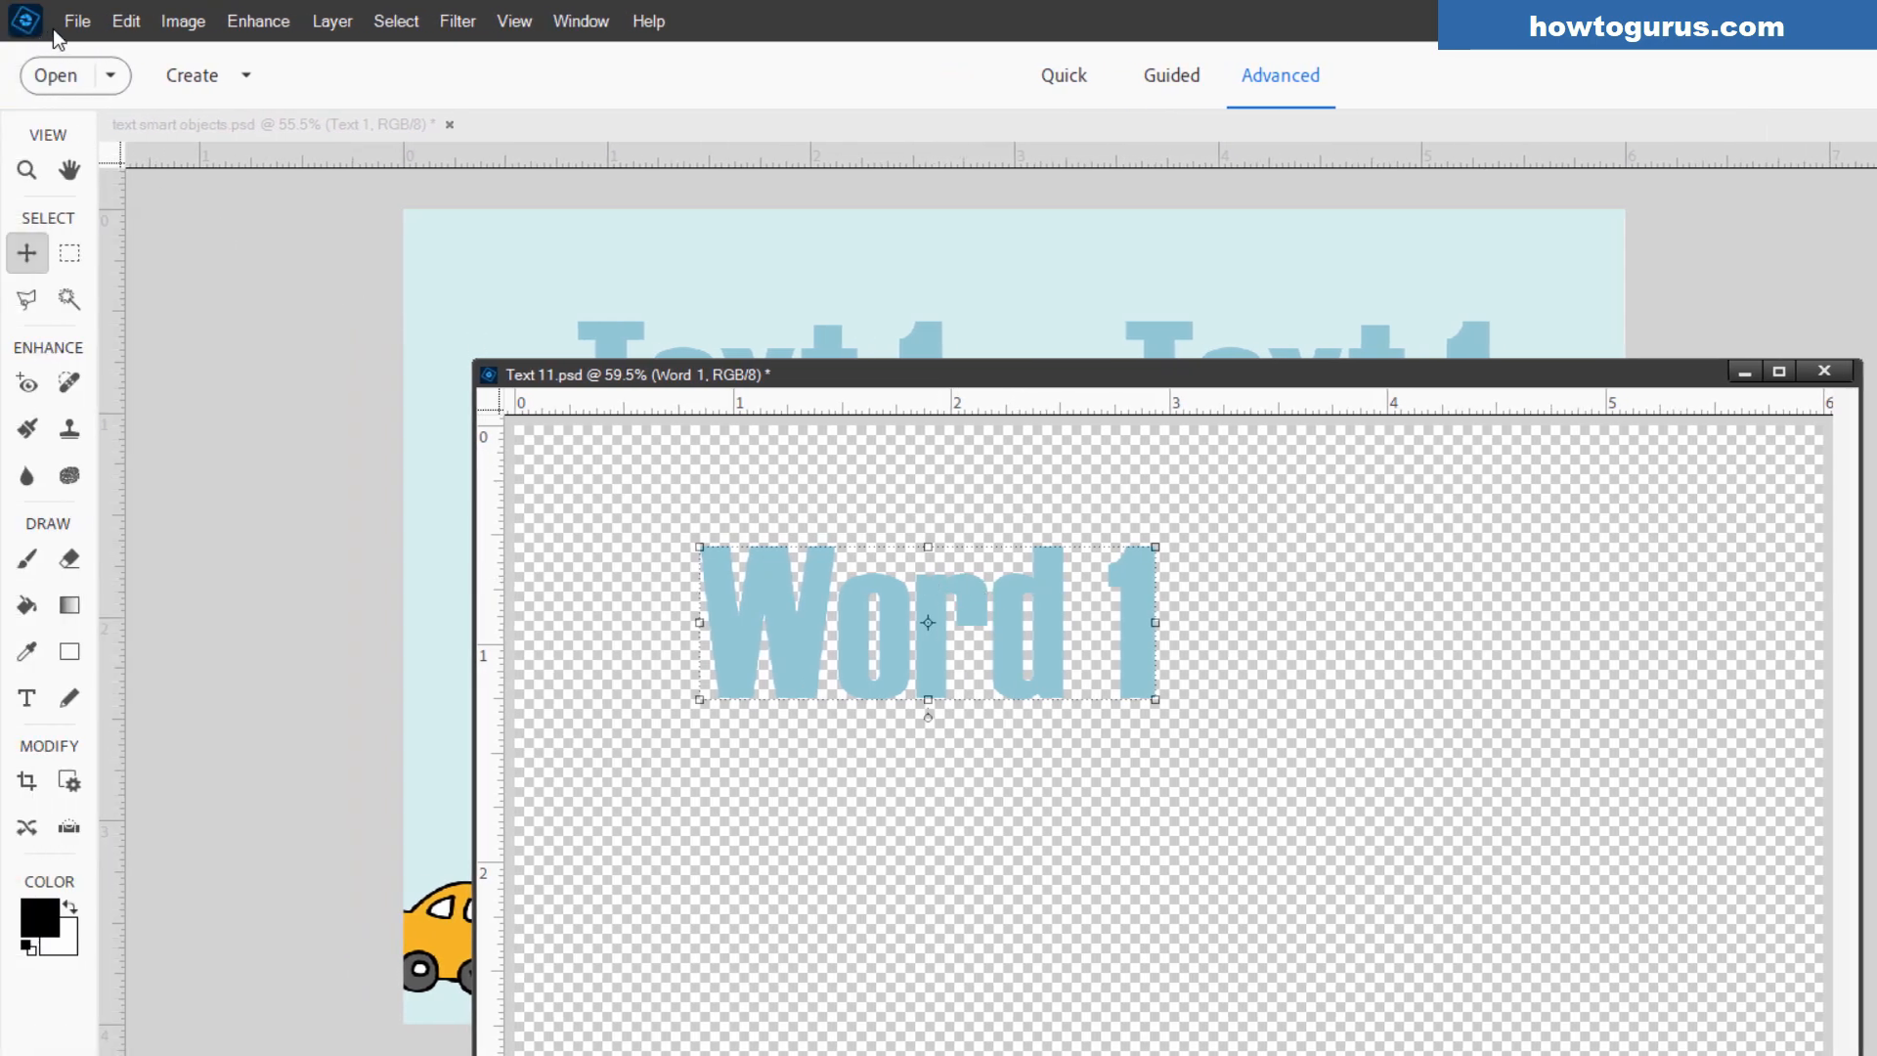
{"action": "left_click", "coordinate": [77, 20]}
{"action": "left_click", "coordinate": [146, 289]}
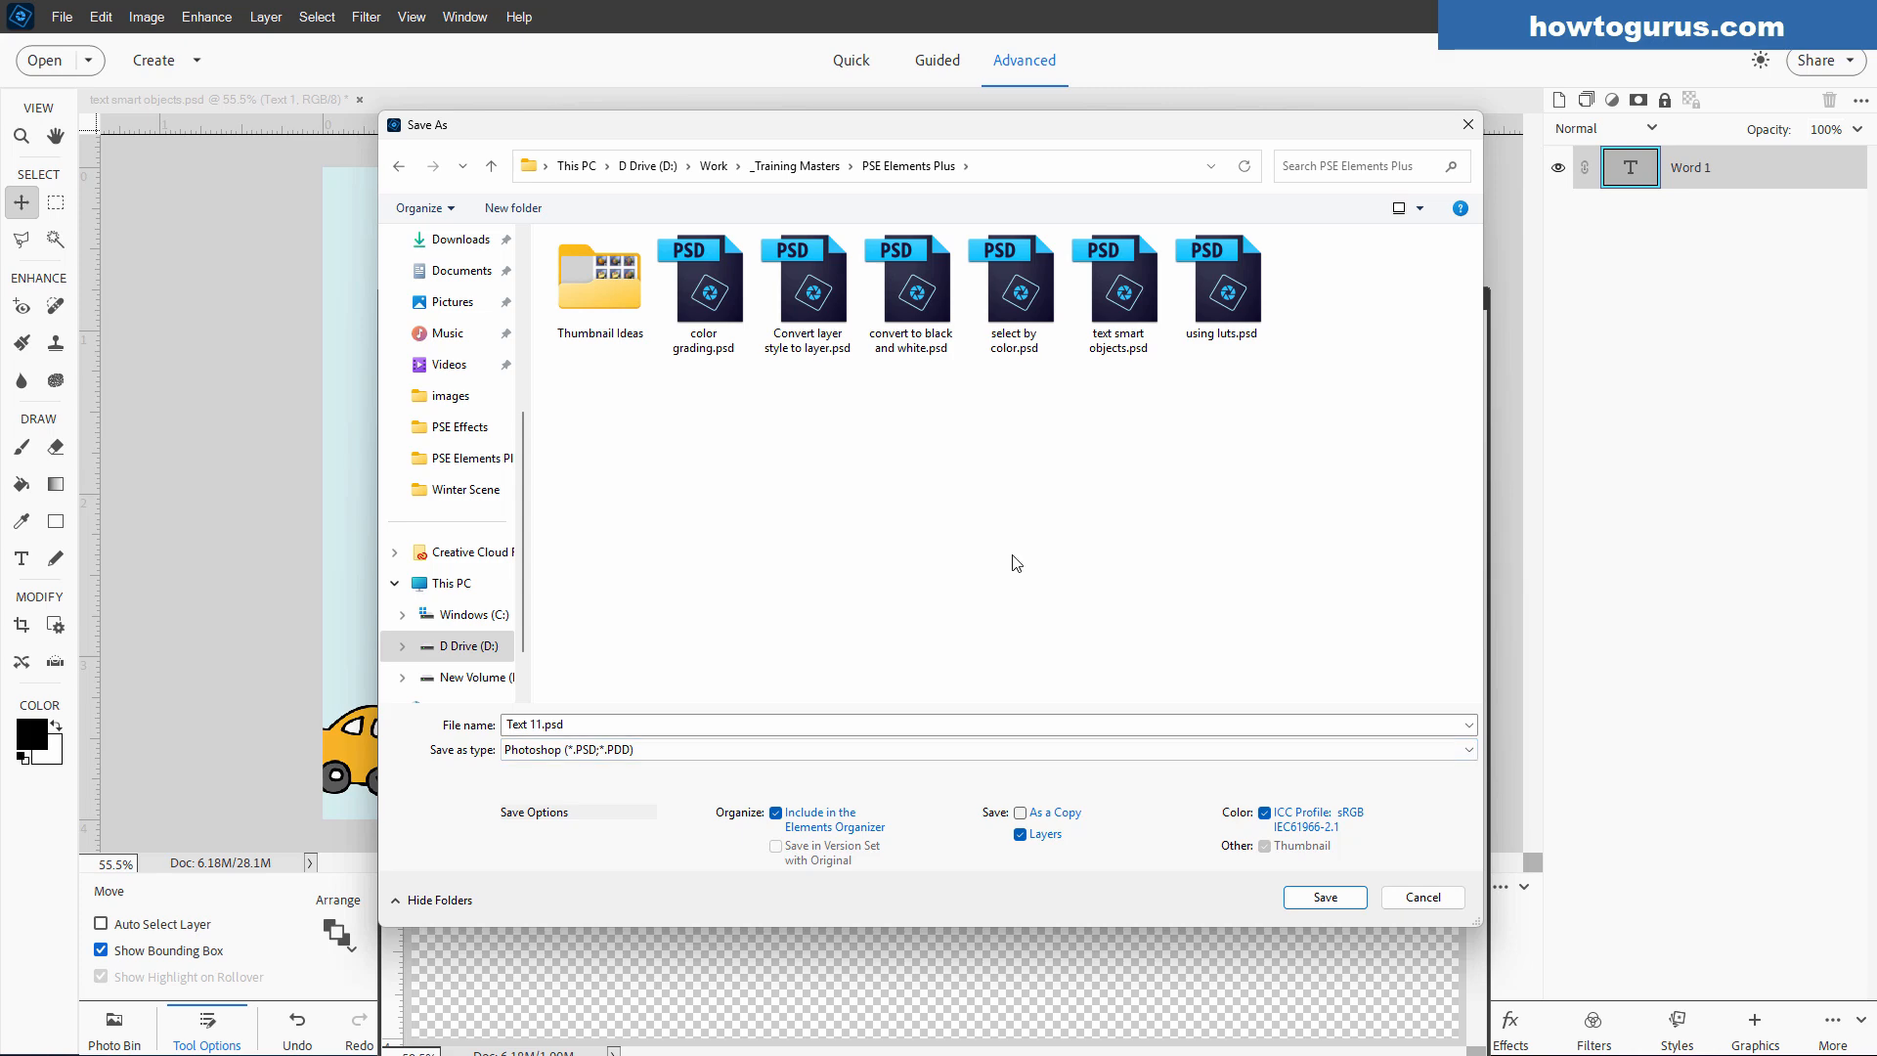
{"action": "left_click", "coordinate": [1357, 909]}
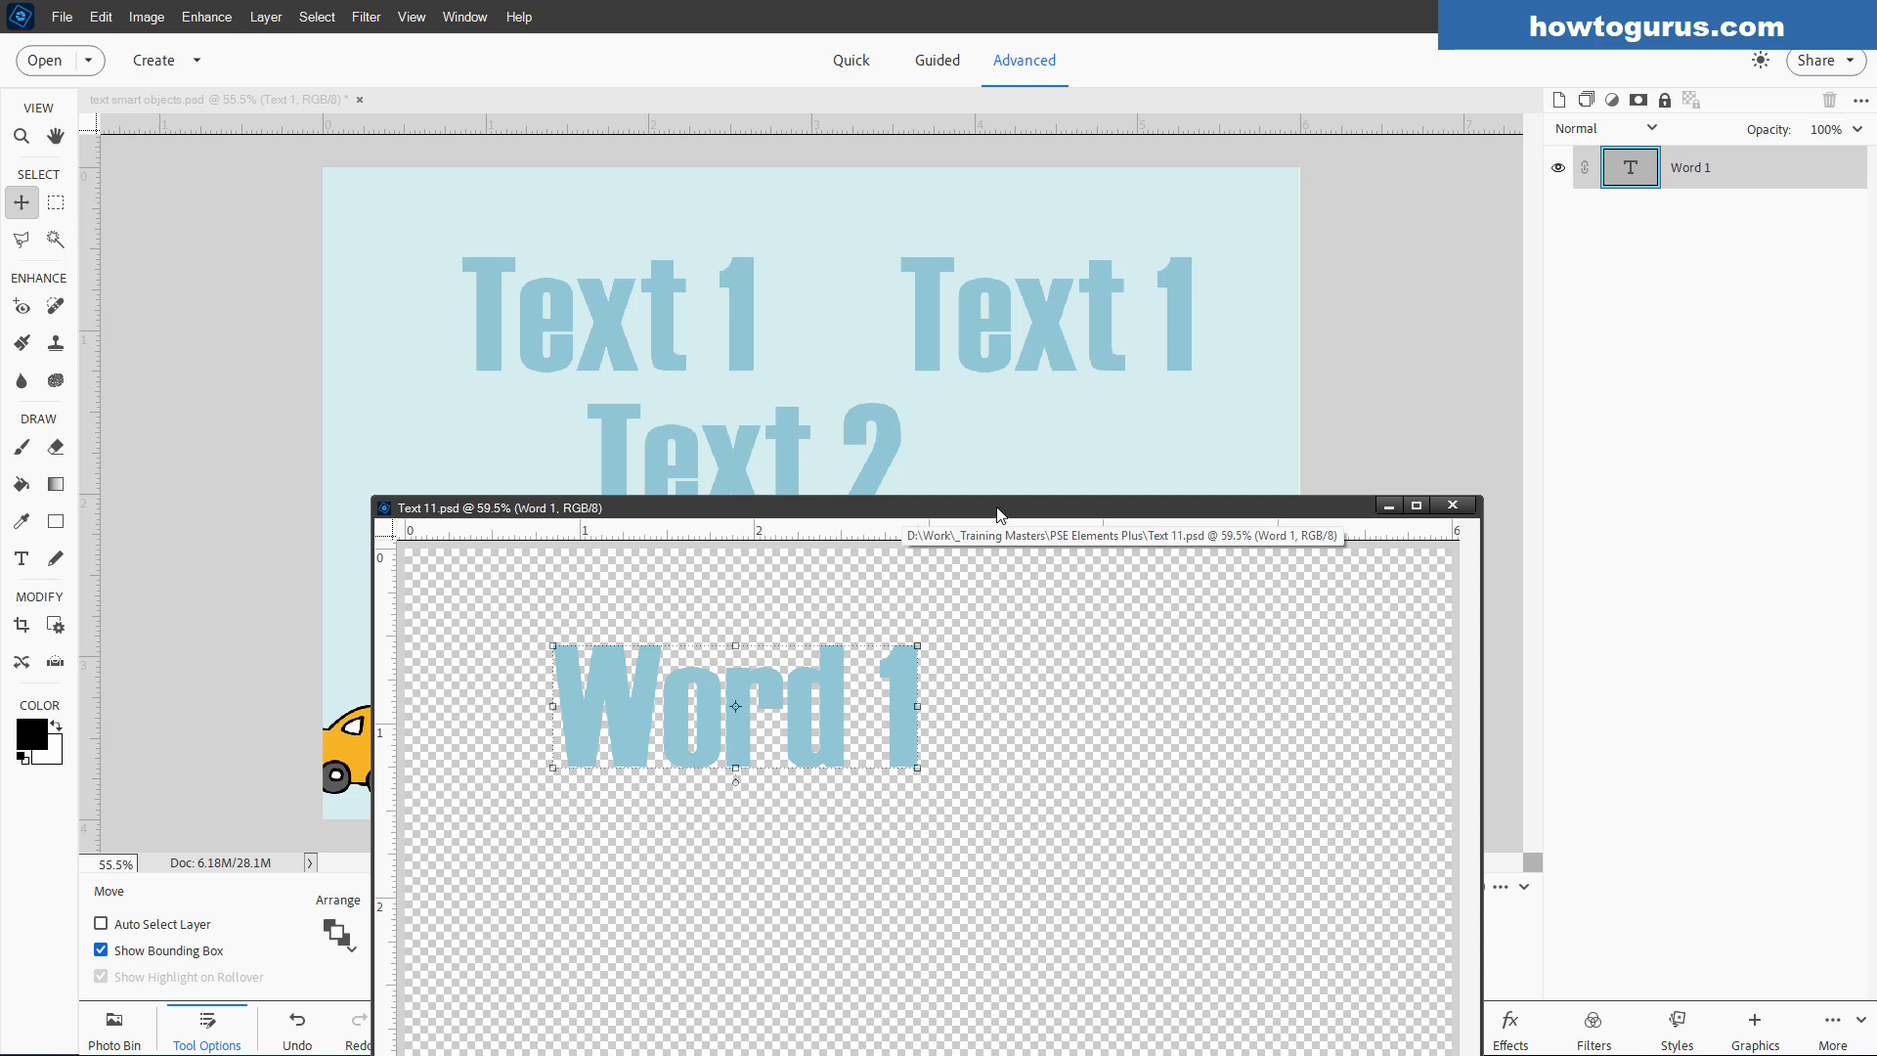
{"action": "left_click_drag", "start_coordinate": [999, 513], "coordinate": [994, 434]}
{"action": "left_click", "coordinate": [944, 311]}
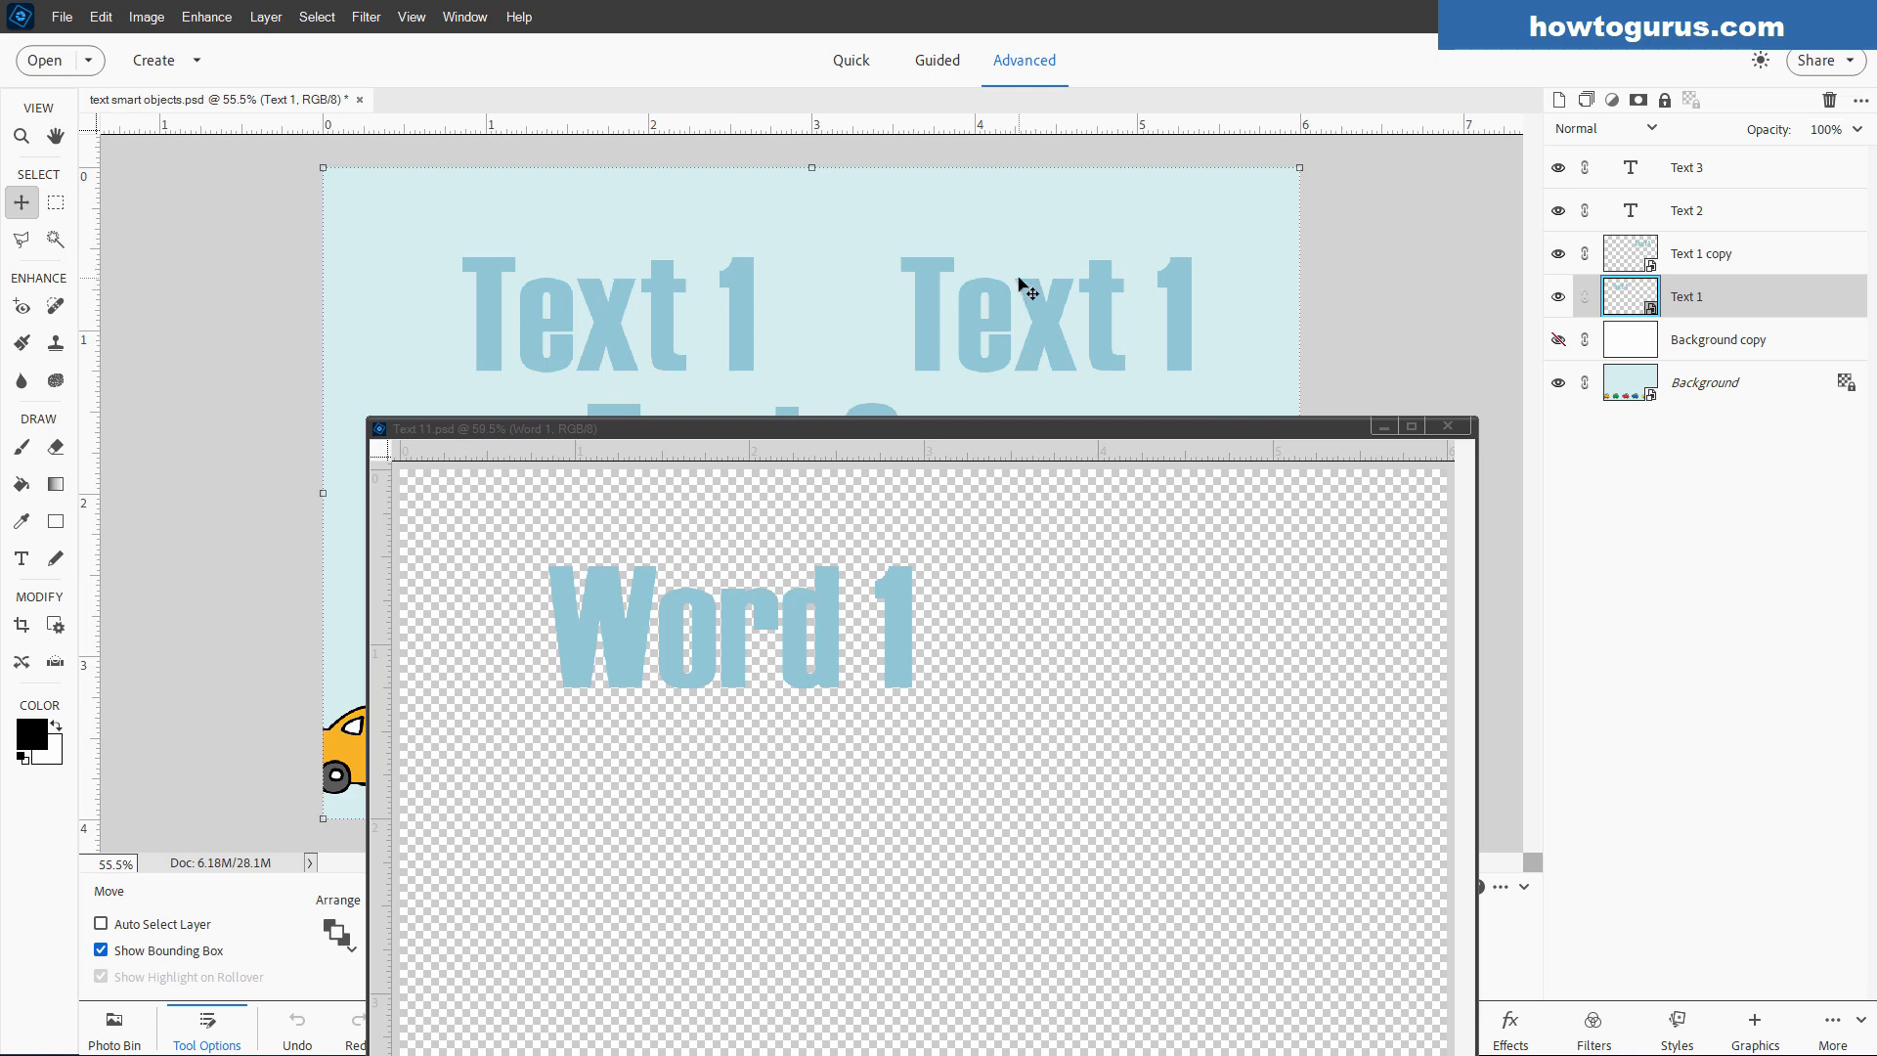
{"action": "mouse_move", "coordinate": [974, 432]}
{"action": "left_mouse_down"}
{"action": "mouse_move", "coordinate": [1044, 466]}
{"action": "mouse_move", "coordinate": [962, 451]}
{"action": "left_mouse_up"}
{"action": "left_click", "coordinate": [986, 432]}
{"action": "left_click", "coordinate": [1492, 450]}
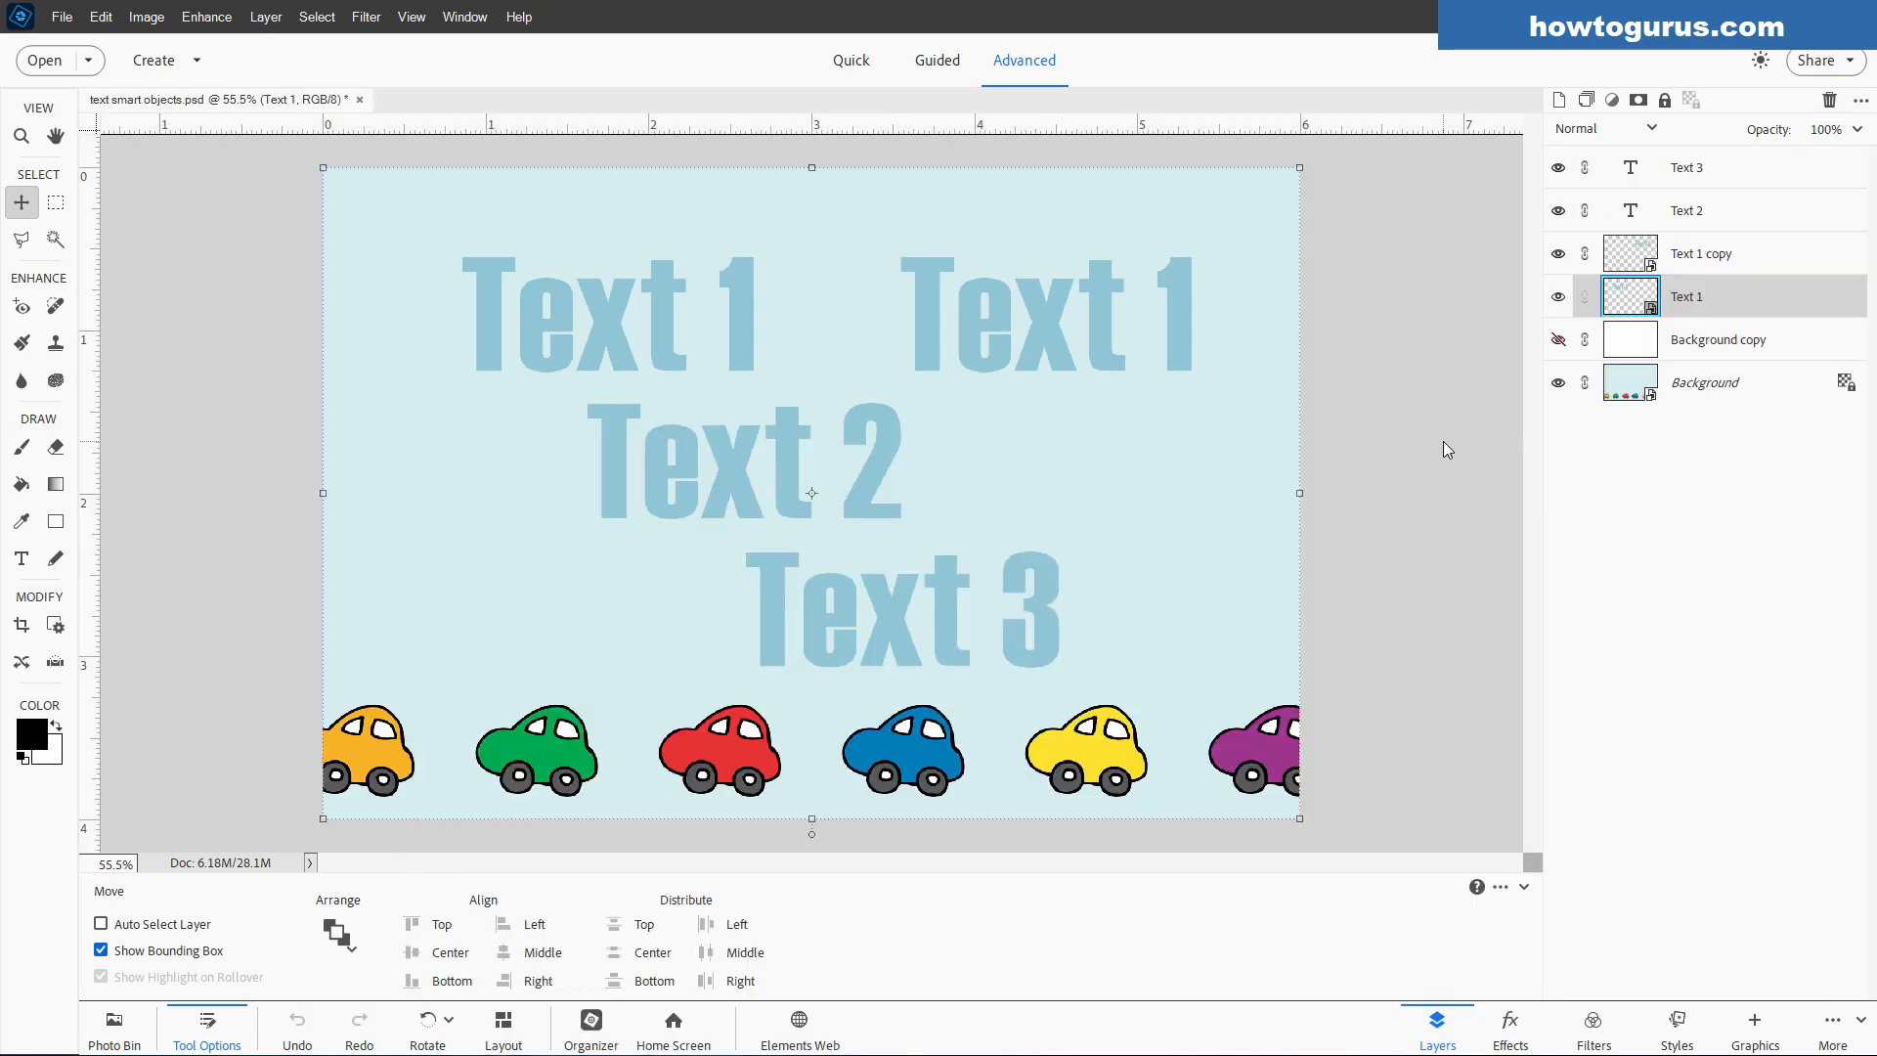
- Convert the Text 1 copy layer to a linked smart object stored as Text 1 copy.psd in the PSE Effects folder
{"action": "left_click", "coordinate": [1698, 262]}
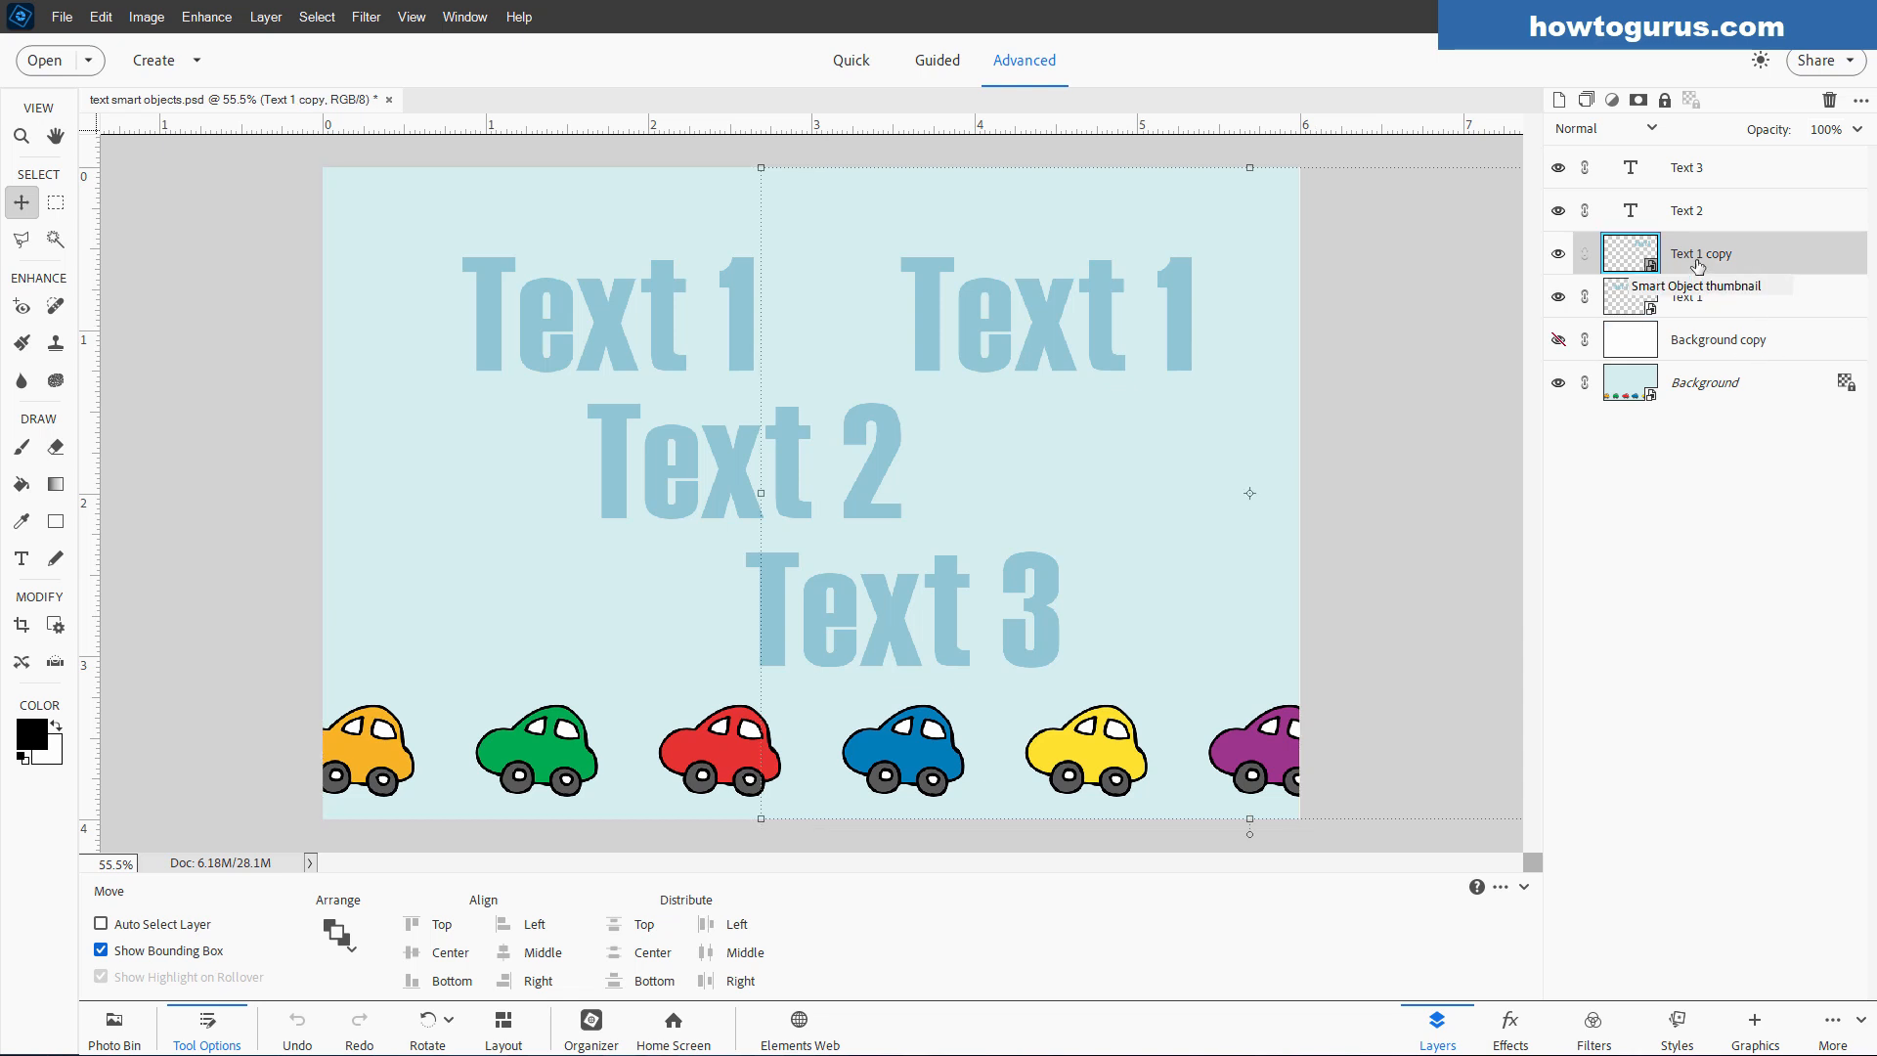
{"action": "left_click", "coordinate": [1514, 1027]}
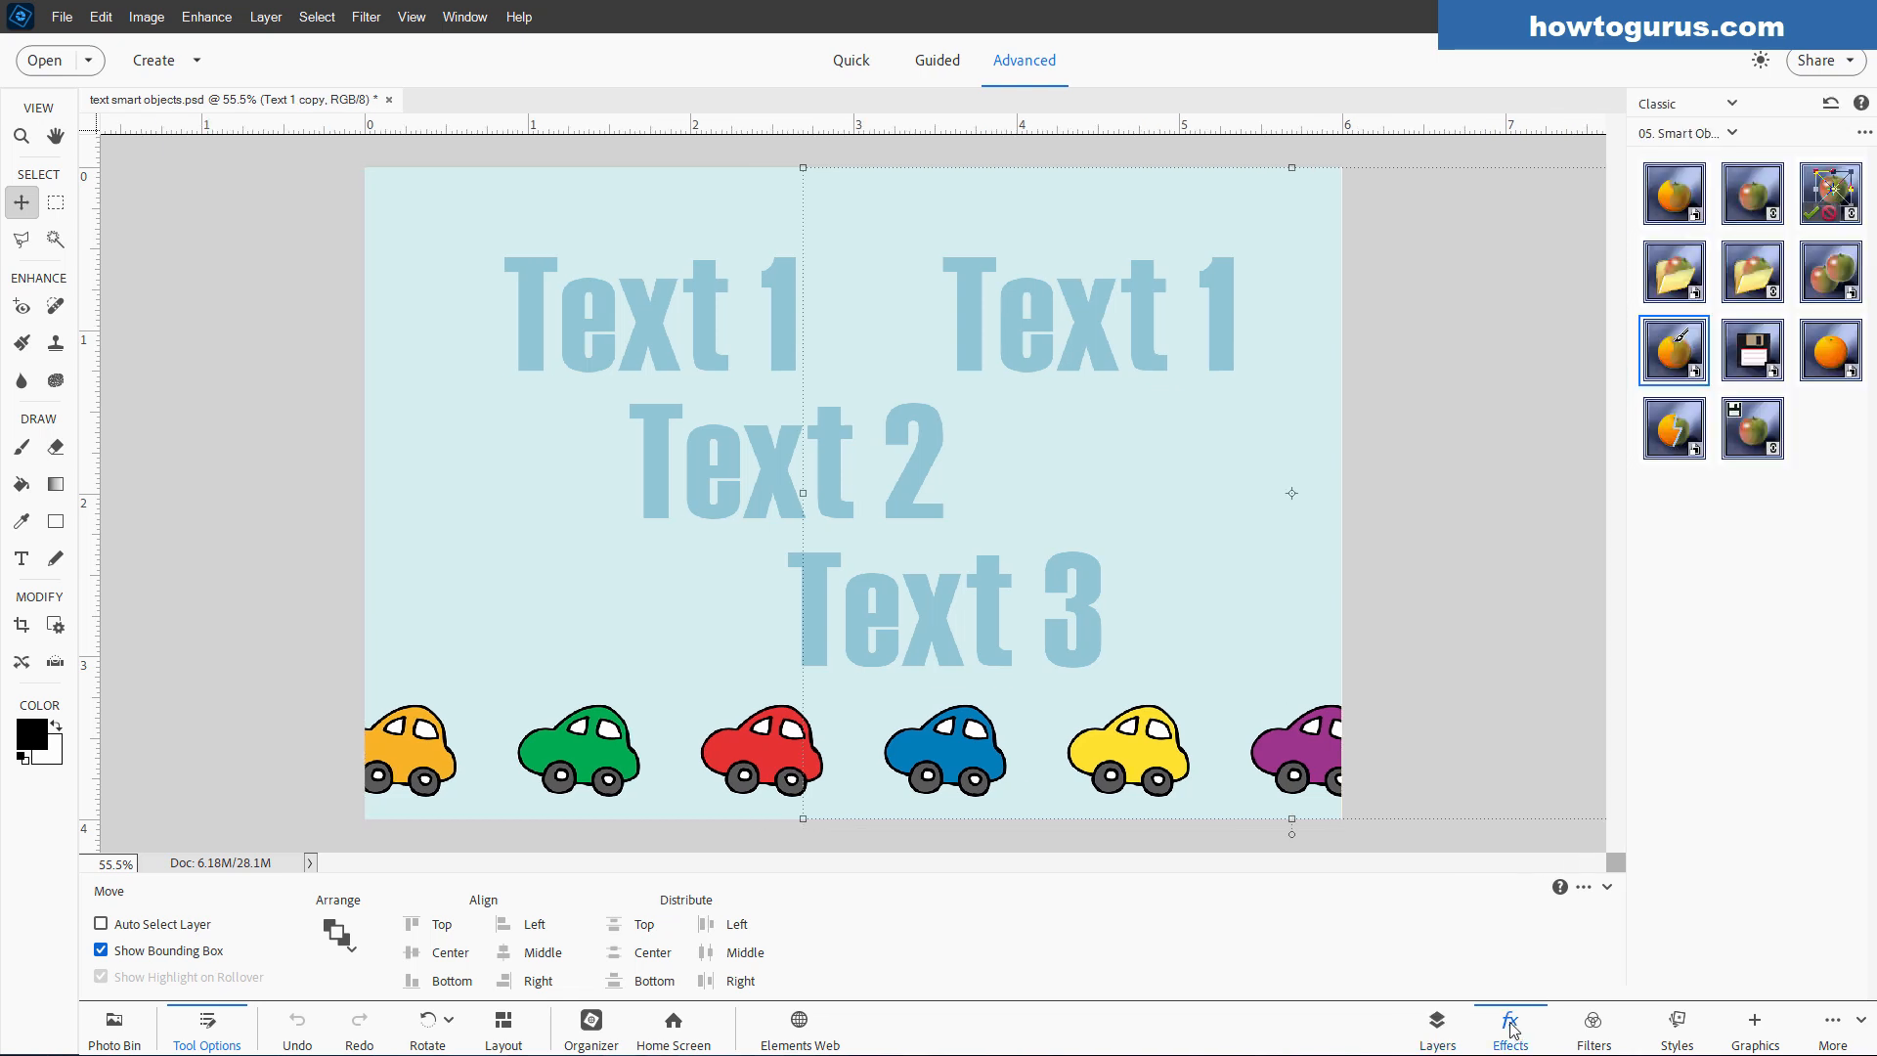
{"action": "double_click", "coordinate": [1761, 202]}
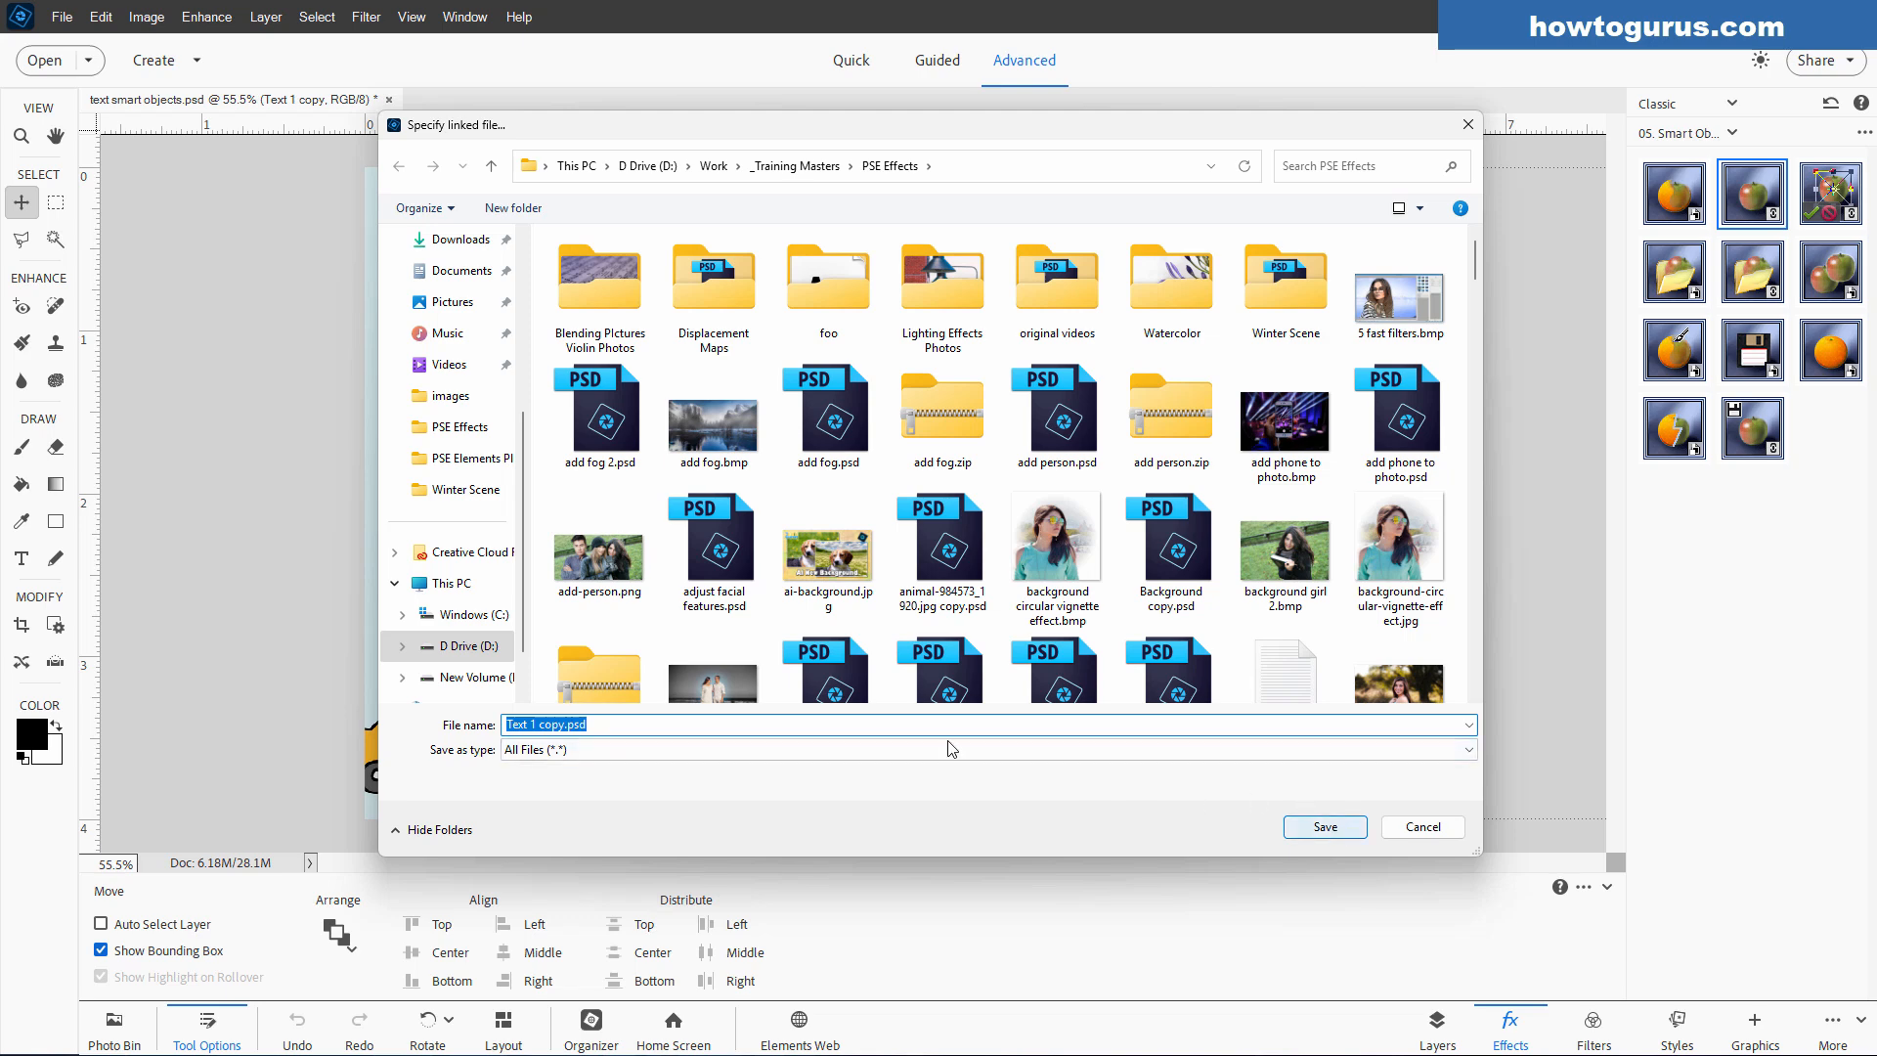
{"action": "left_click", "coordinate": [1322, 825]}
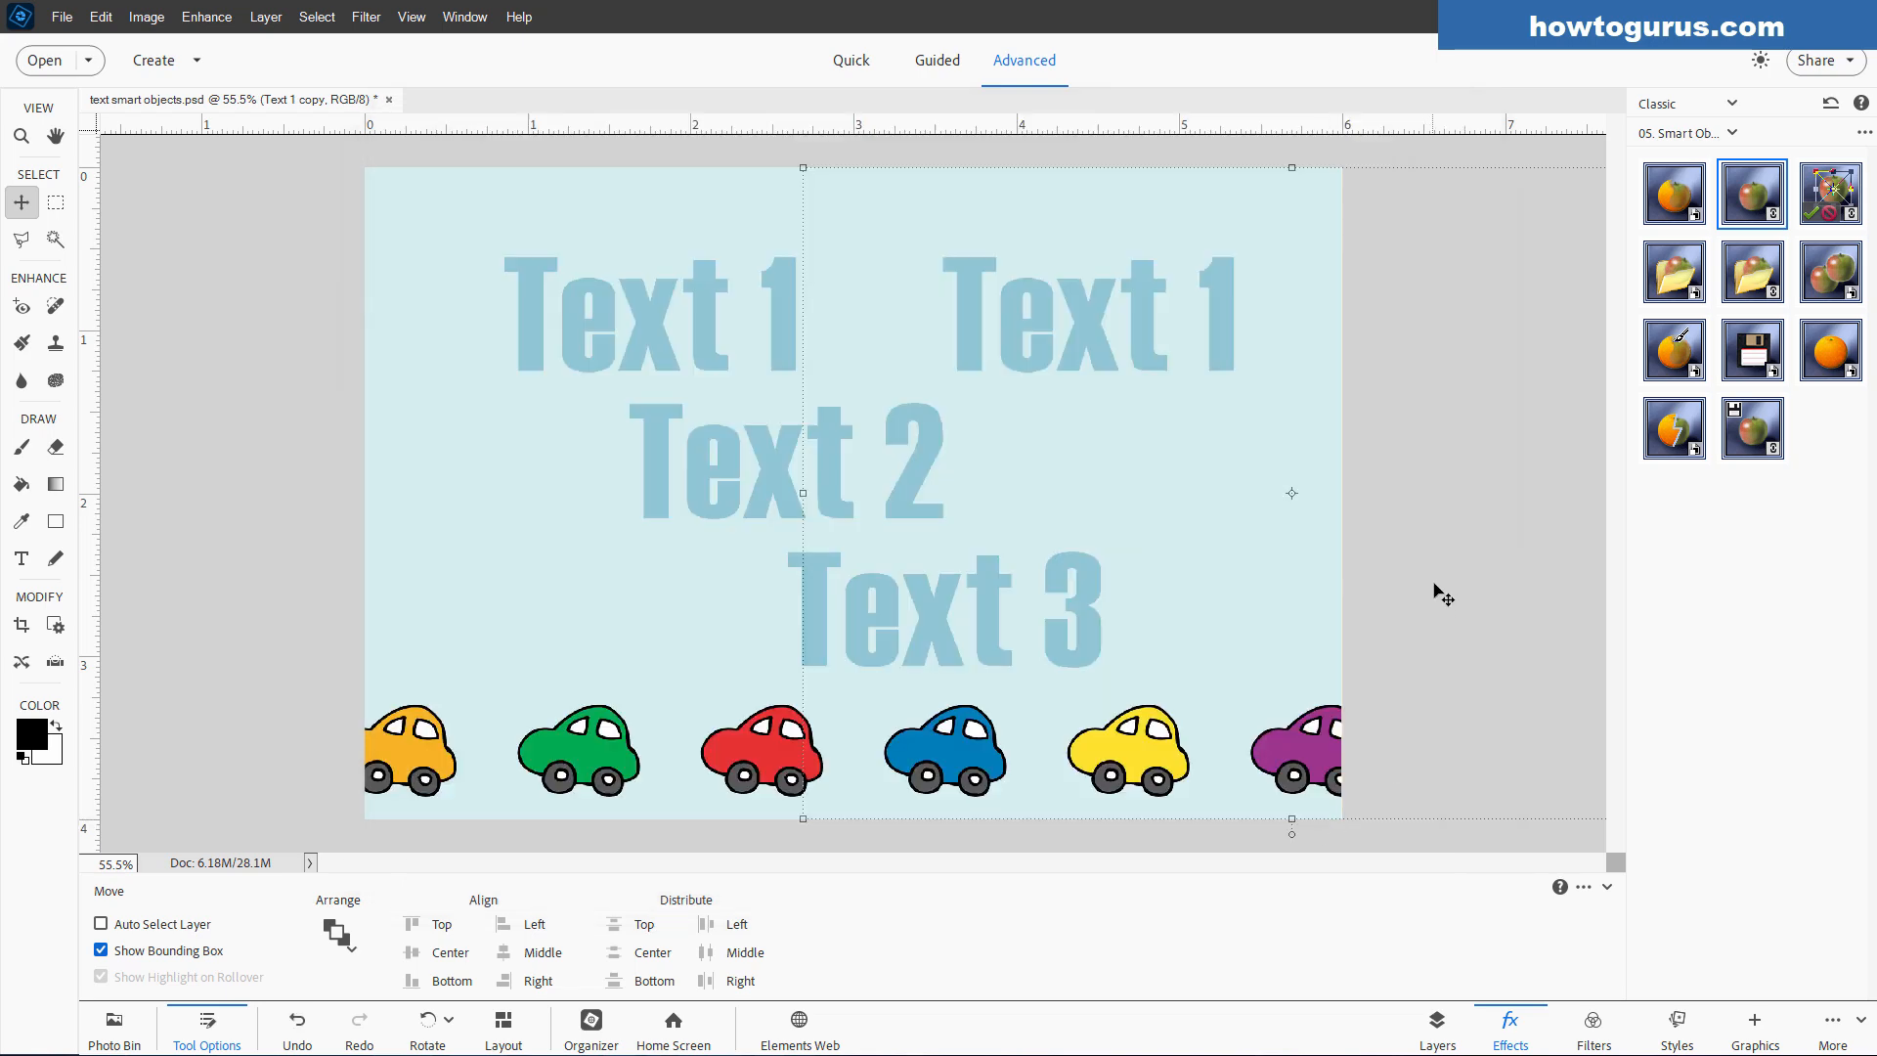
- Open the linked smart object's contents with the Edit Smart Object effect and change its text to "Word 1"
{"action": "double_click", "coordinate": [1679, 347]}
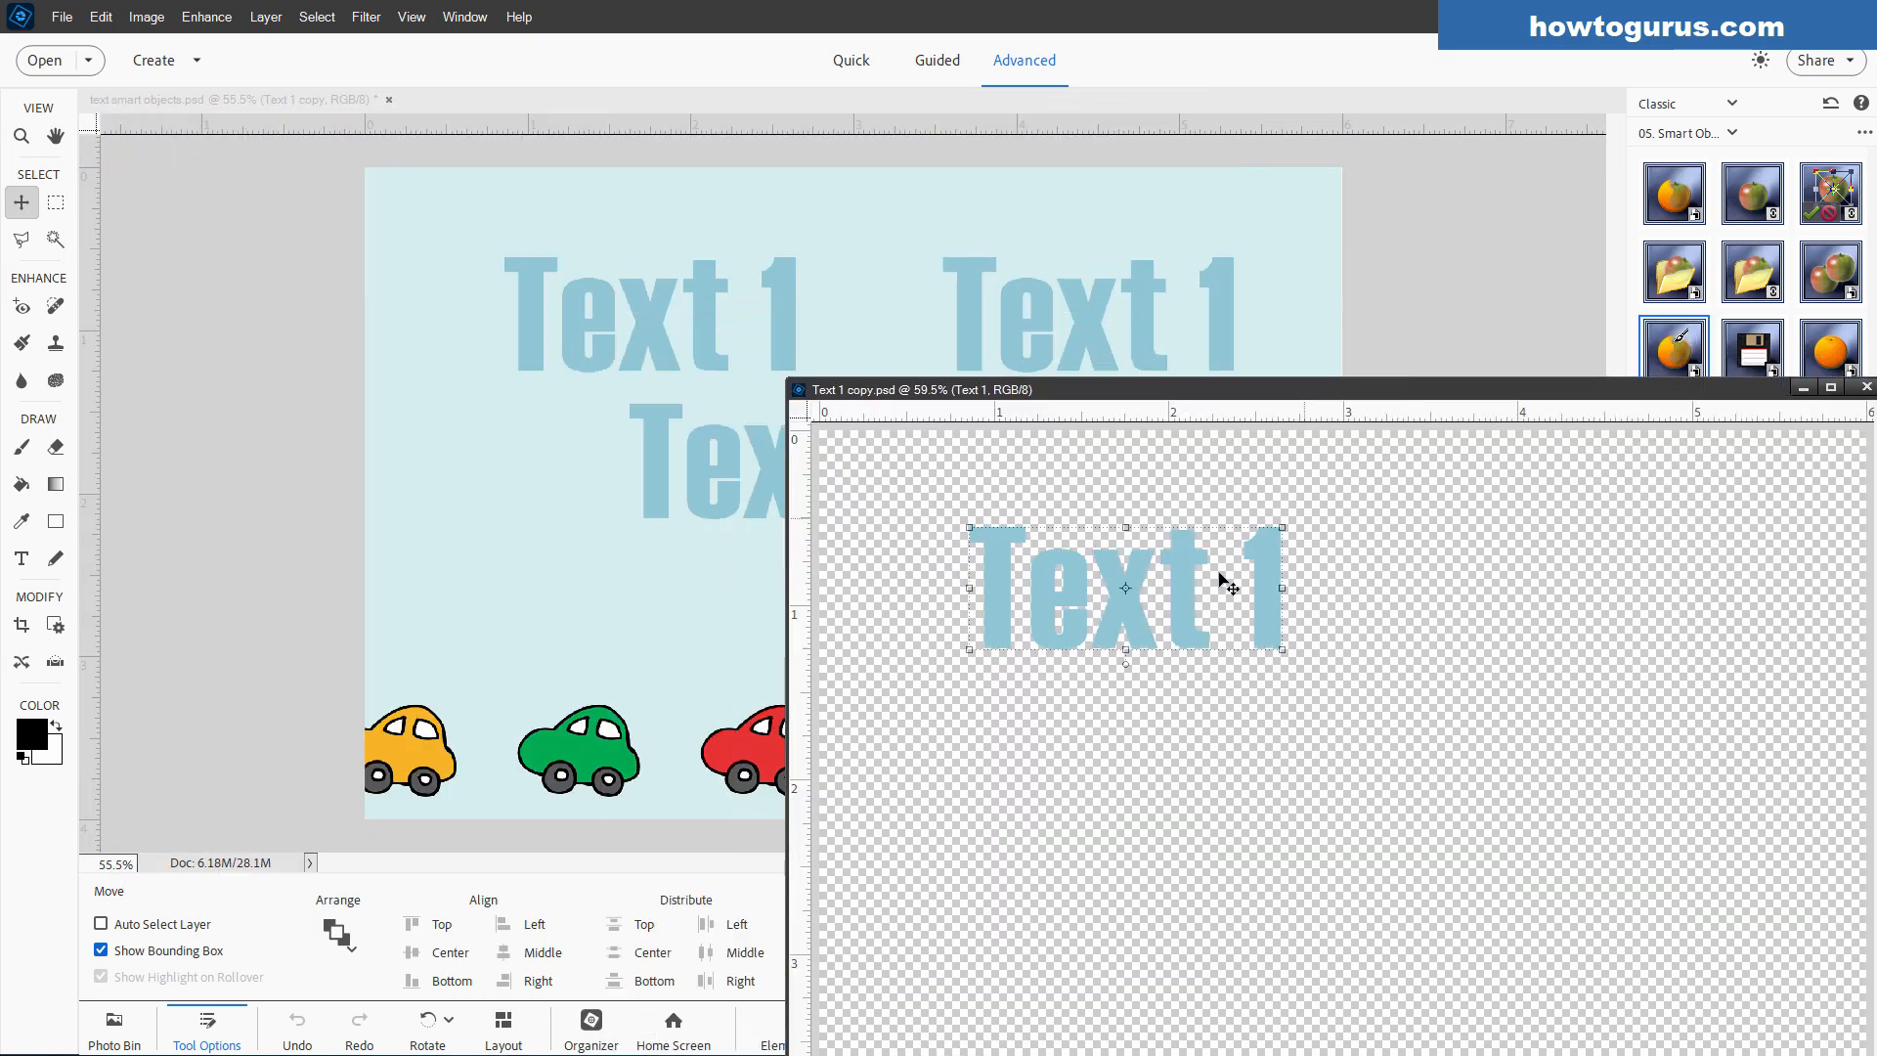
{"action": "left_click_drag", "start_coordinate": [1211, 596], "coordinate": [995, 595]}
{"action": "type", "text": "Word"}
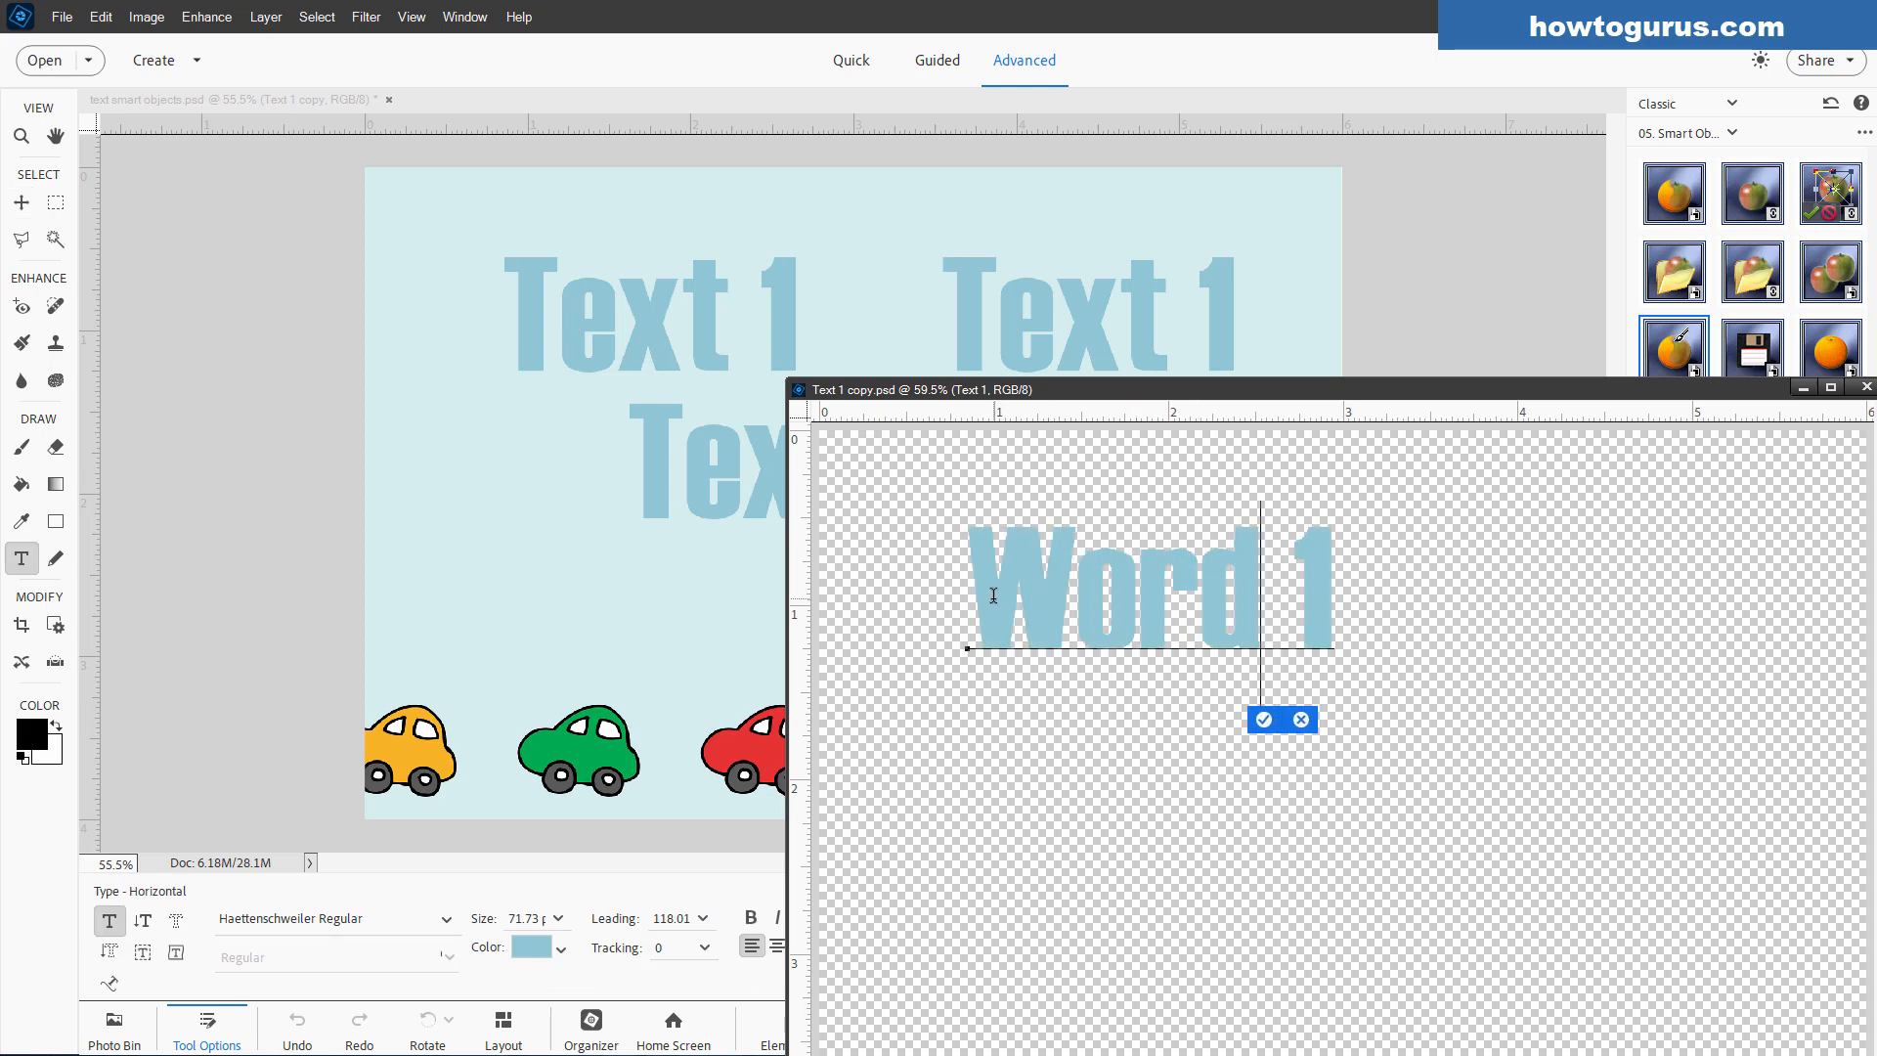
{"action": "key", "text": "ctrl+Return"}
- Save Text 1 copy.psd over the existing linked file and uncover the main document for comparison
{"action": "left_click", "coordinate": [58, 19]}
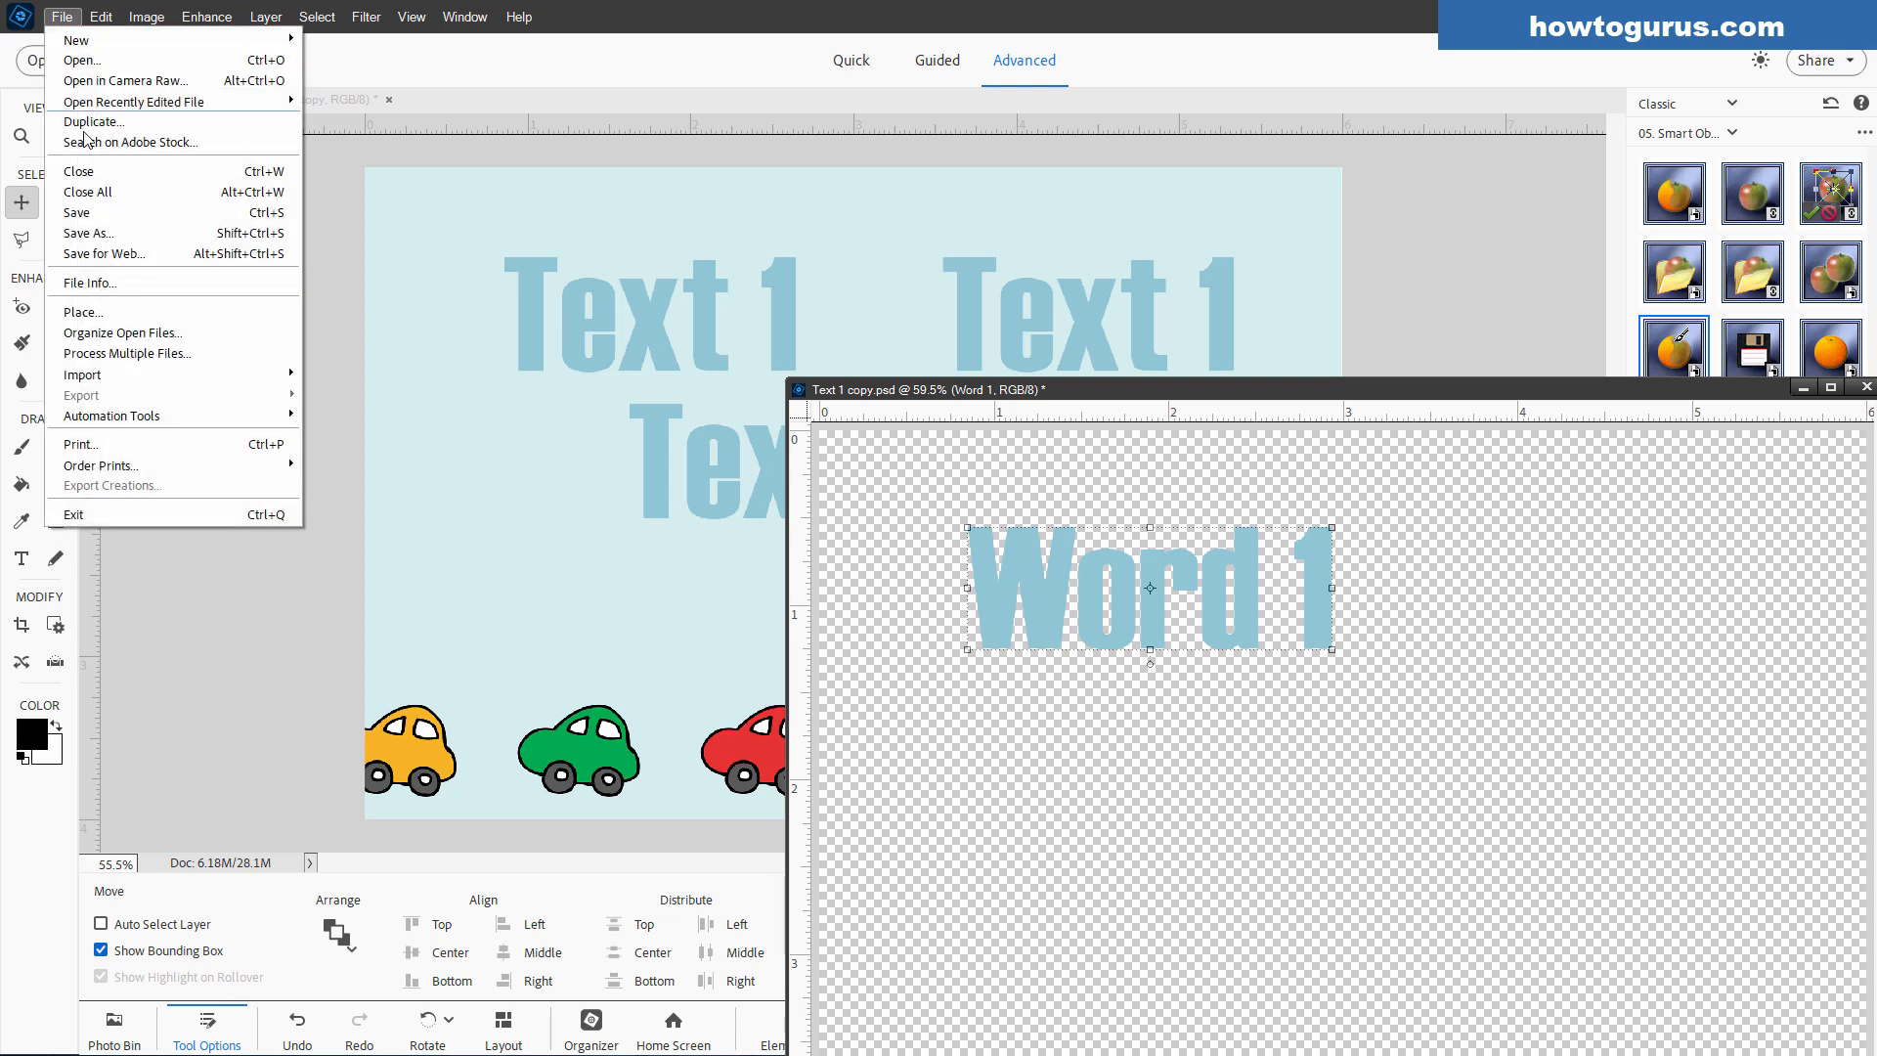
{"action": "left_click", "coordinate": [104, 213]}
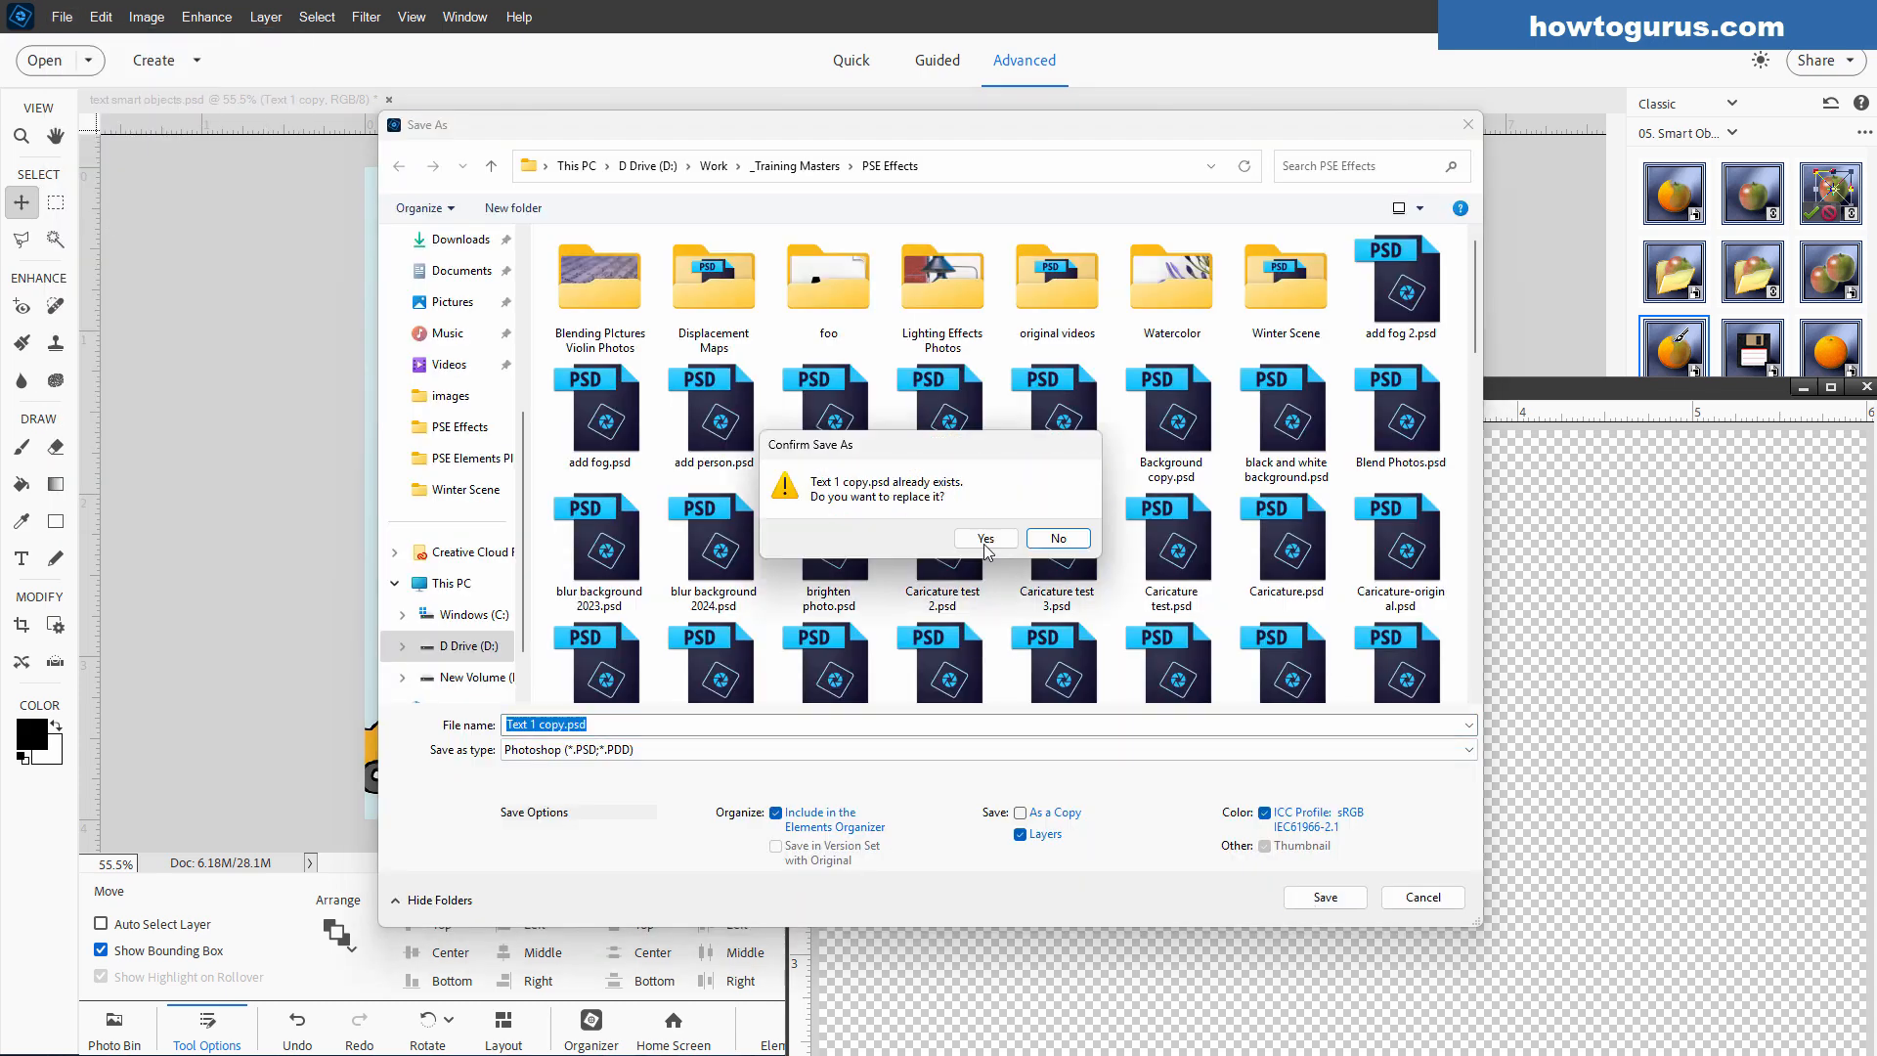
{"action": "left_click", "coordinate": [985, 539]}
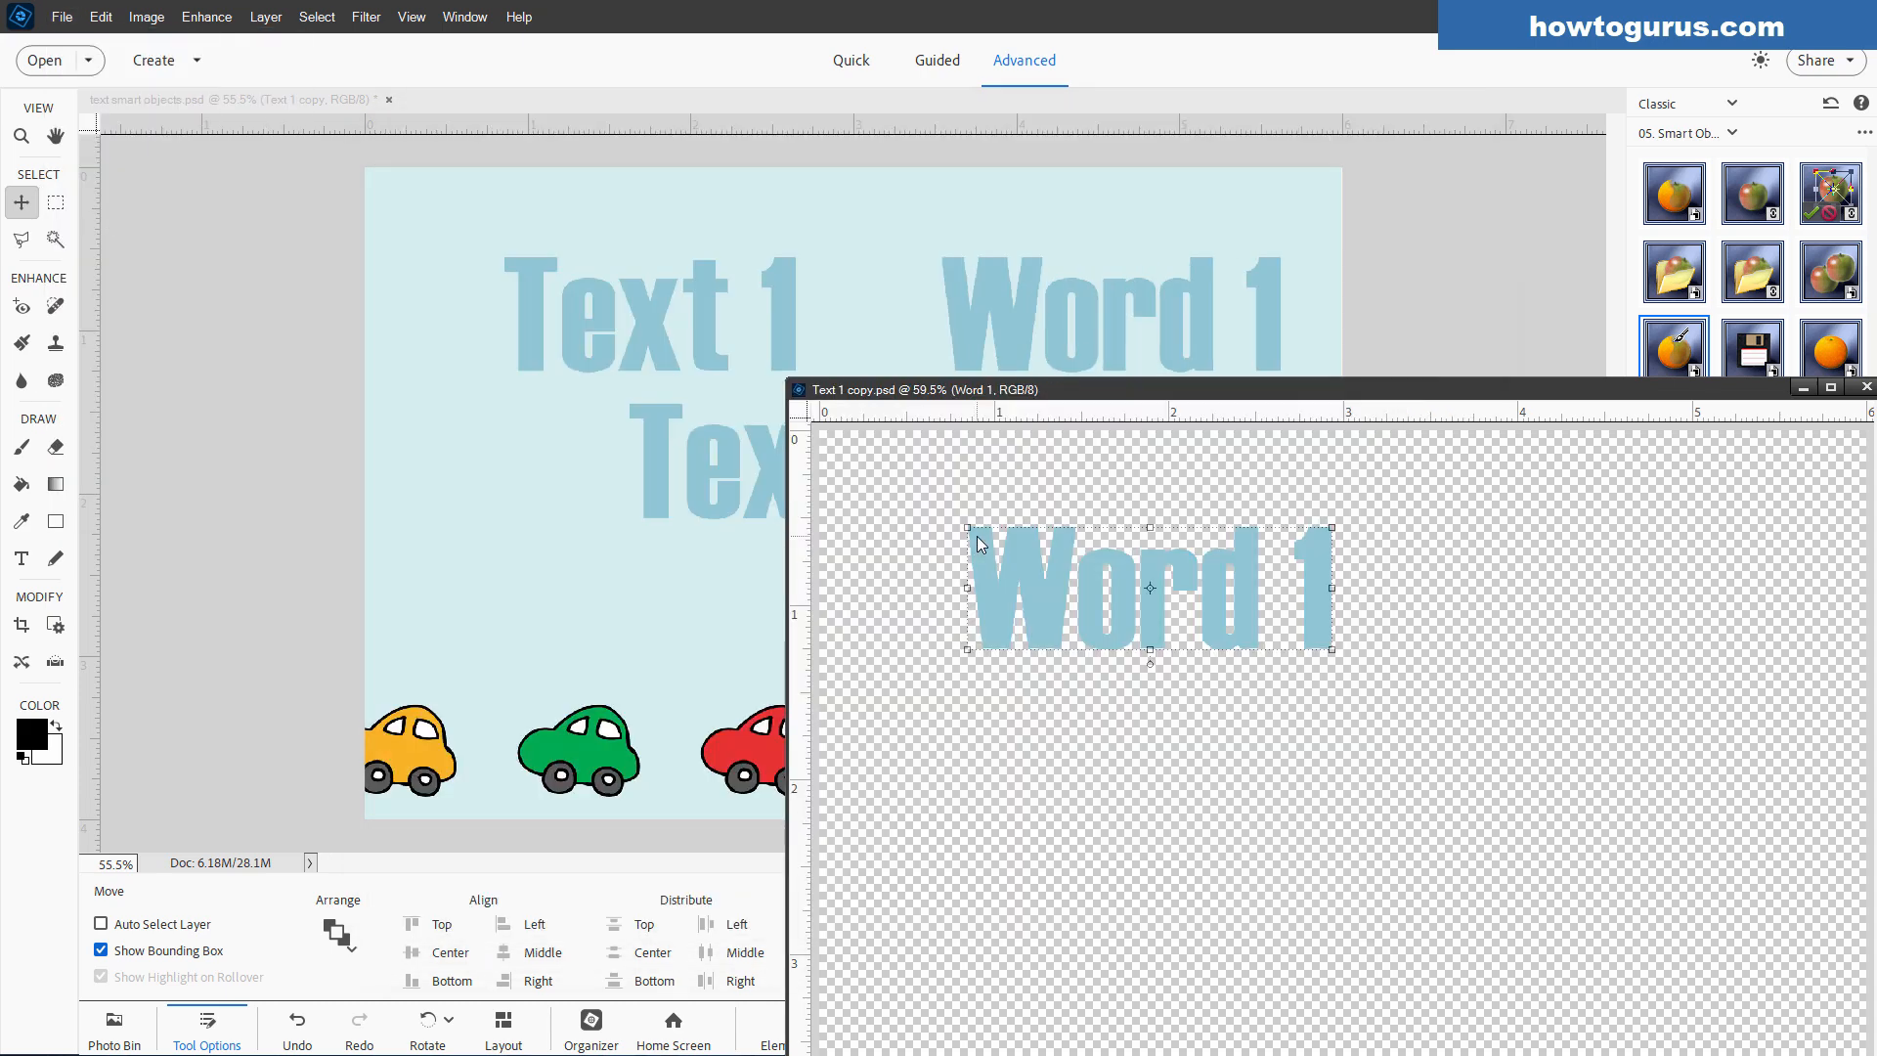
{"action": "left_click_drag", "start_coordinate": [1209, 405], "coordinate": [1138, 512]}
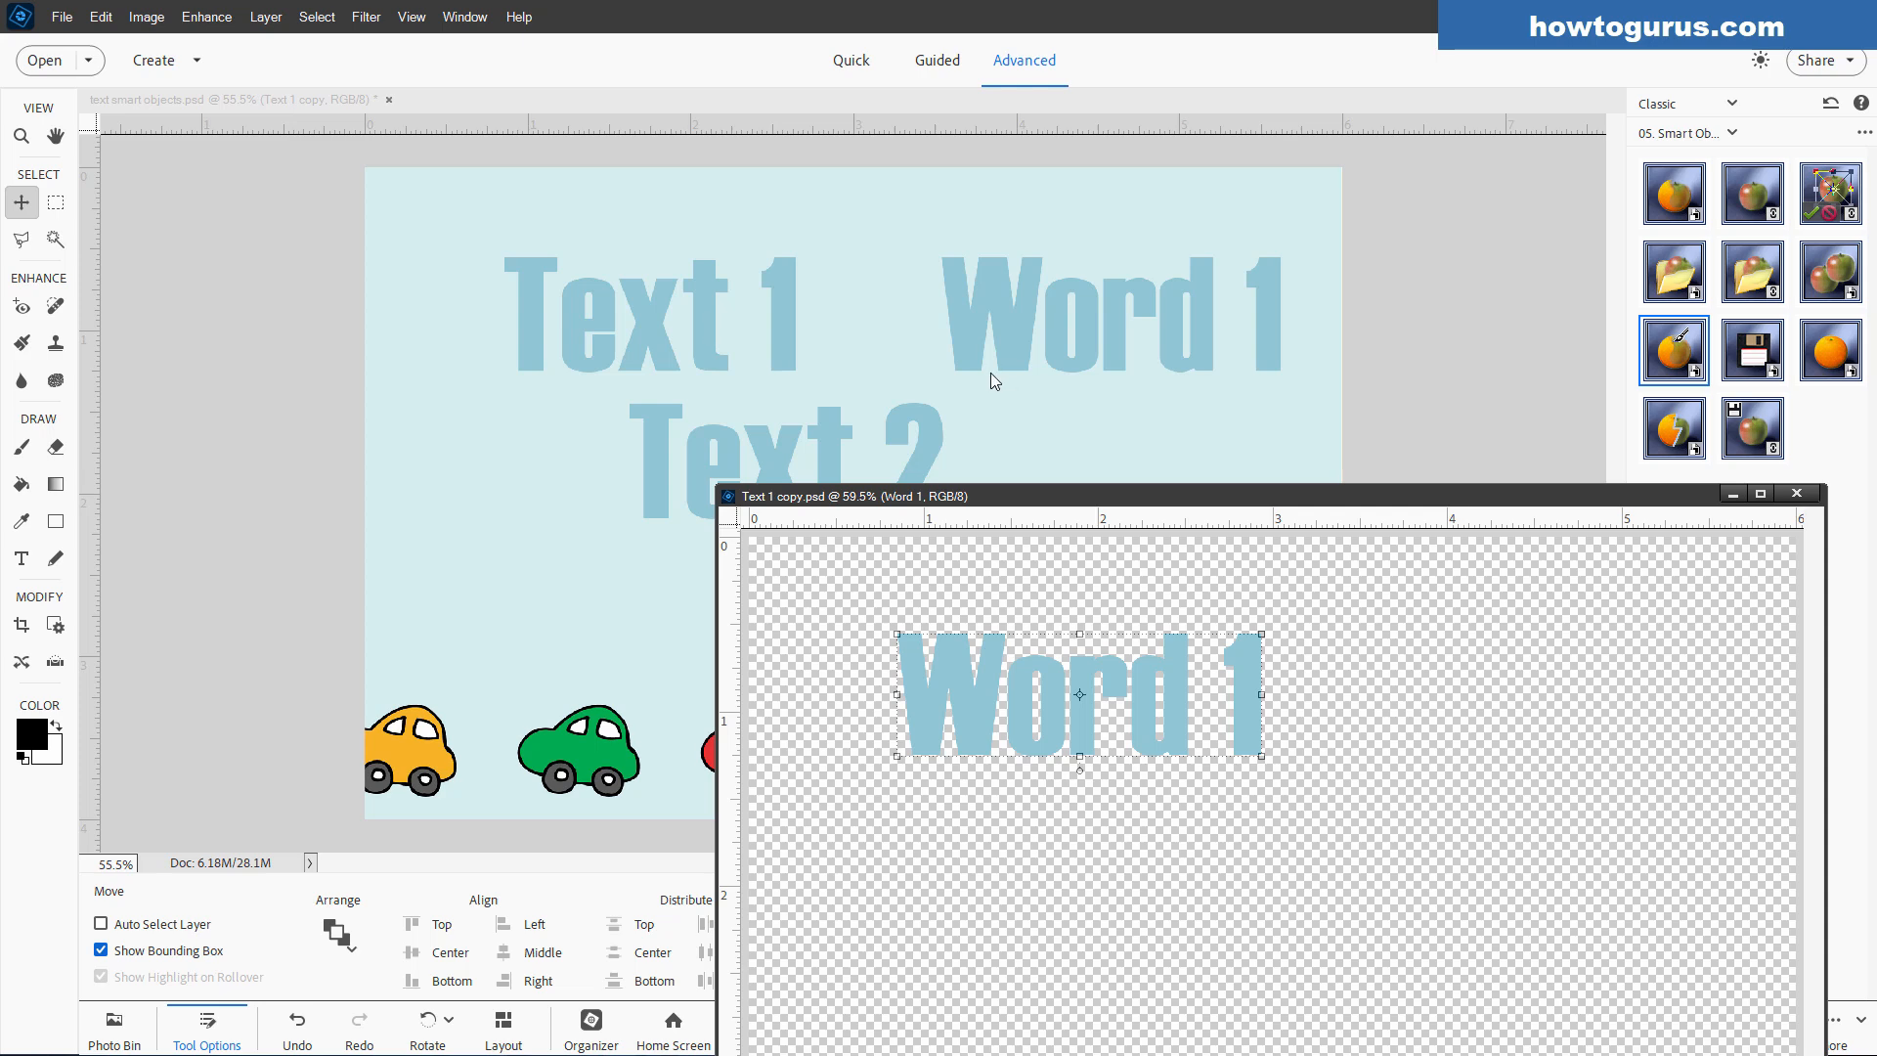
{"action": "left_click_drag", "start_coordinate": [1241, 496], "coordinate": [1065, 482]}
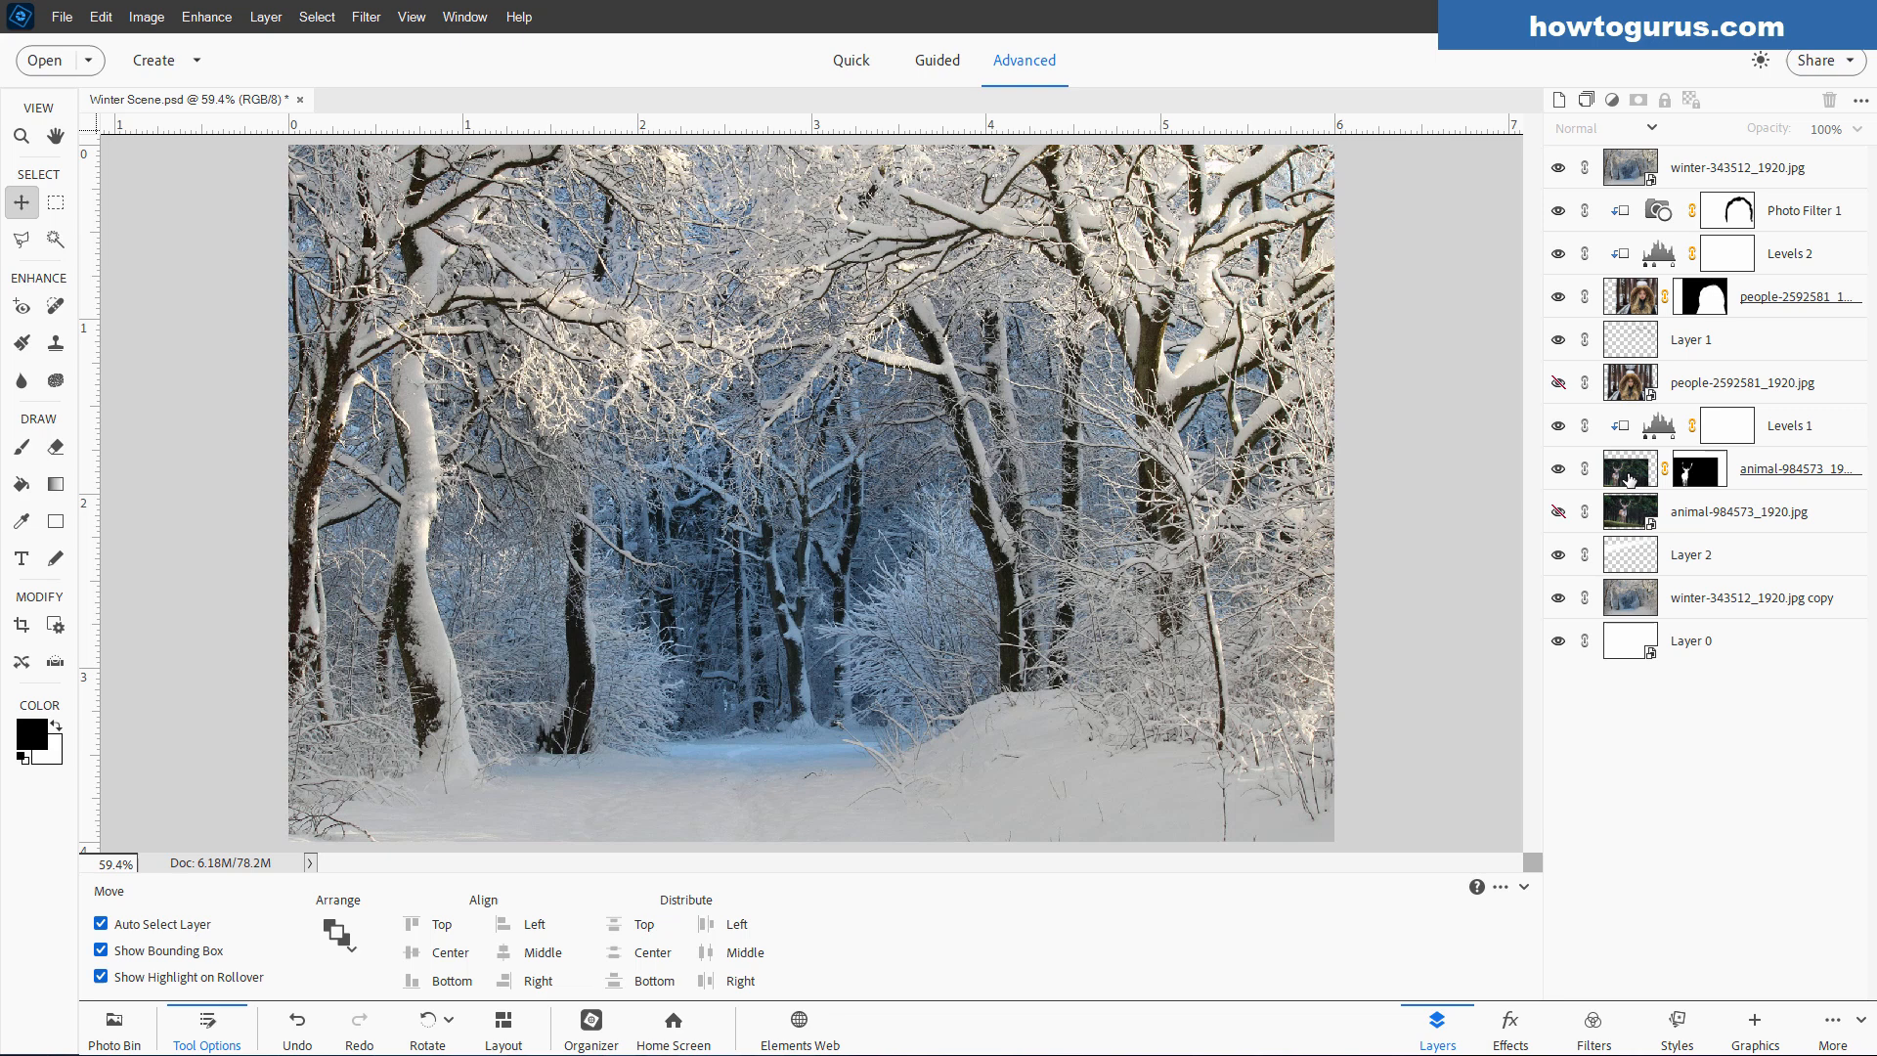
- Convert the masked animal-984573_1920.jpg copy layer to a linked smart object stored as animal-984573_1920.jpg copy.psd in the PSE Effects folder
{"action": "left_click", "coordinate": [1625, 476]}
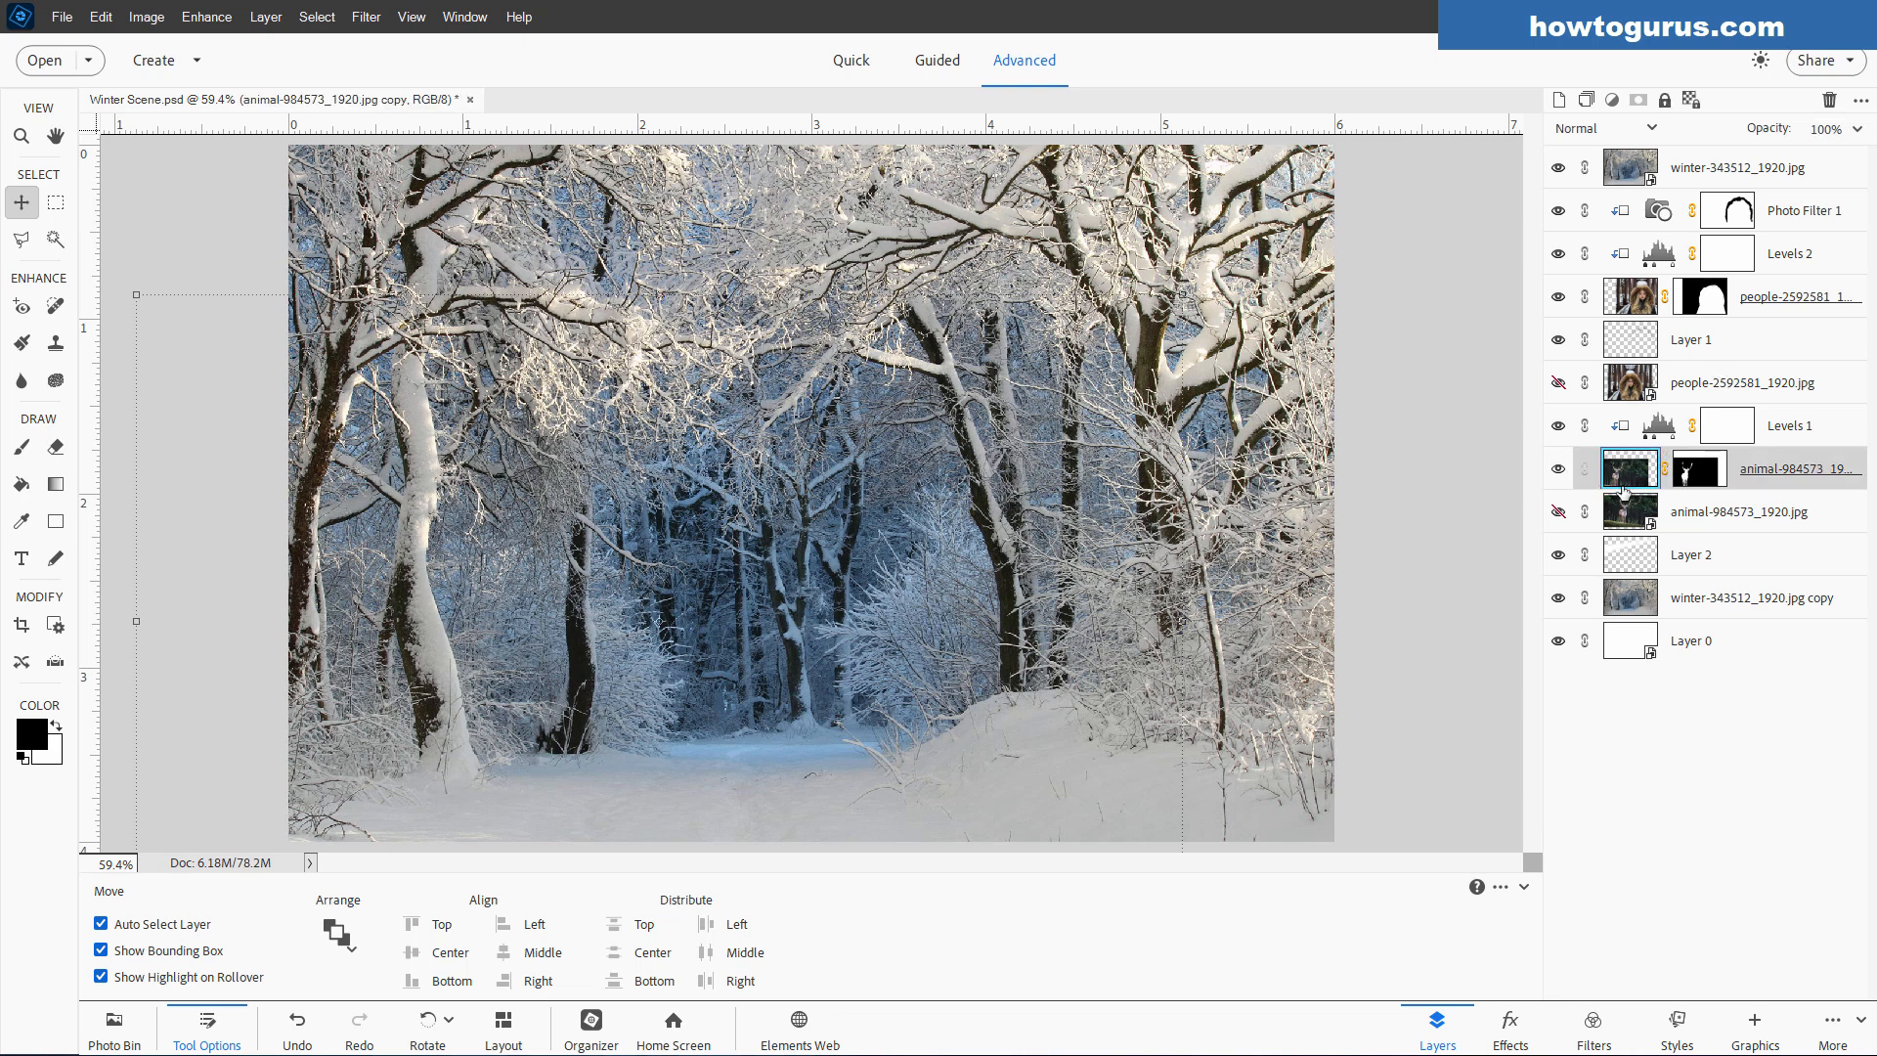
{"action": "left_click", "coordinate": [1515, 1035]}
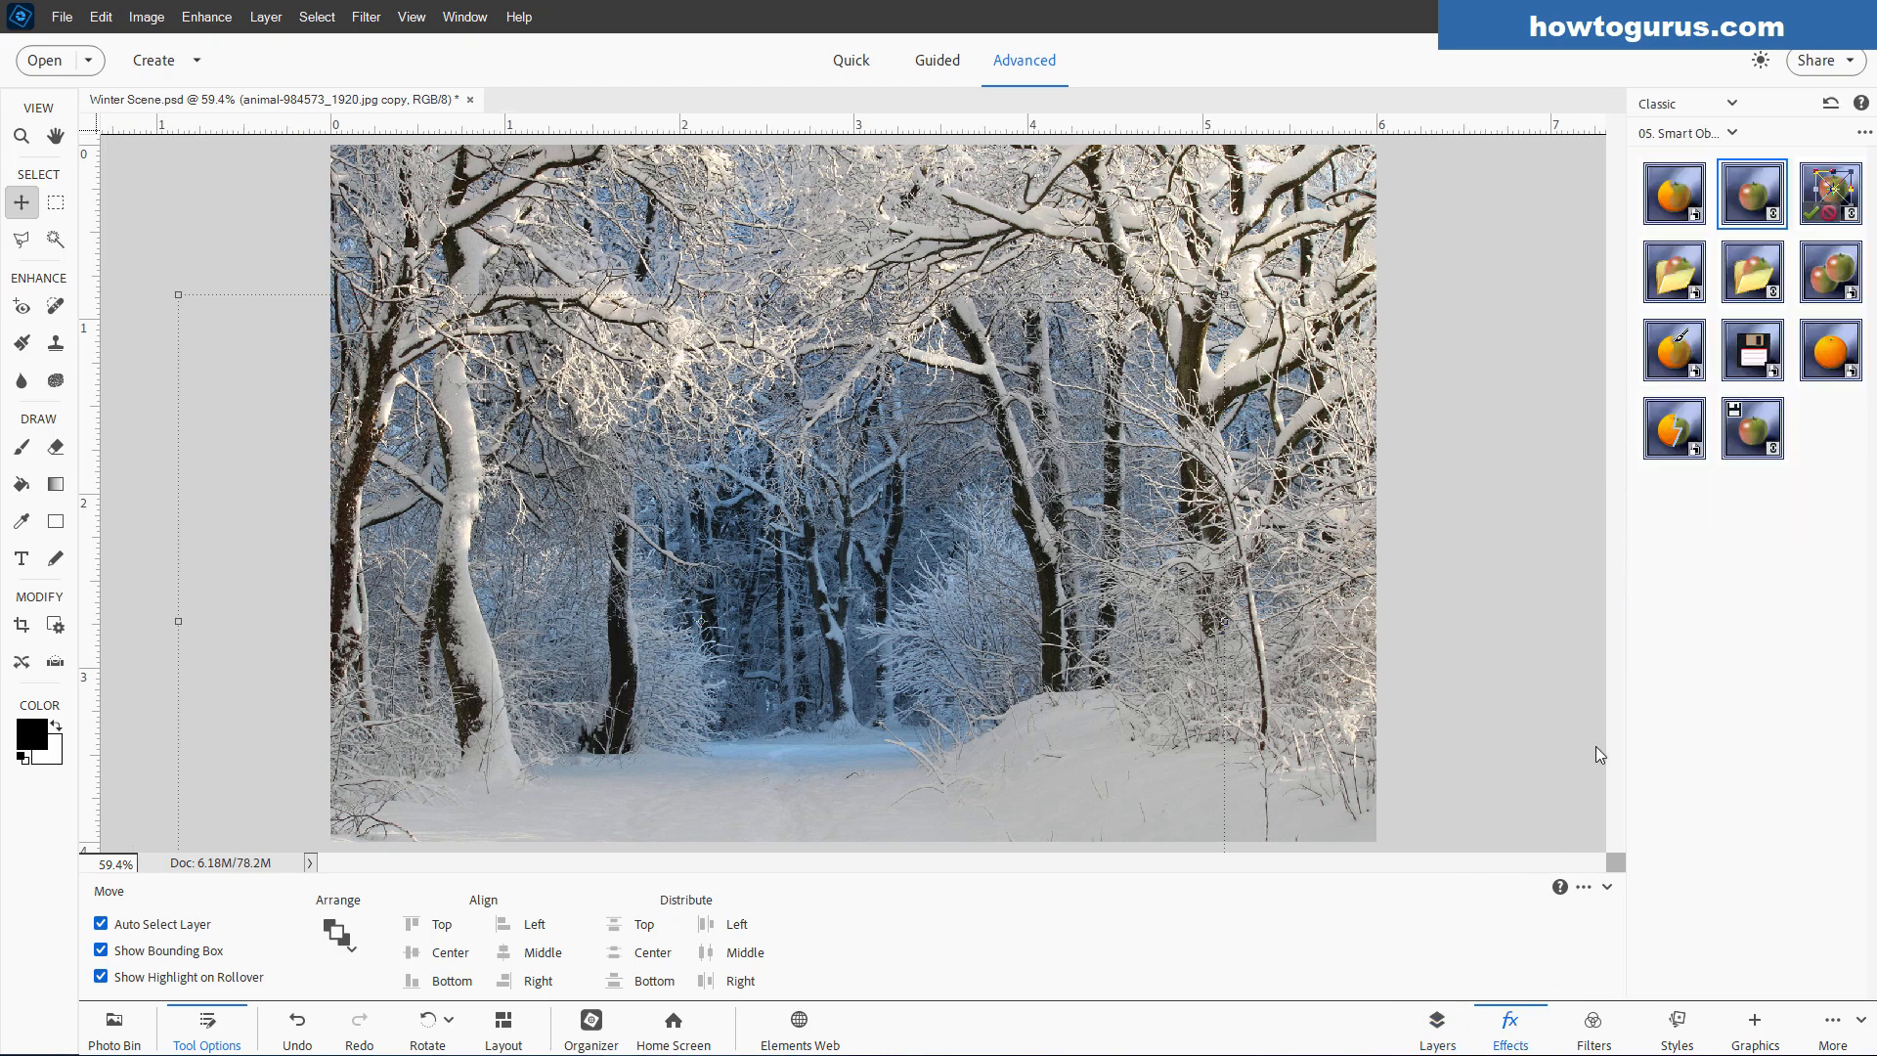
{"action": "double_click", "coordinate": [1743, 215]}
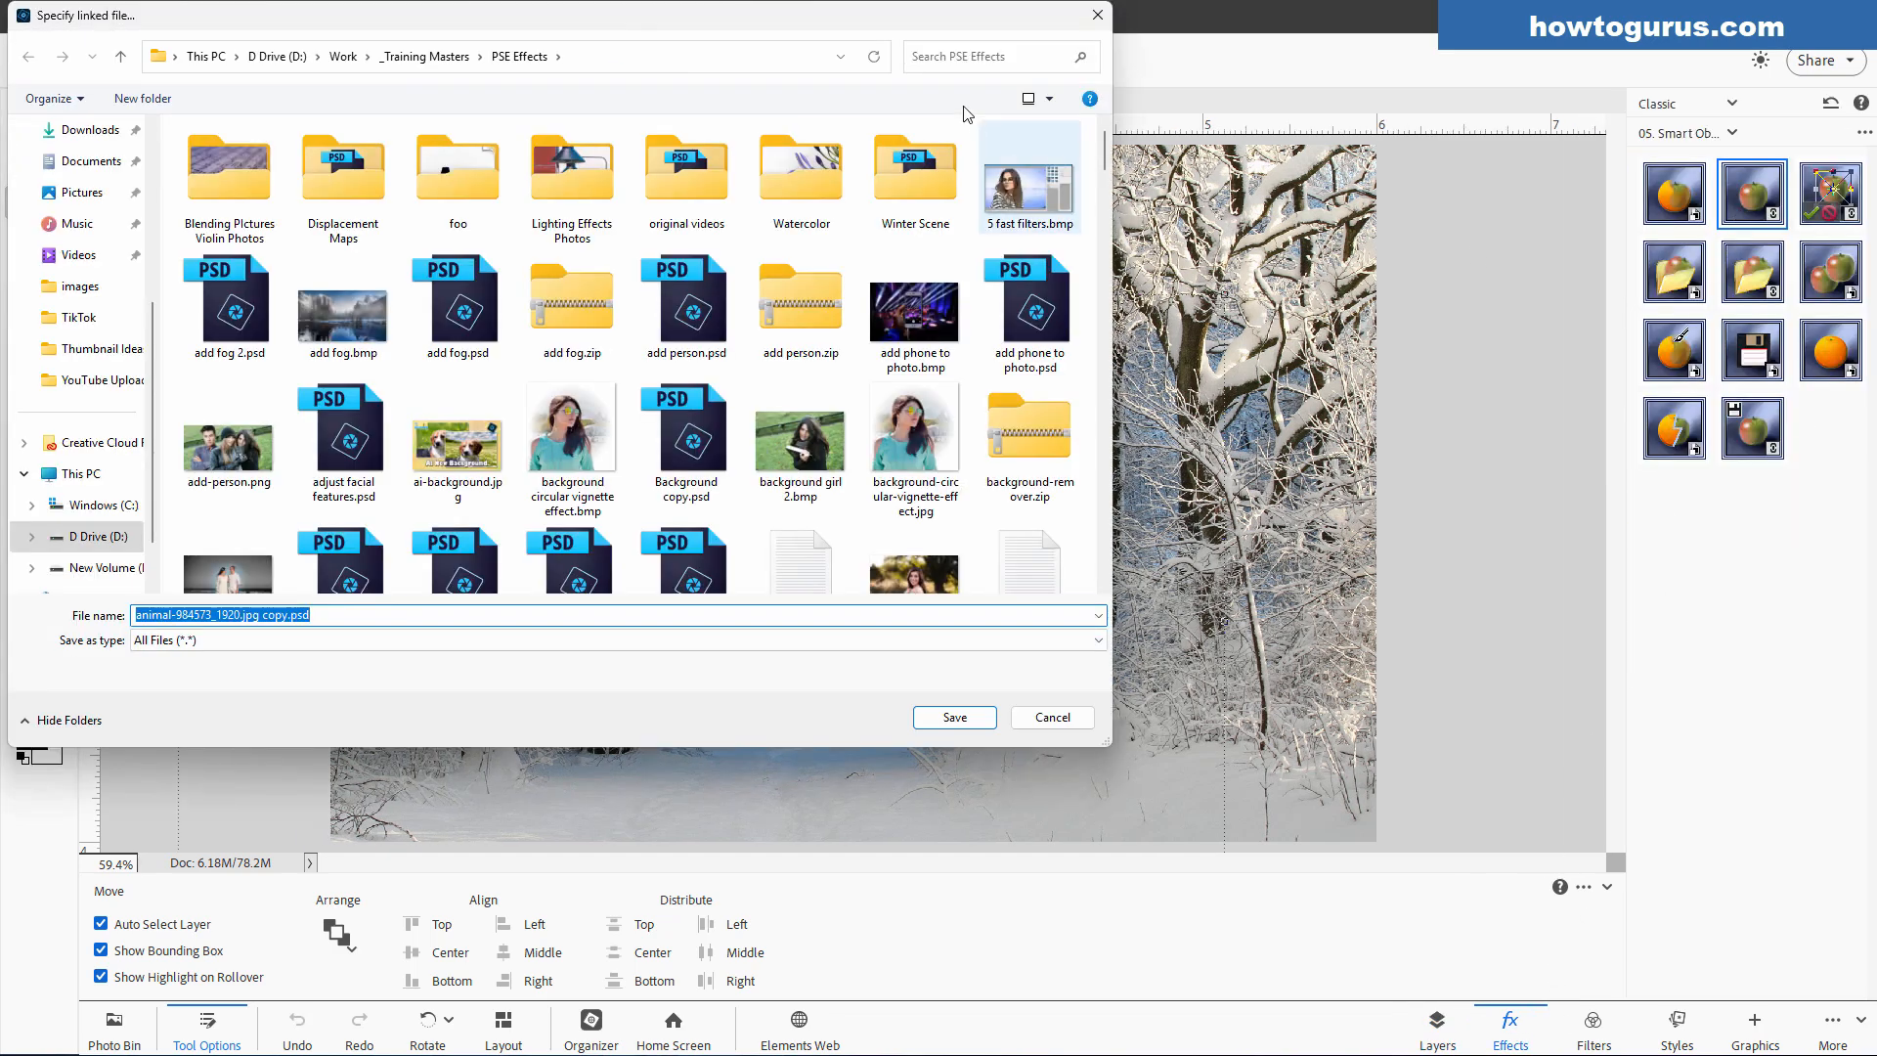
{"action": "left_click_drag", "start_coordinate": [870, 27], "coordinate": [1243, 135]}
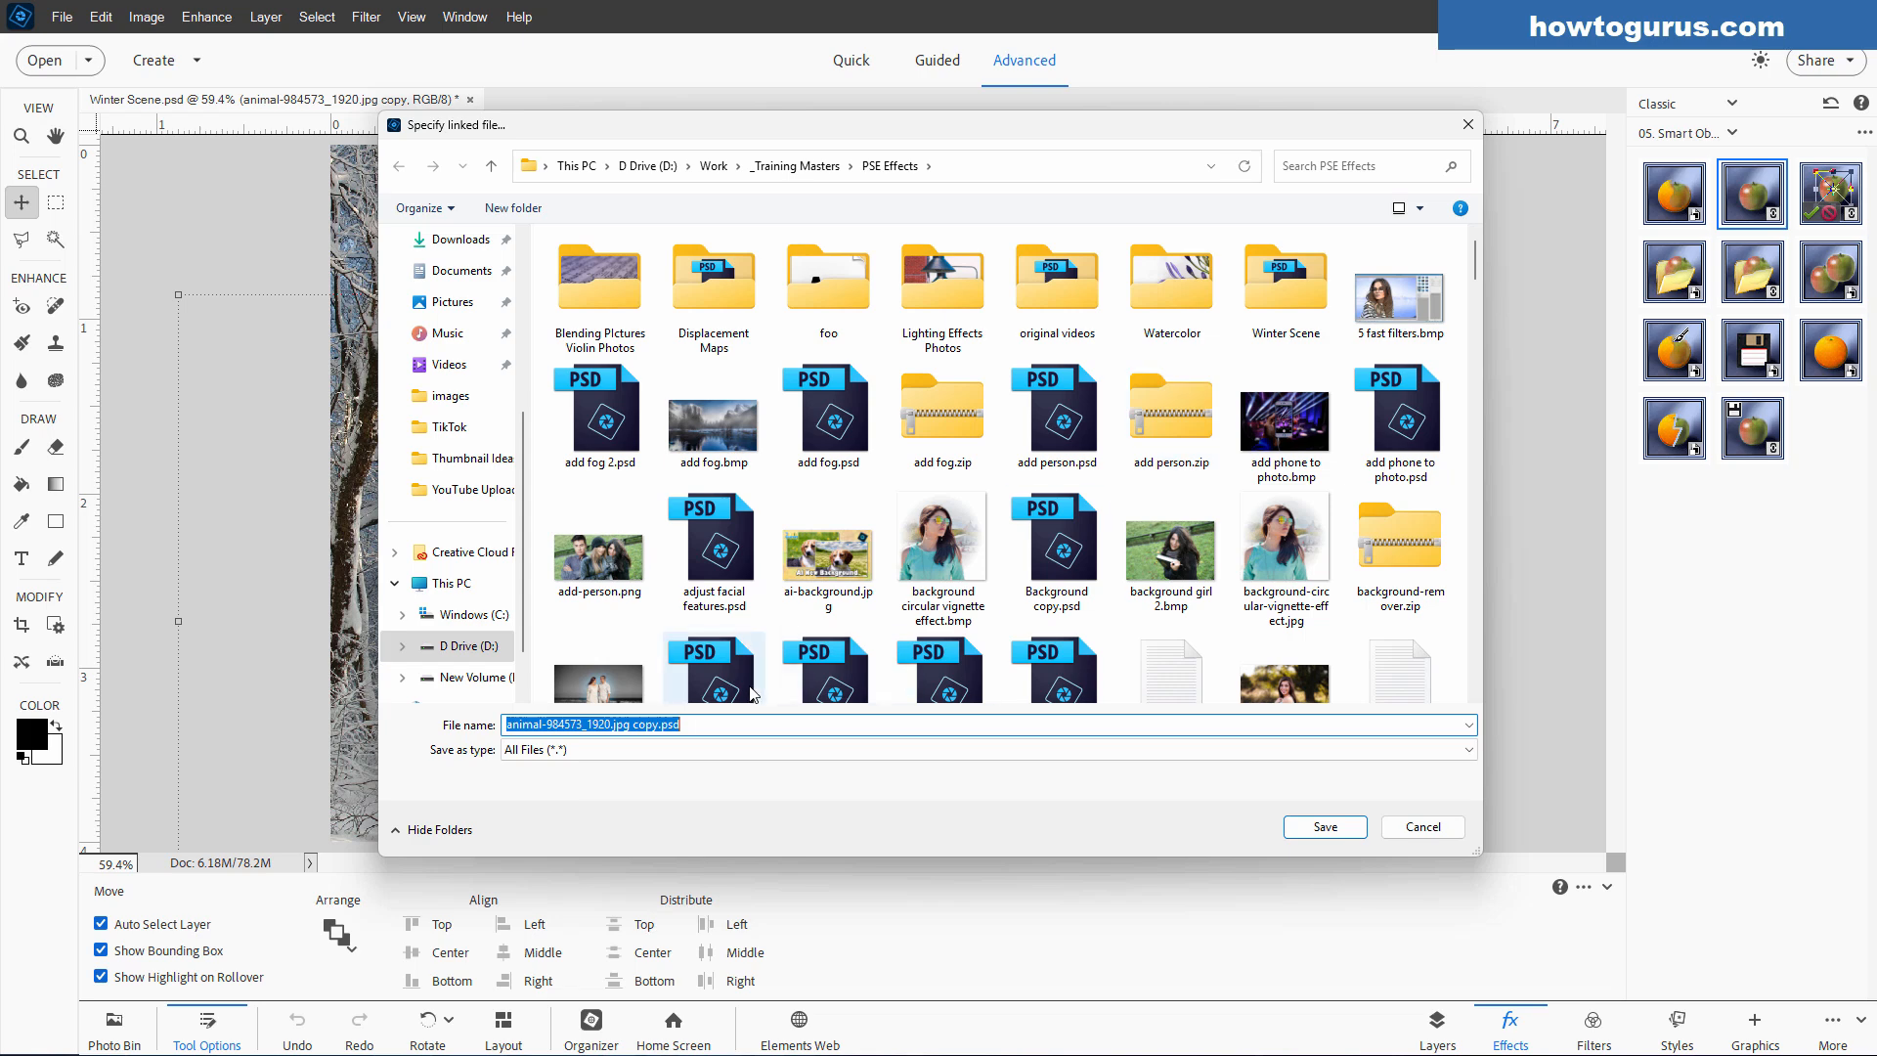
{"action": "left_click_drag", "start_coordinate": [630, 732], "coordinate": [497, 732]}
{"action": "double_click", "coordinate": [648, 724]}
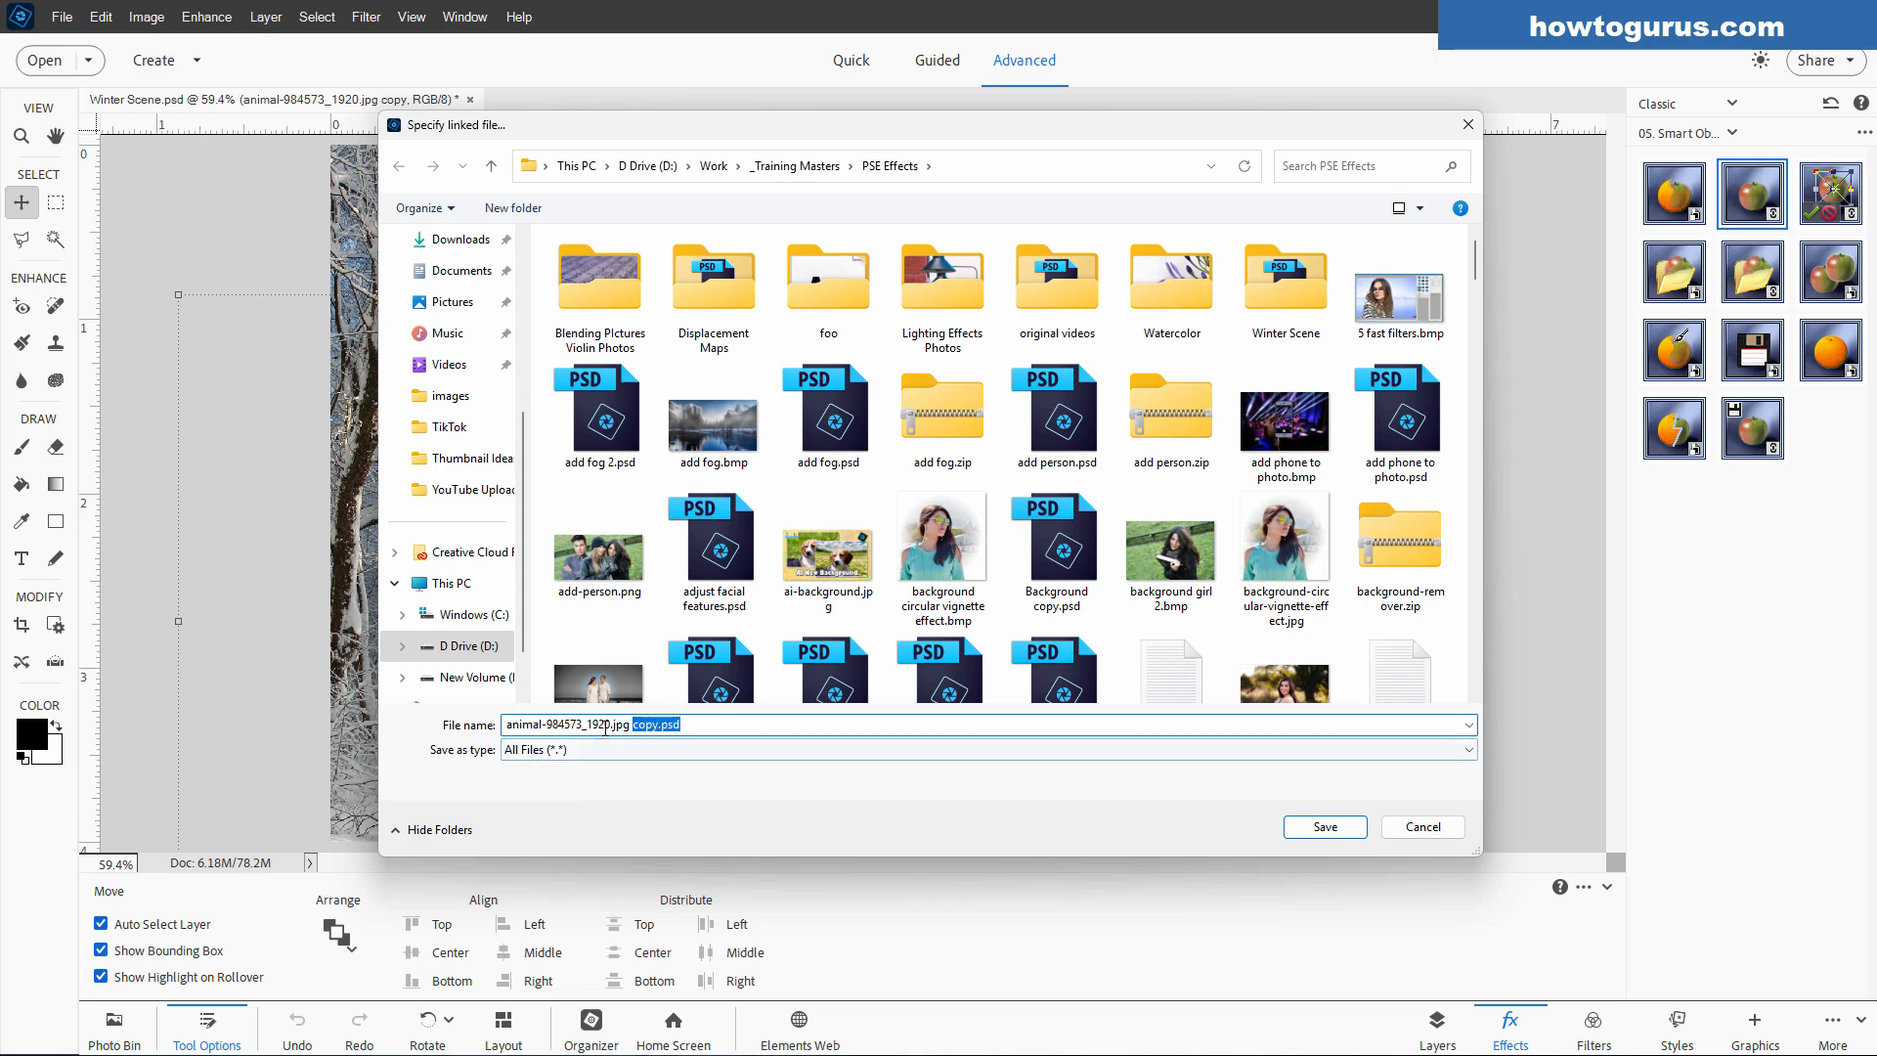
{"action": "left_click", "coordinate": [659, 726]}
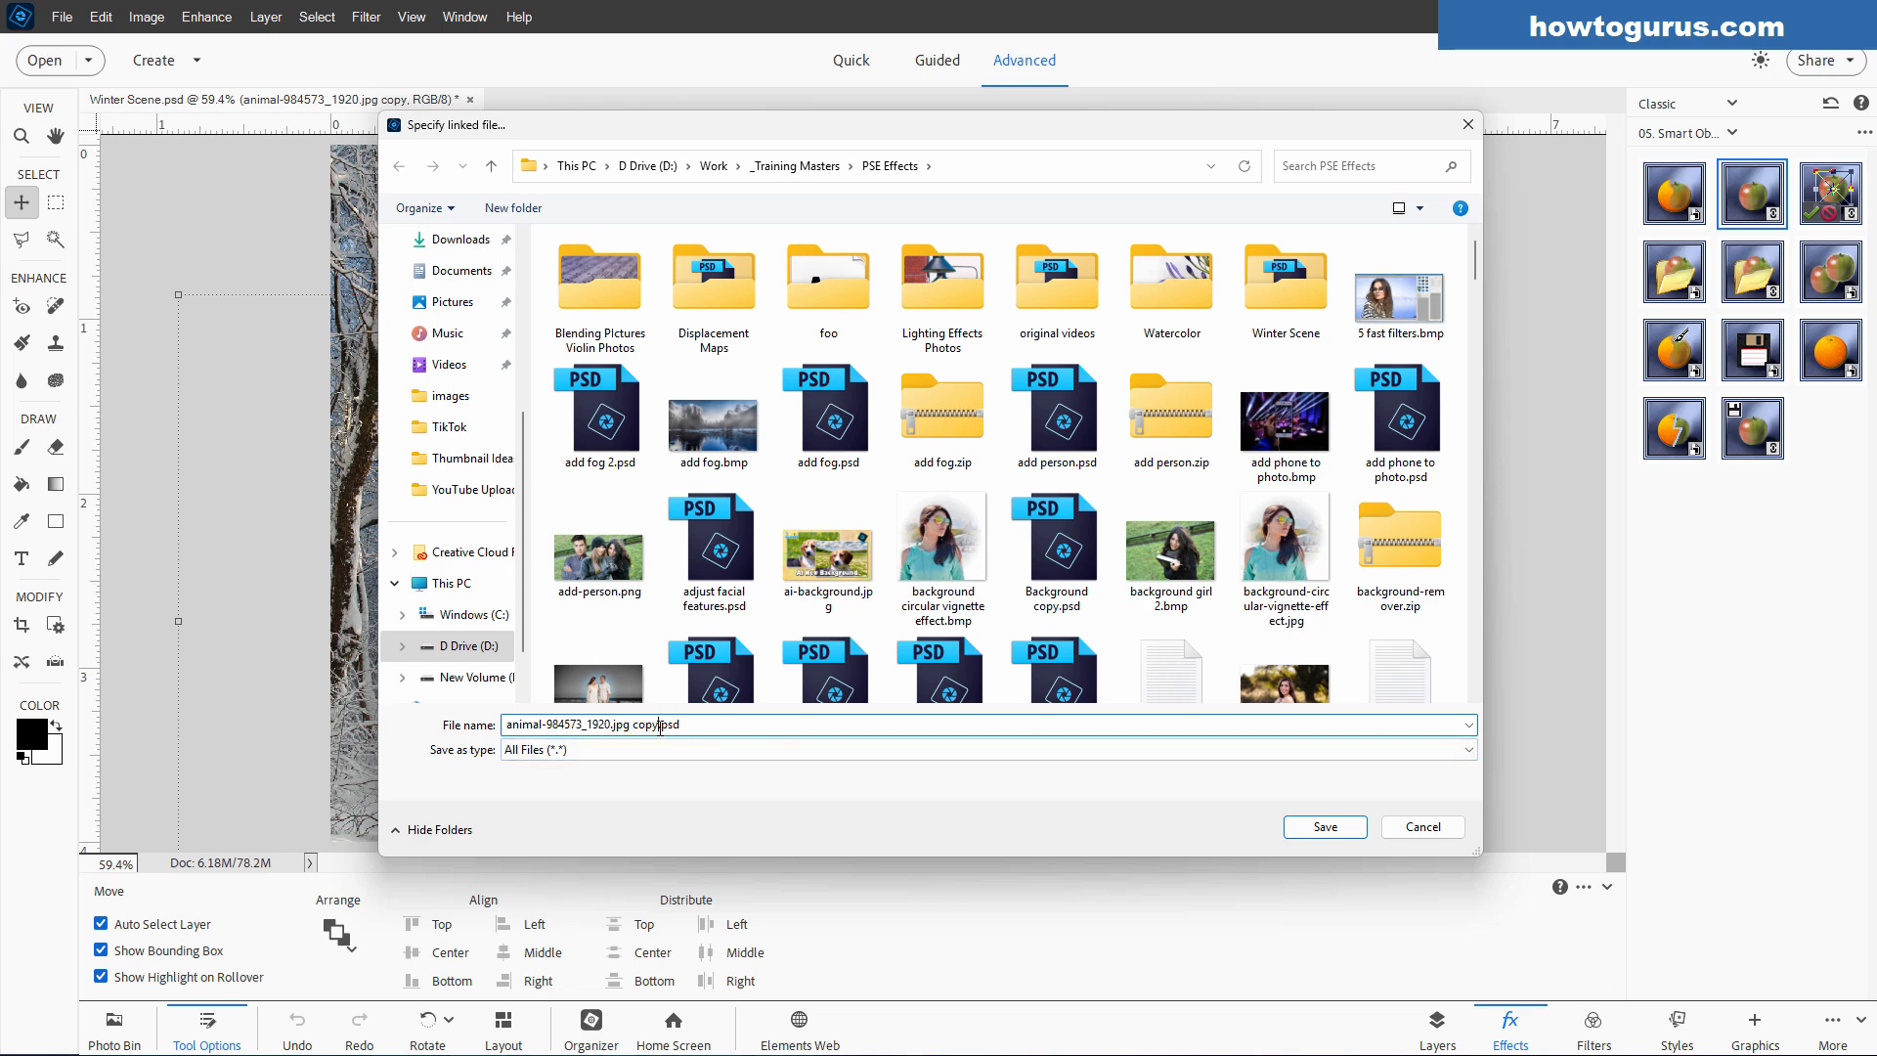
{"action": "left_click_drag", "start_coordinate": [642, 728], "coordinate": [505, 727]}
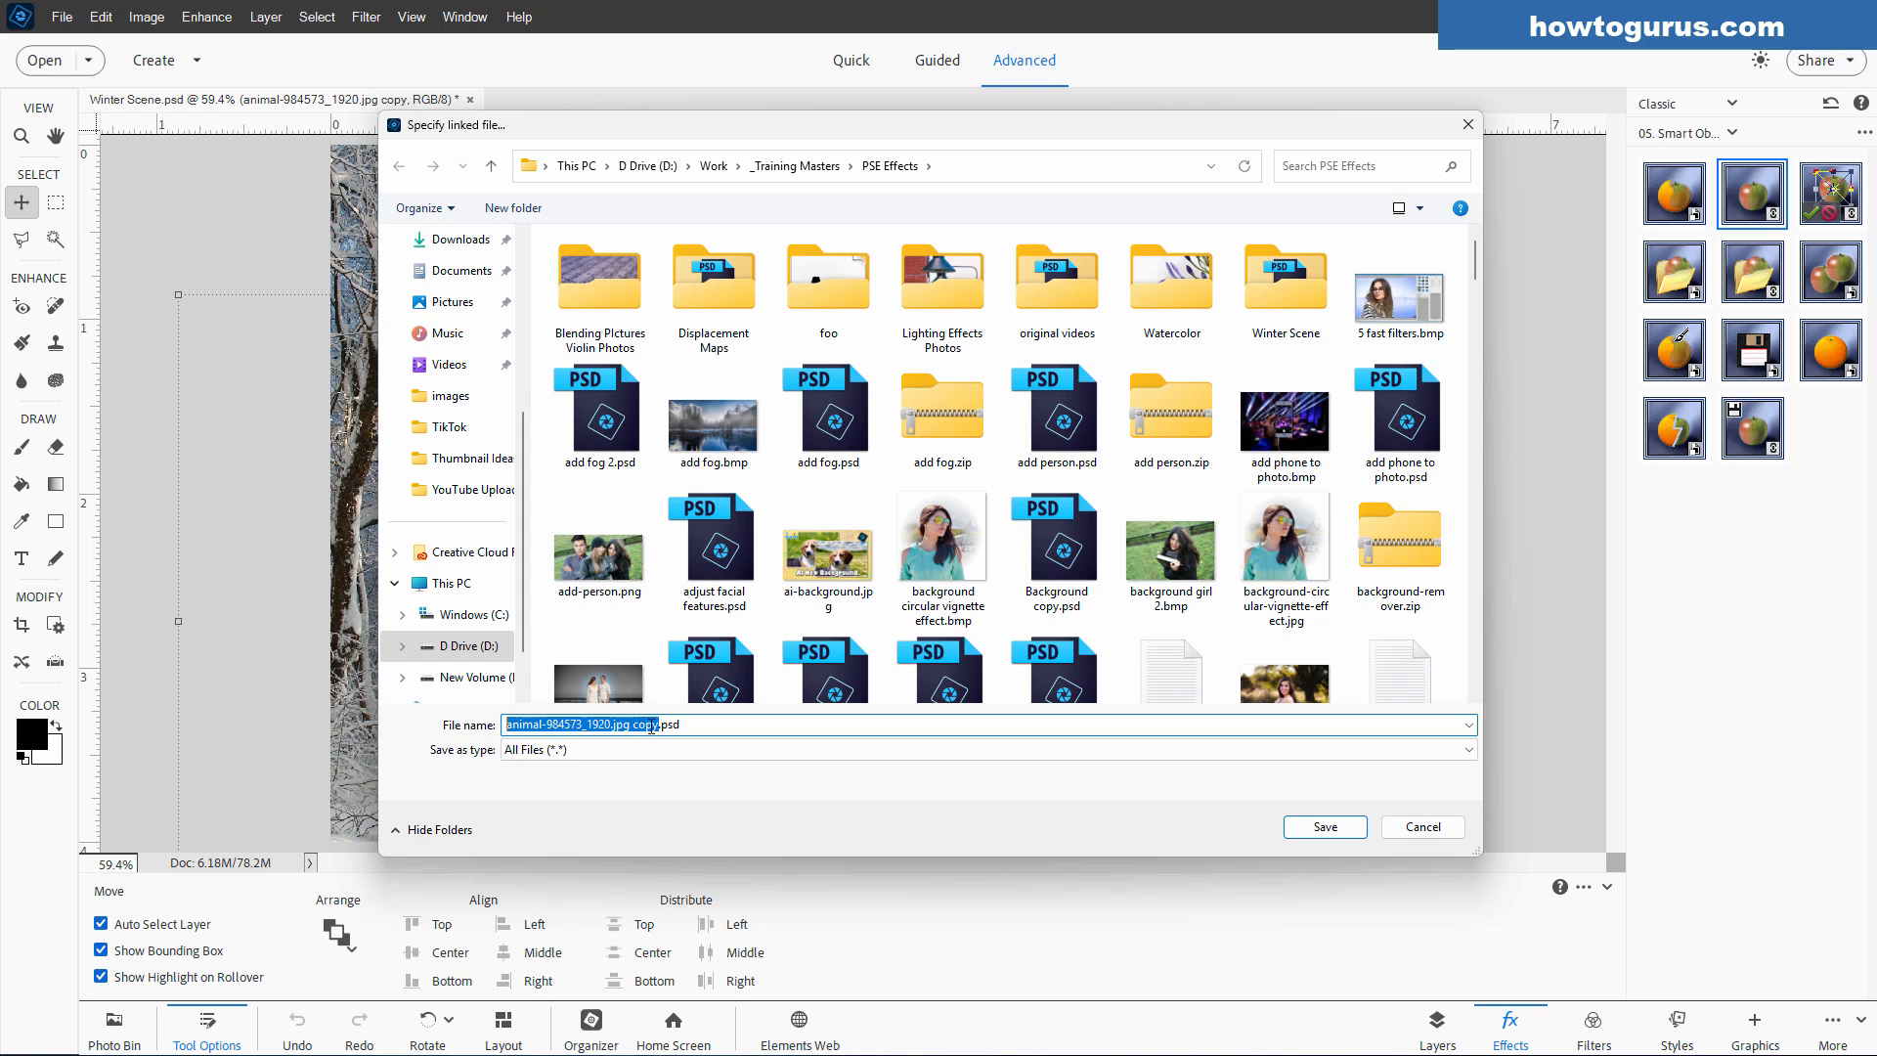
{"action": "left_click", "coordinate": [631, 726]}
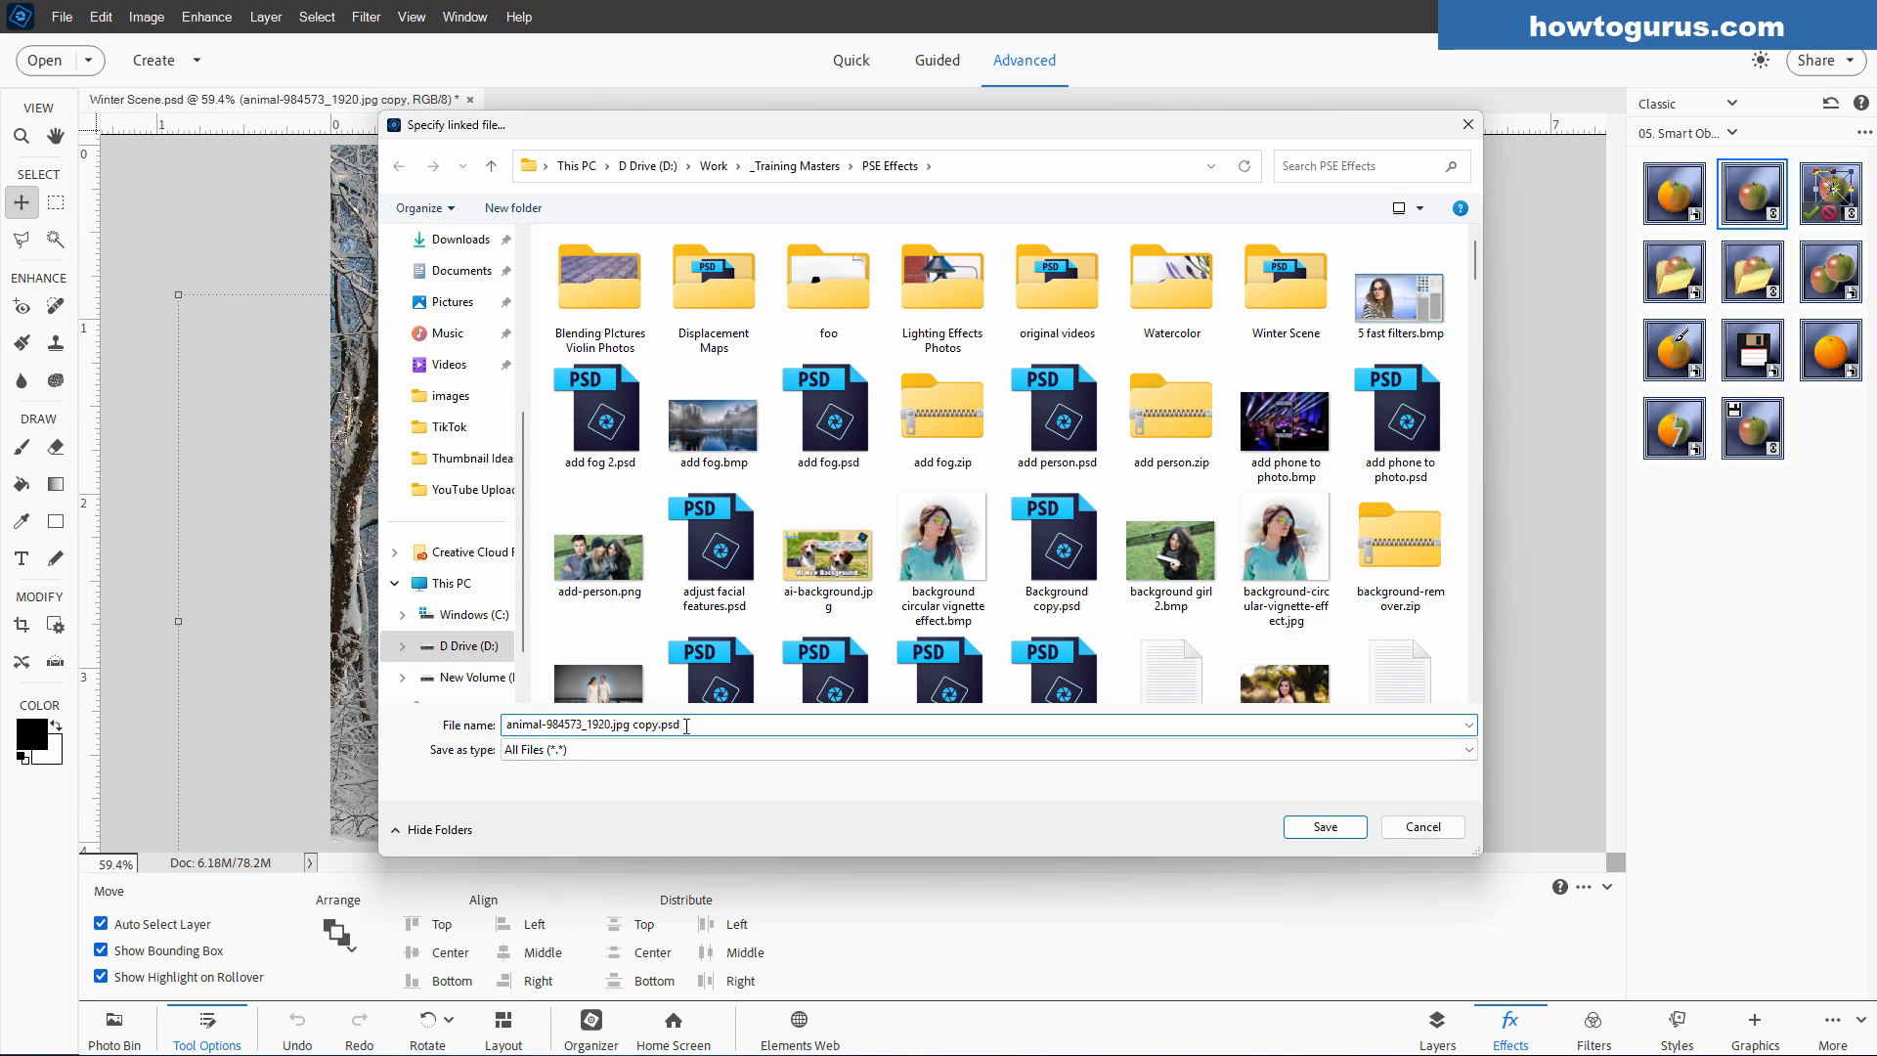
{"action": "left_click", "coordinate": [1310, 824]}
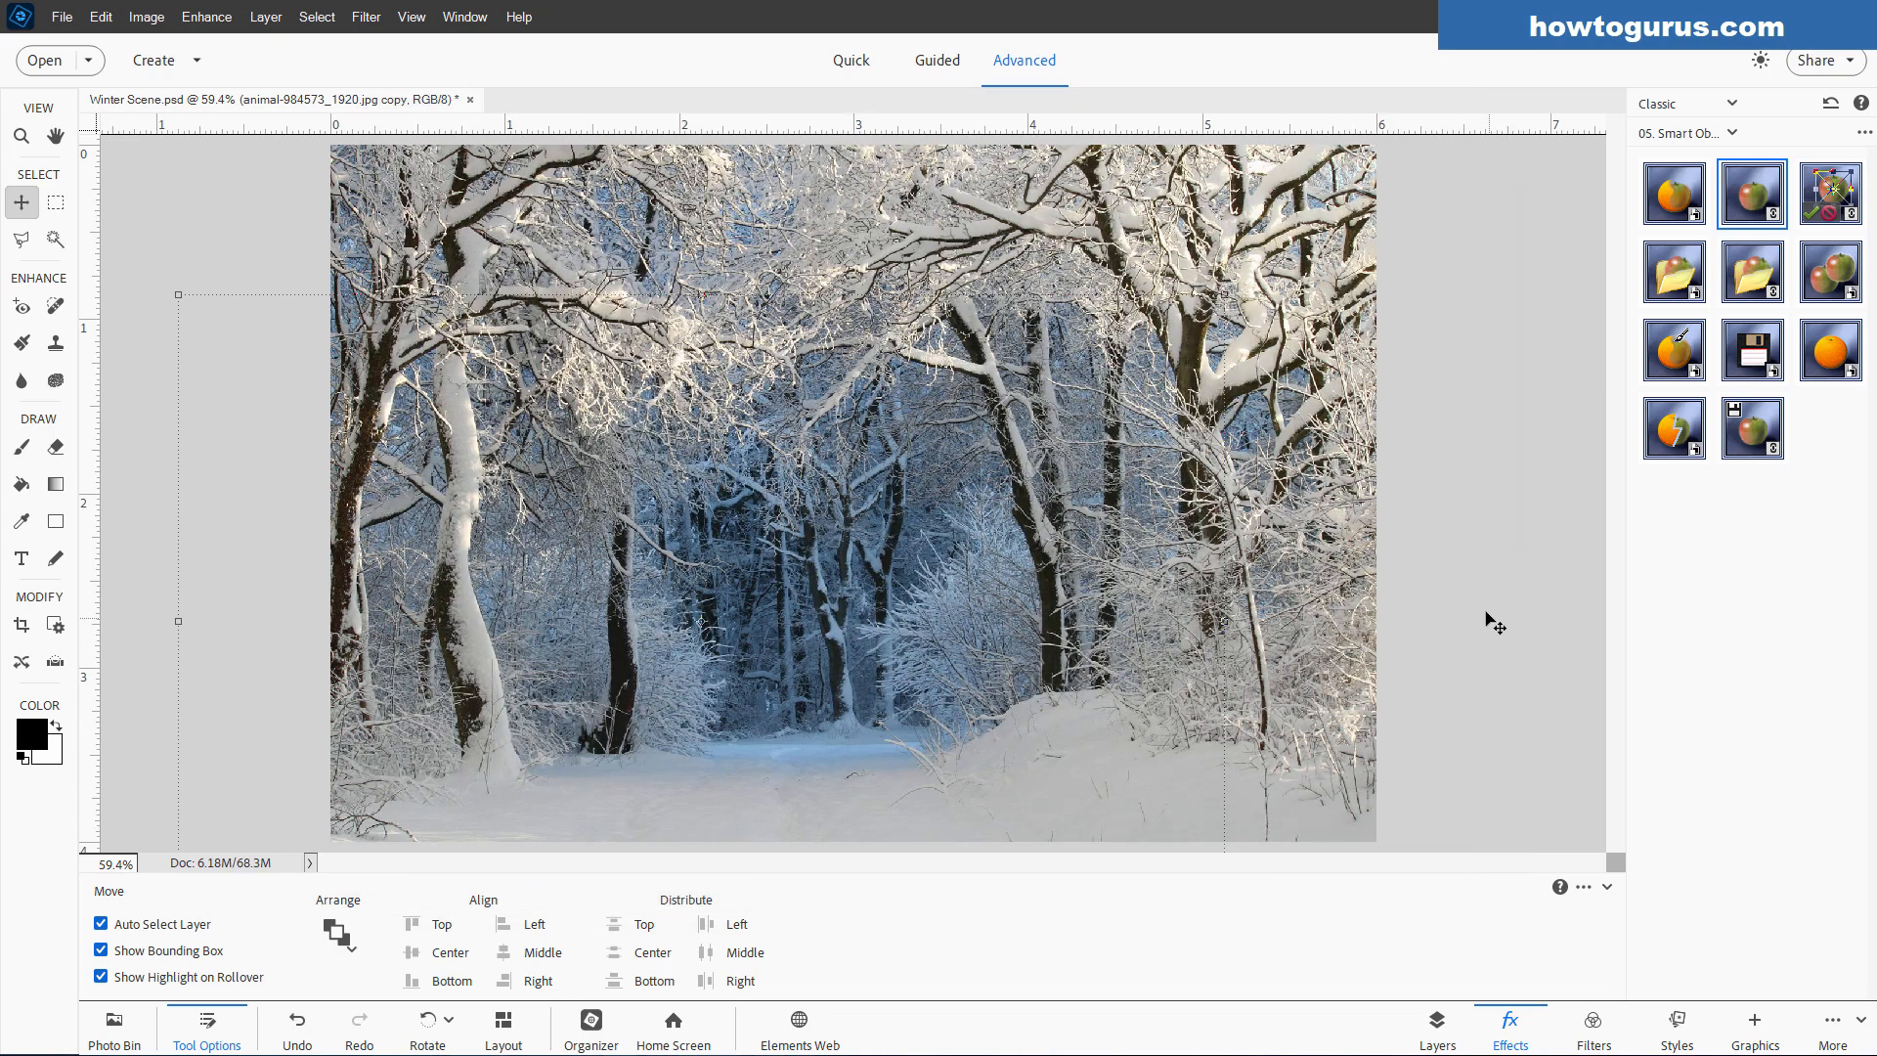
{"action": "left_click", "coordinate": [1437, 1027]}
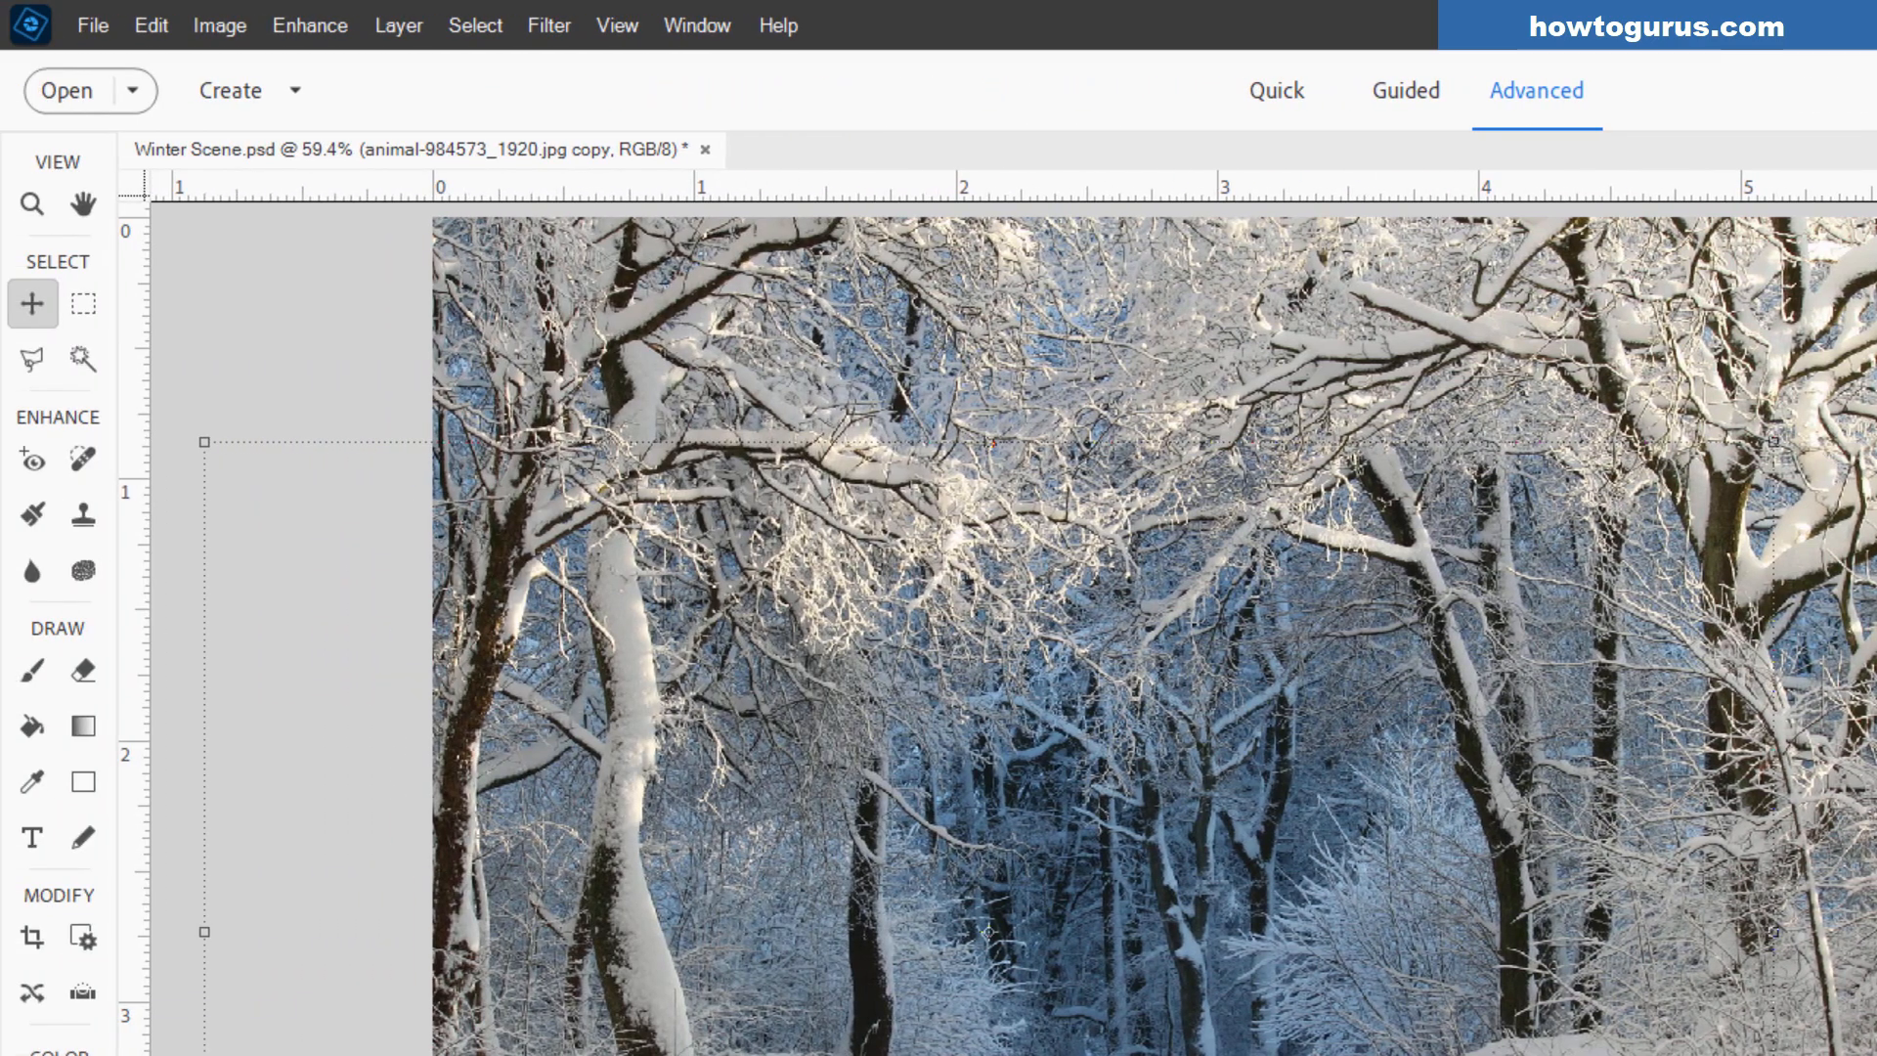
- Open animal-984573_1920.jpg copy.psd from the PSE Effects folder and examine its layer and layer mask
{"action": "left_click", "coordinate": [95, 30]}
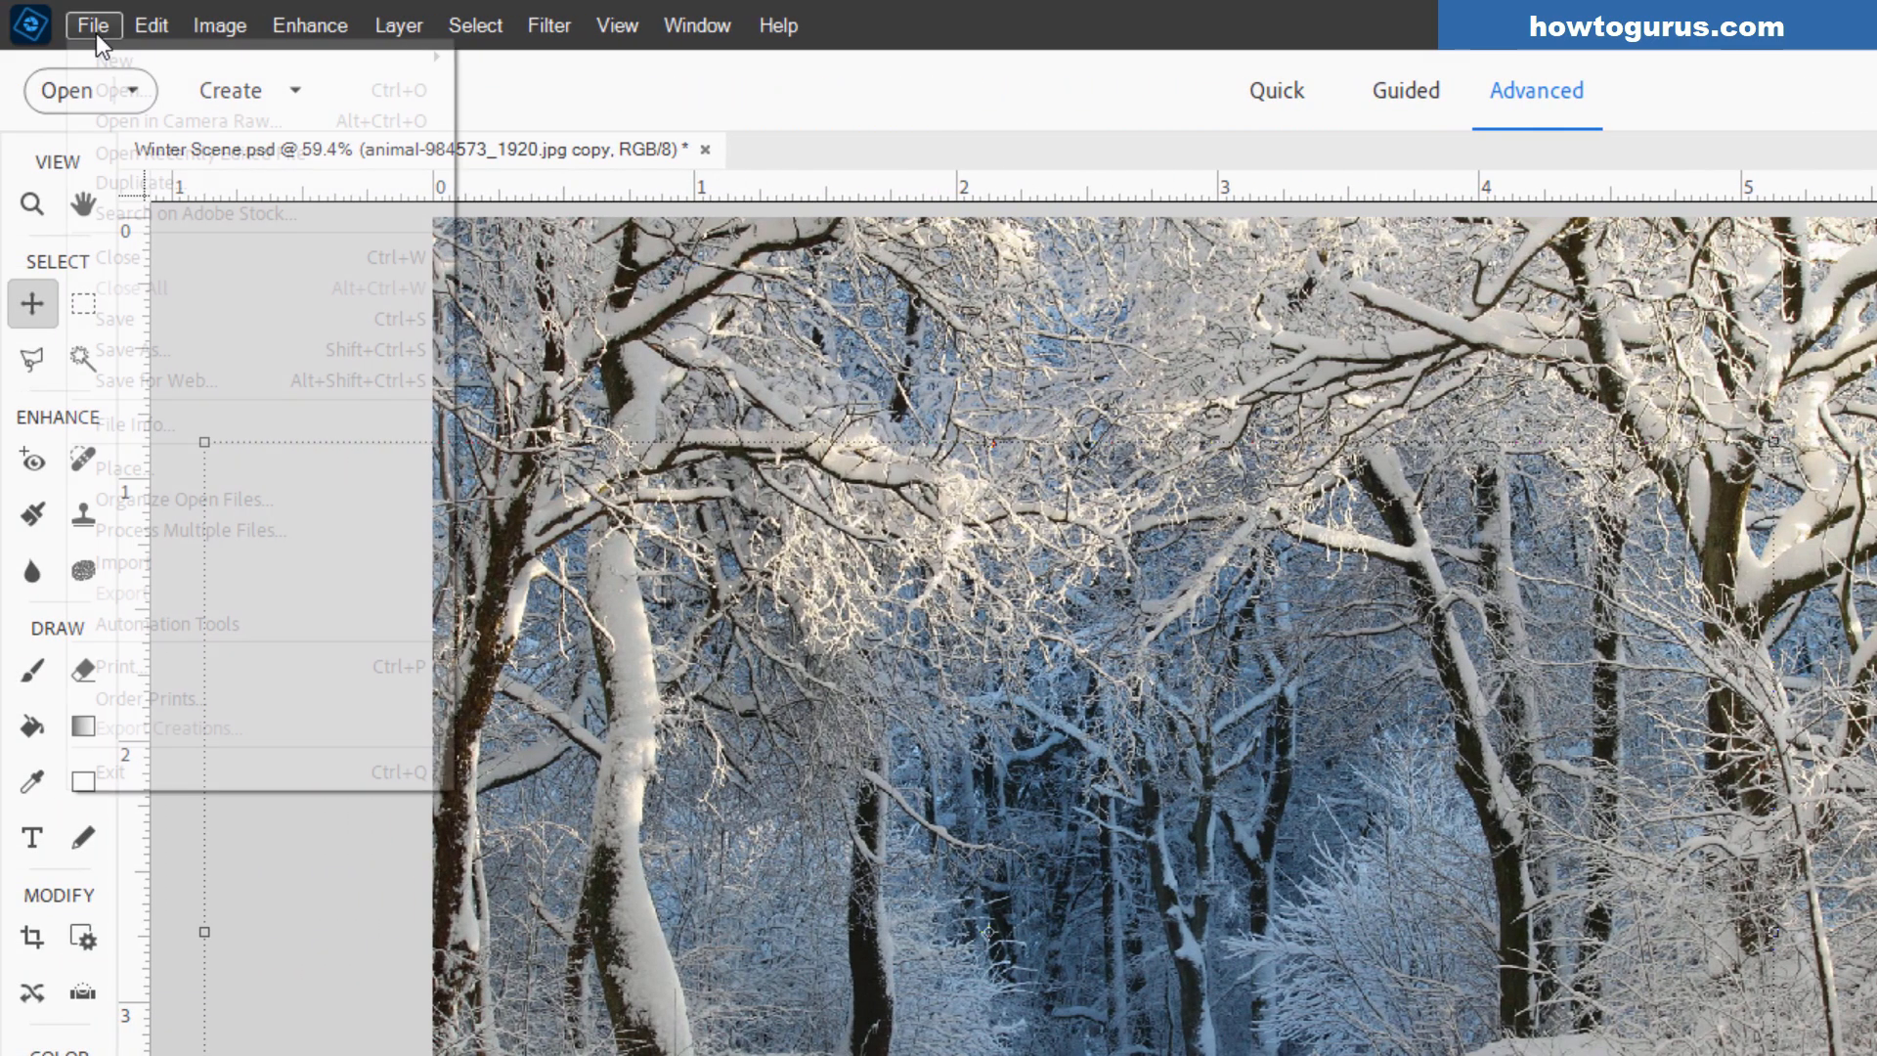
{"action": "left_click", "coordinate": [123, 90]}
{"action": "left_click", "coordinate": [934, 544]}
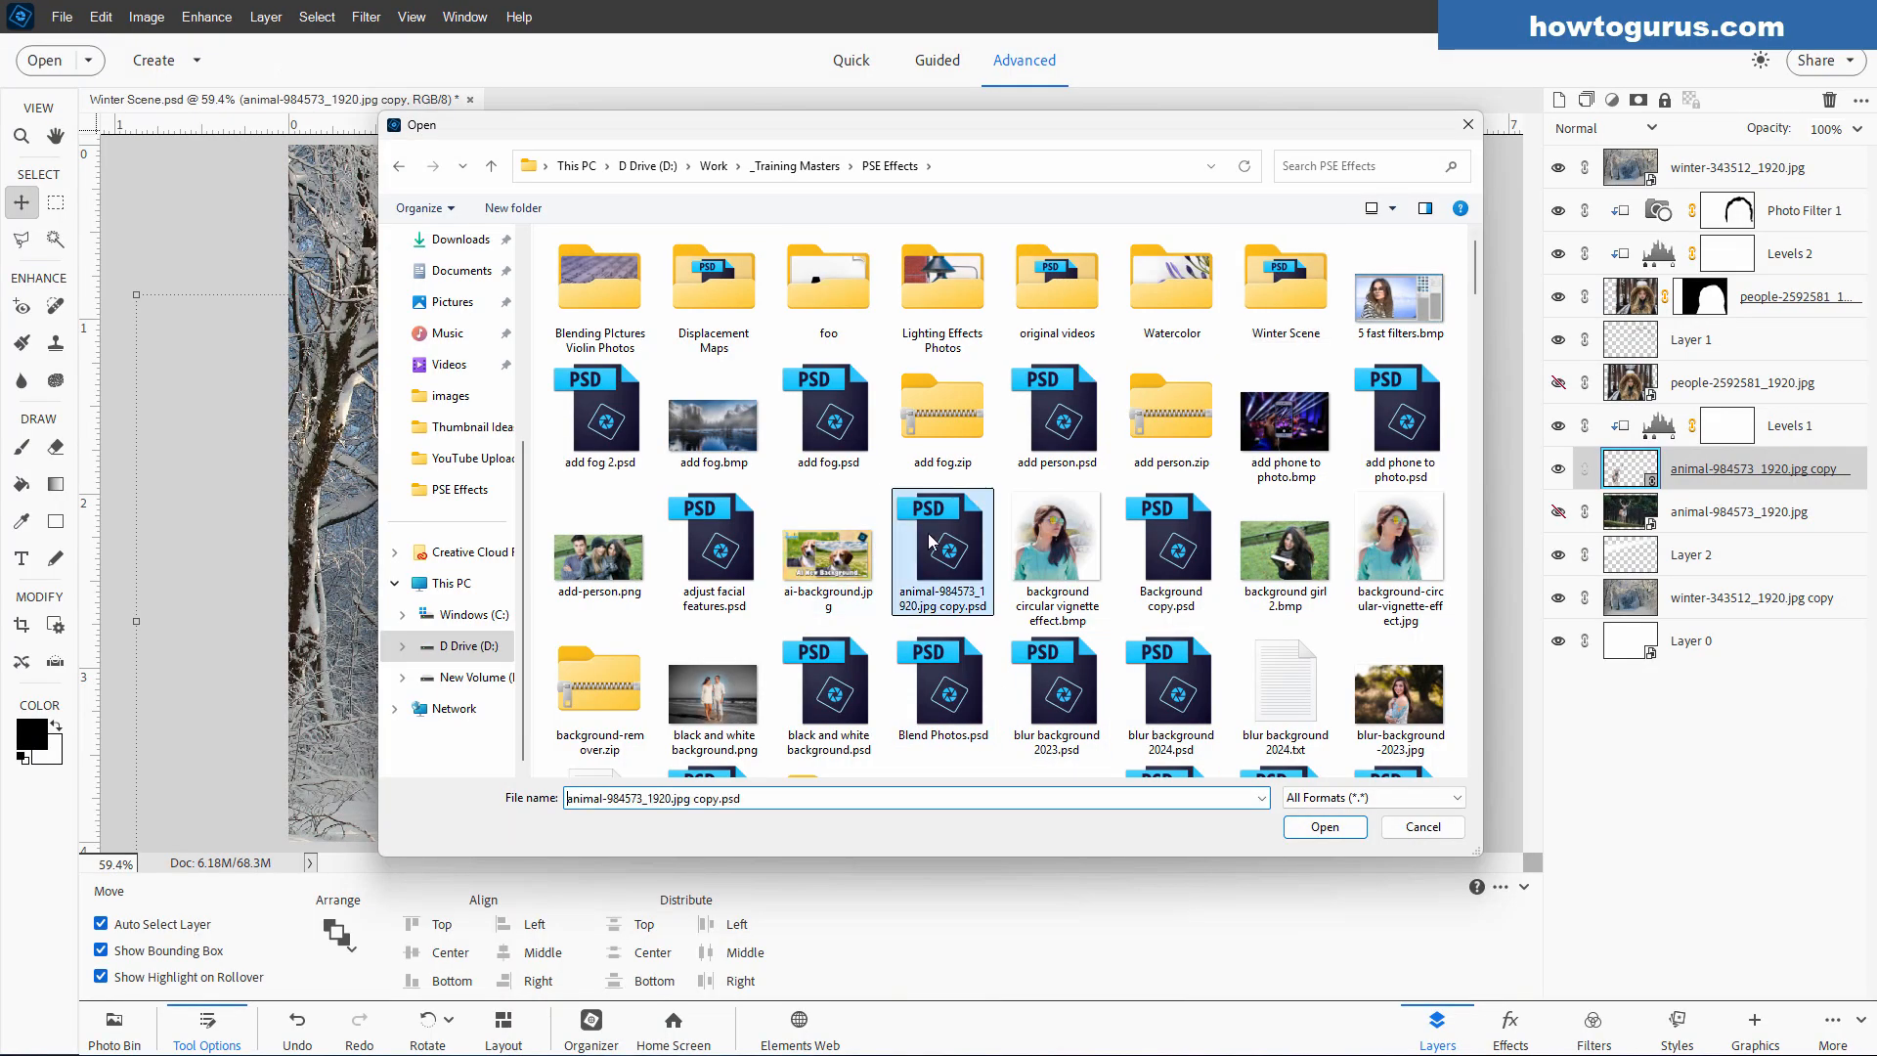
{"action": "left_click", "coordinate": [1325, 826]}
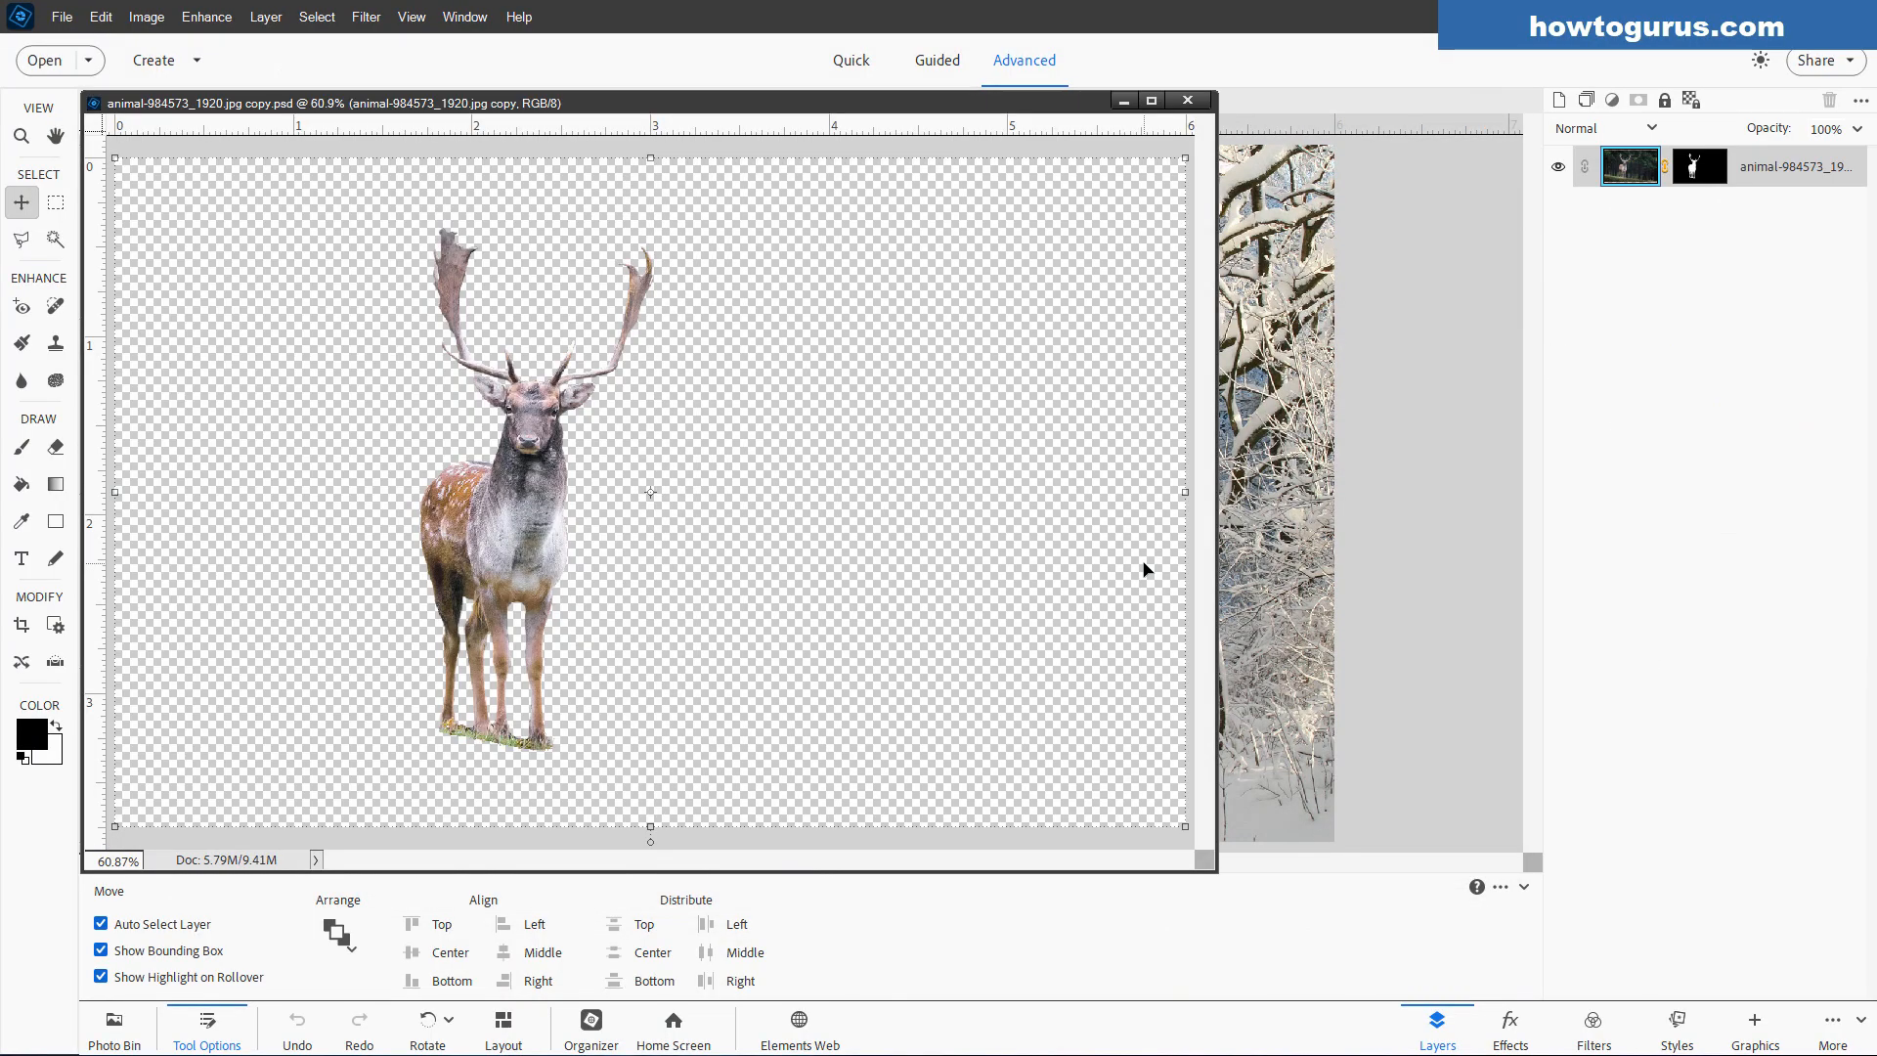
{"action": "left_click_drag", "start_coordinate": [759, 125], "coordinate": [983, 196]}
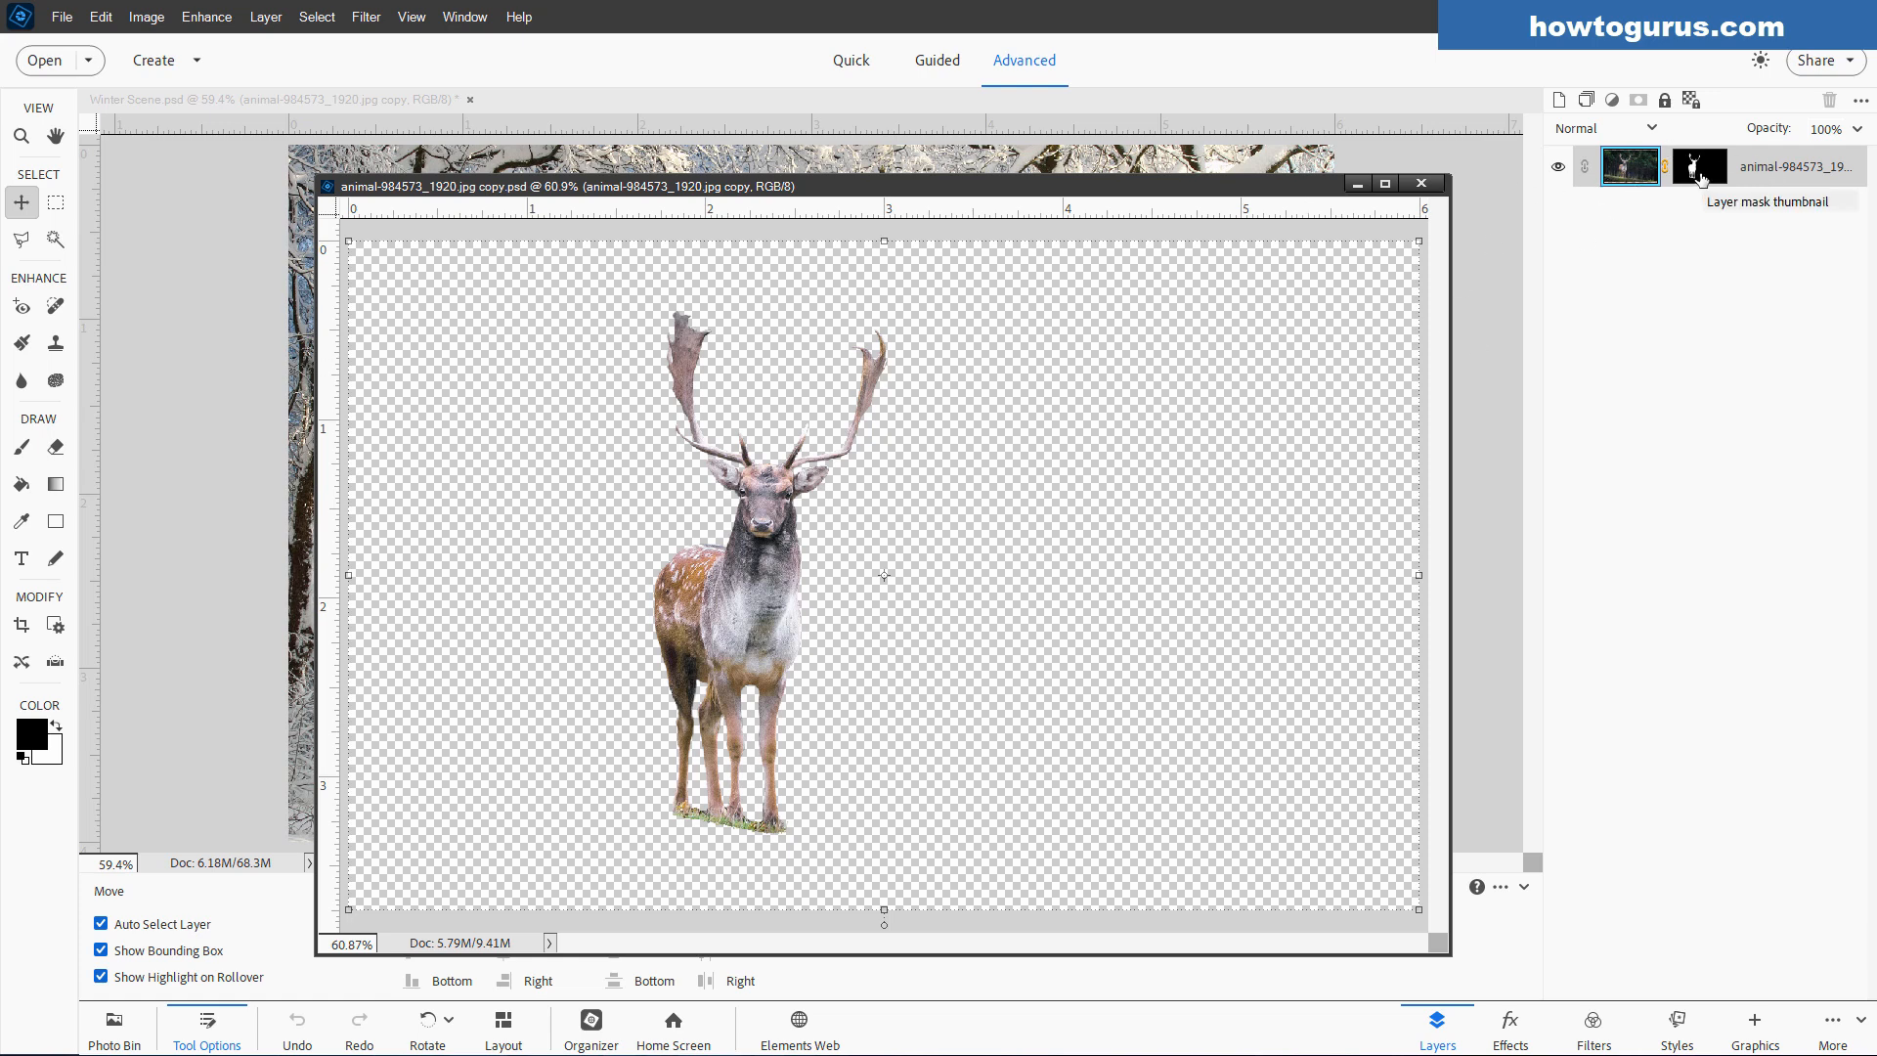
{"action": "left_click_drag", "start_coordinate": [1042, 186], "coordinate": [1001, 218]}
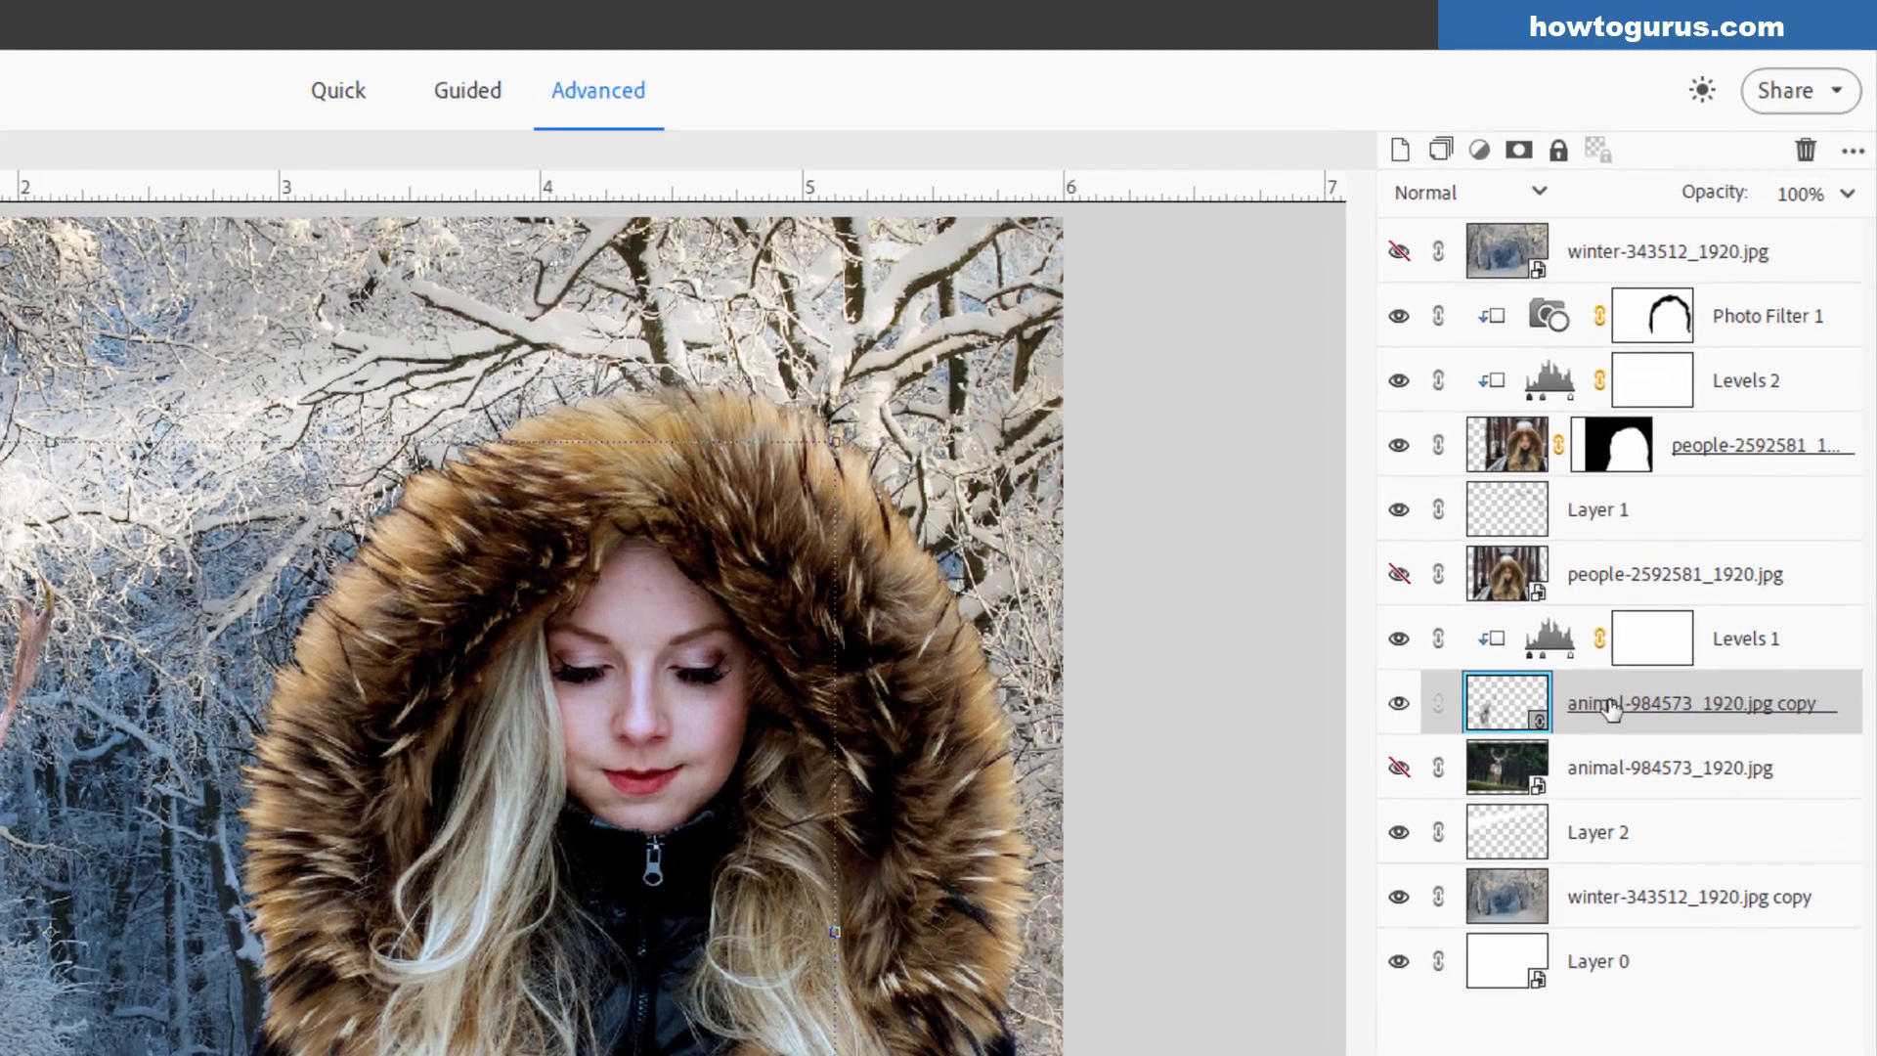
- Duplicate the linked animal-984573_1920.jpg copy layer twice, as animal-984573_1920.jpg copy 2 and copy 3
{"action": "right_click", "coordinate": [1608, 713]}
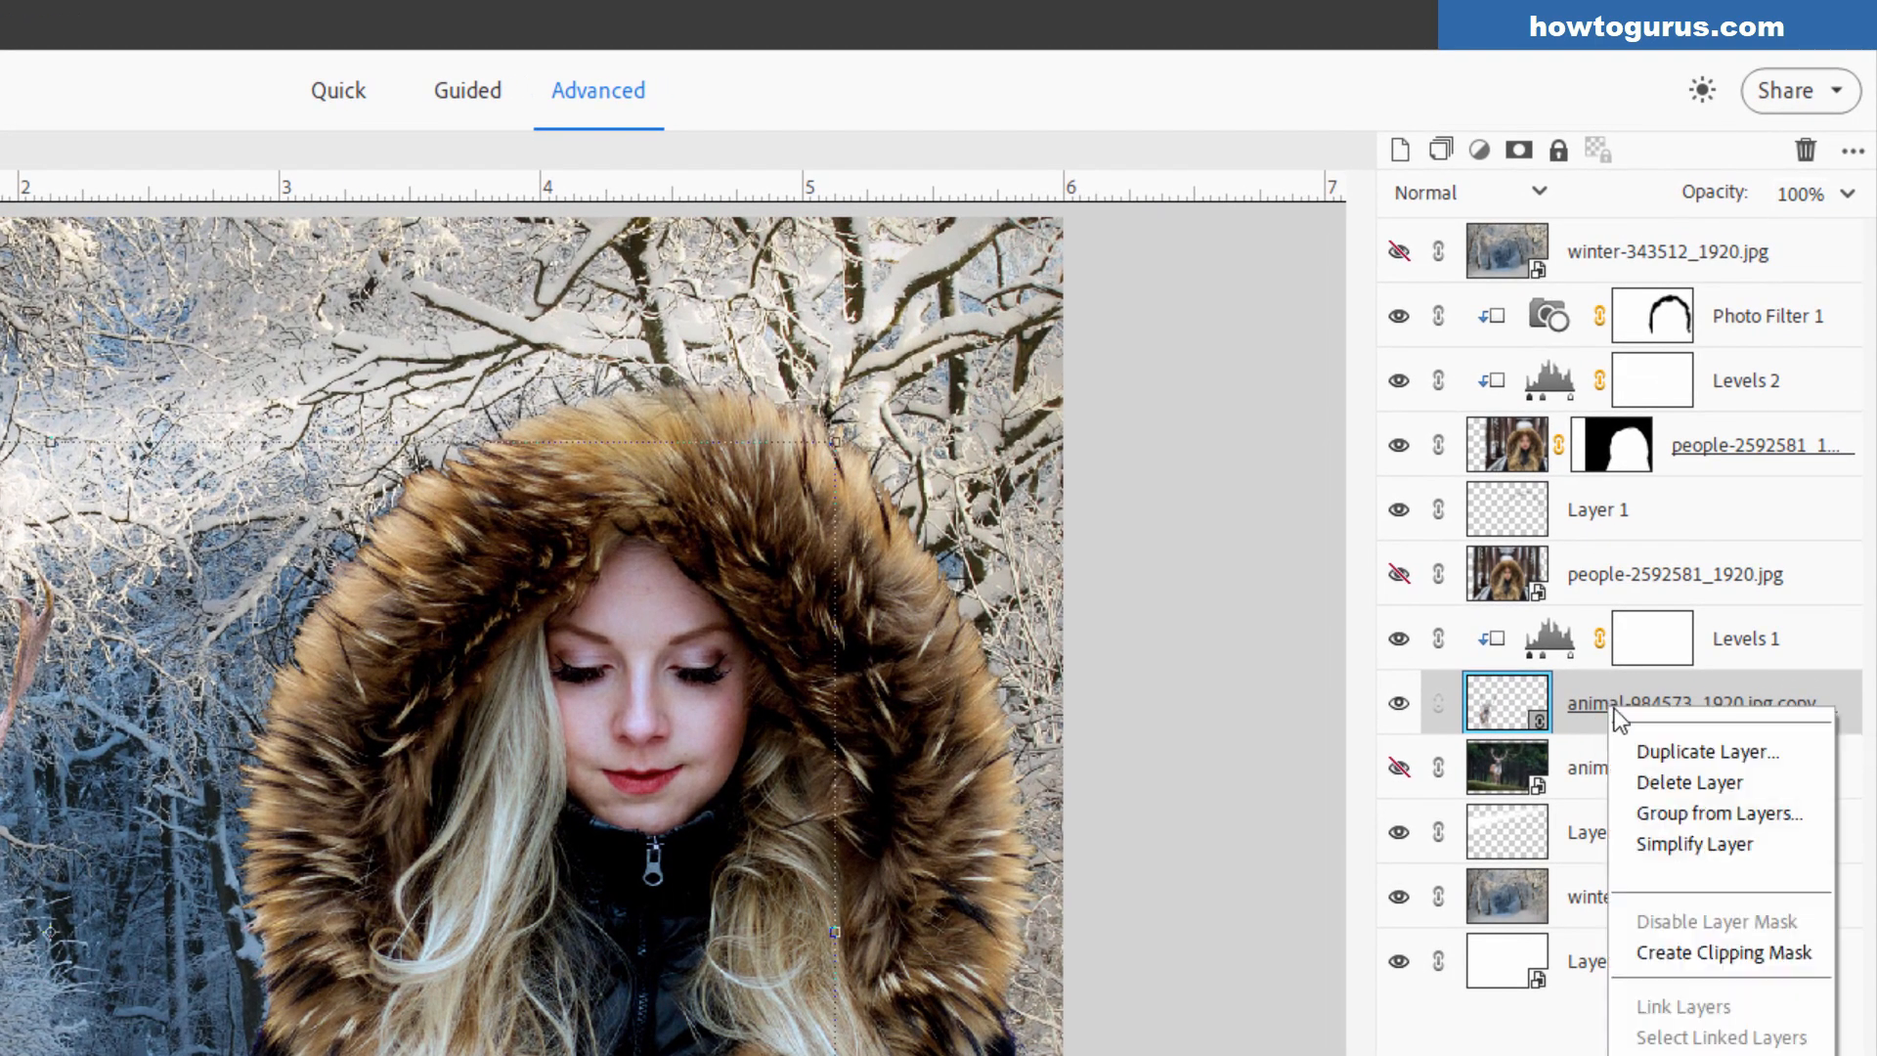
{"action": "left_click", "coordinate": [1662, 751]}
{"action": "left_click", "coordinate": [732, 473]}
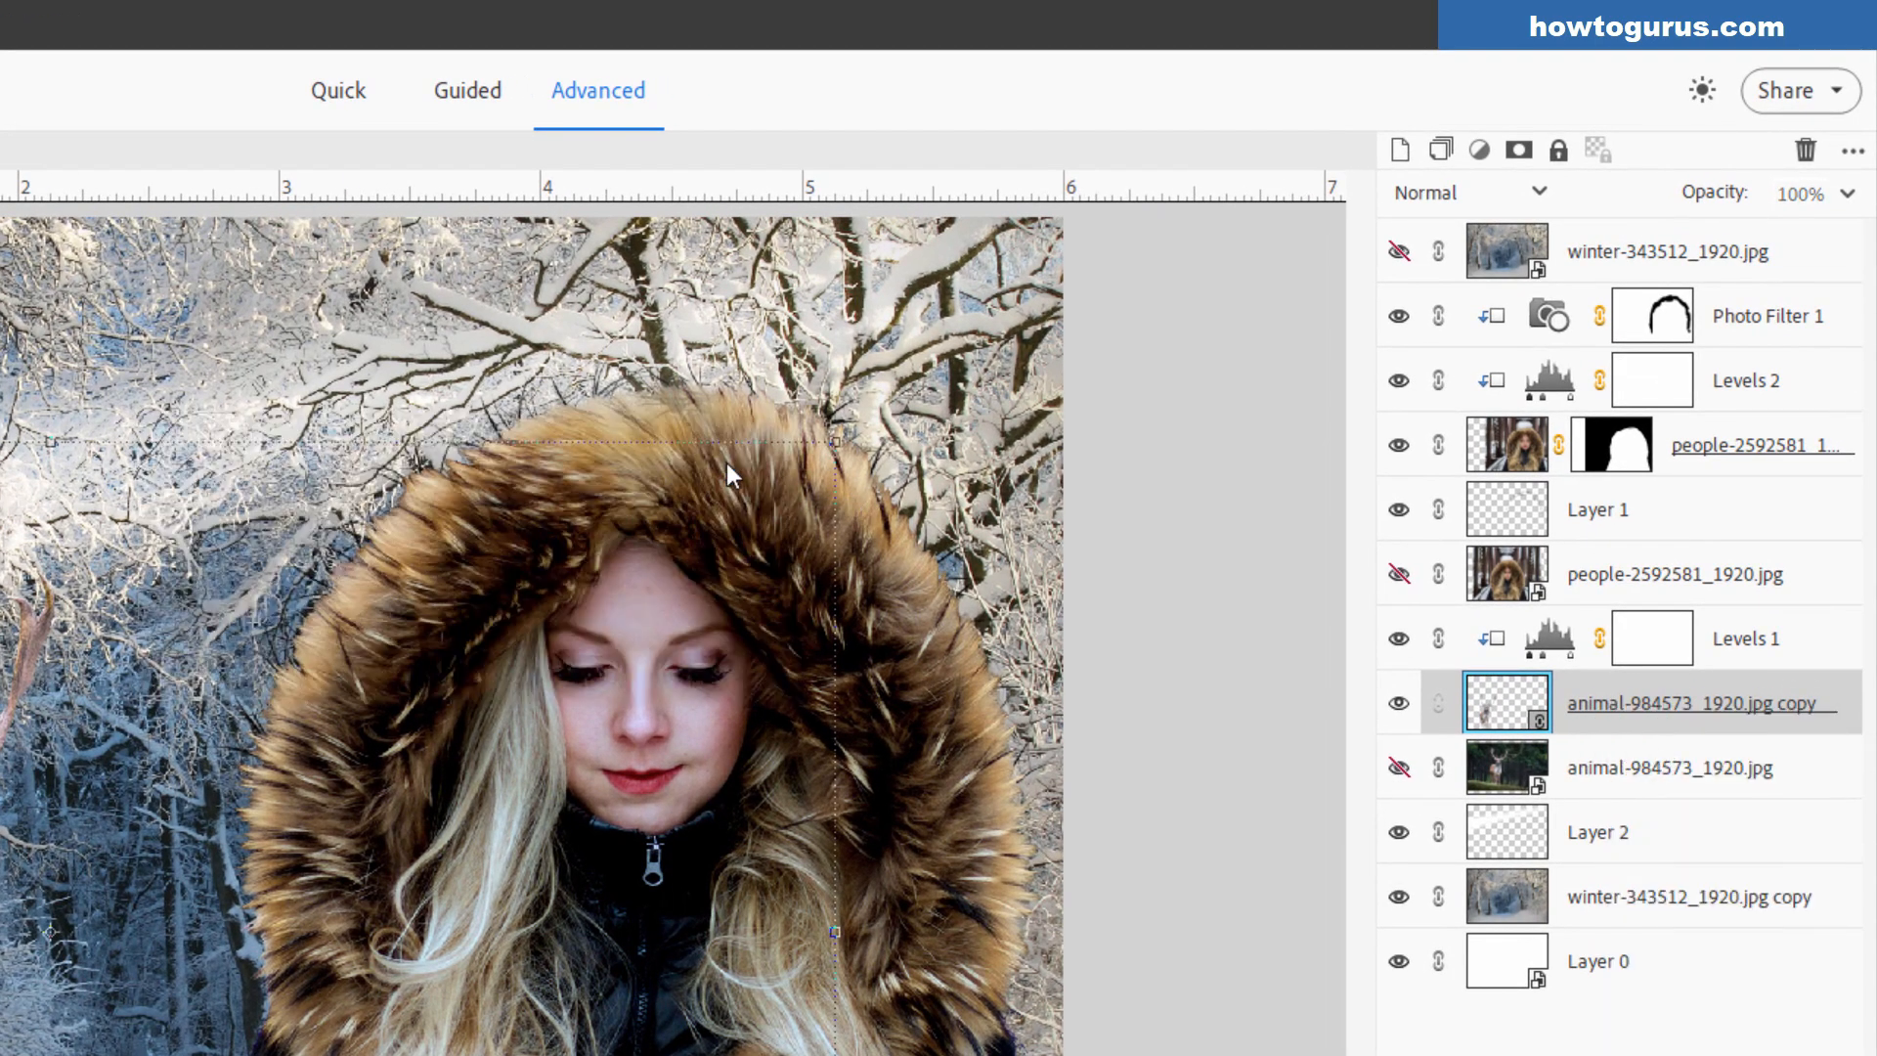
{"action": "right_click", "coordinate": [1631, 712]}
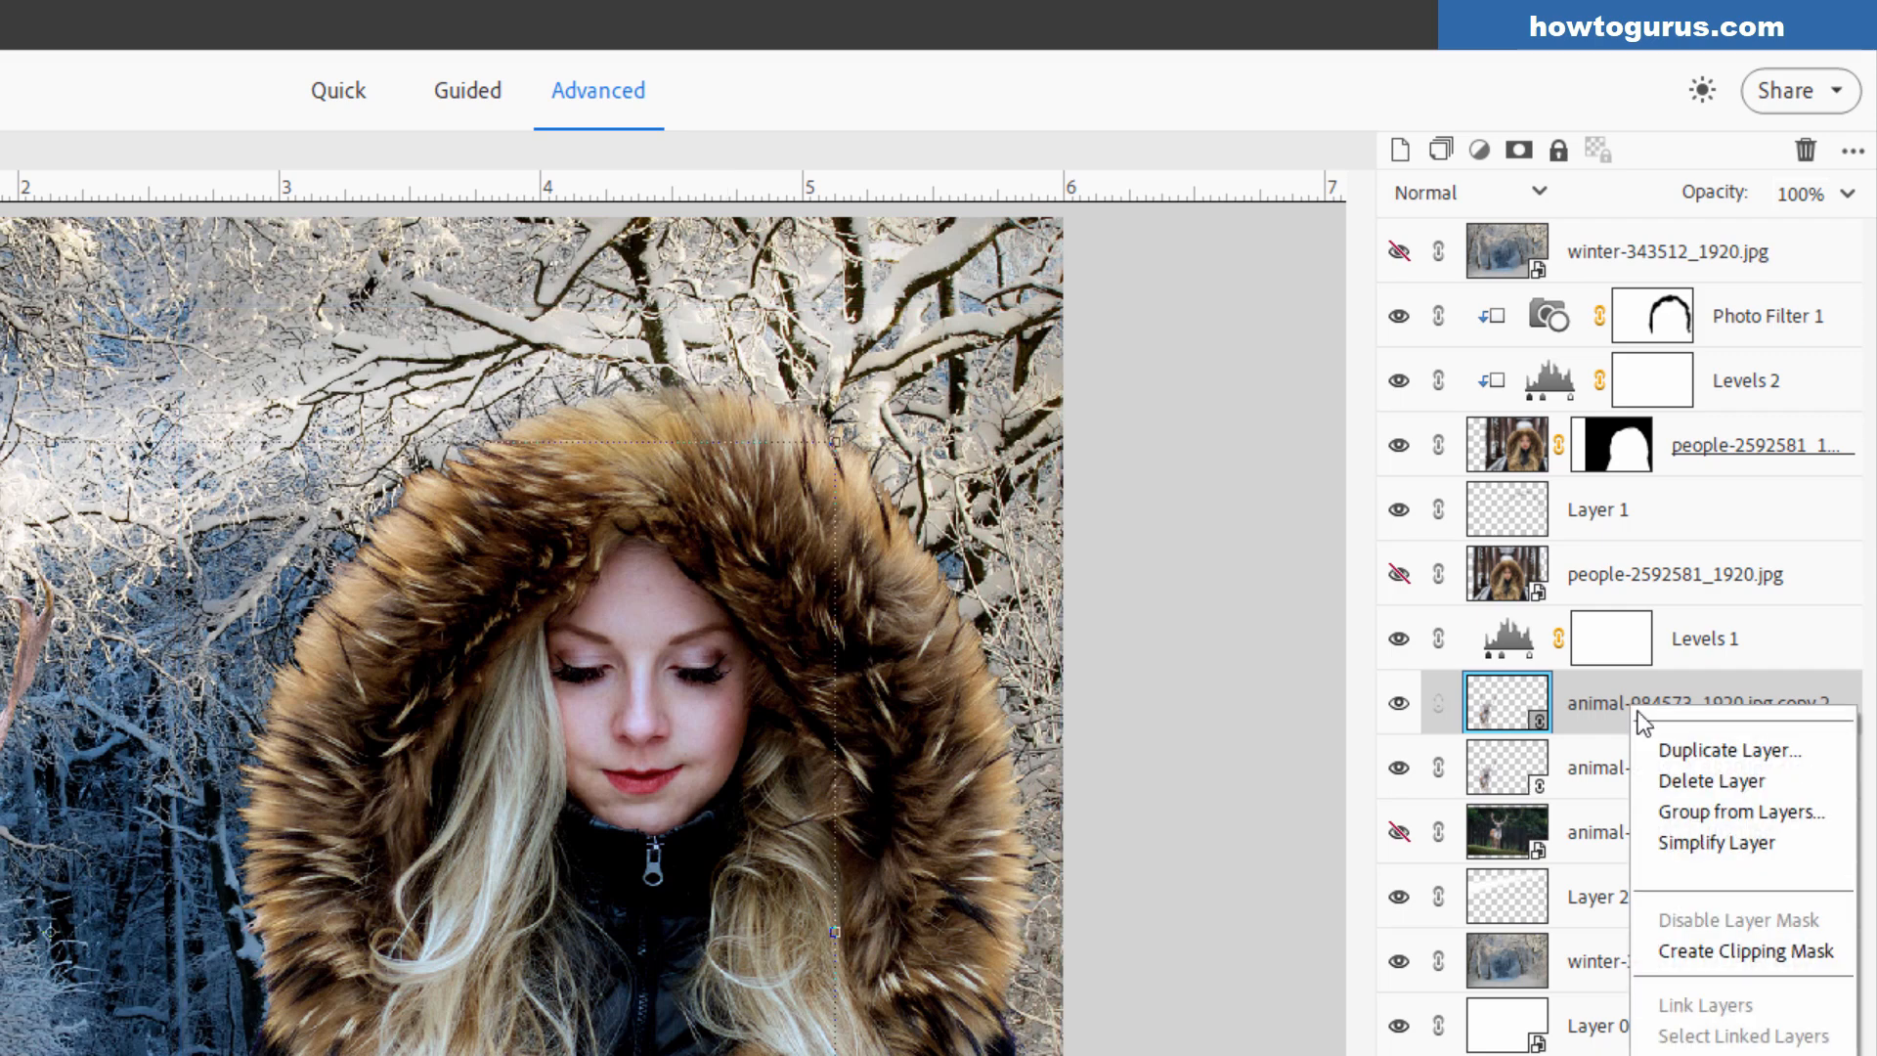
{"action": "left_click", "coordinate": [1691, 750]}
{"action": "left_click", "coordinate": [732, 473]}
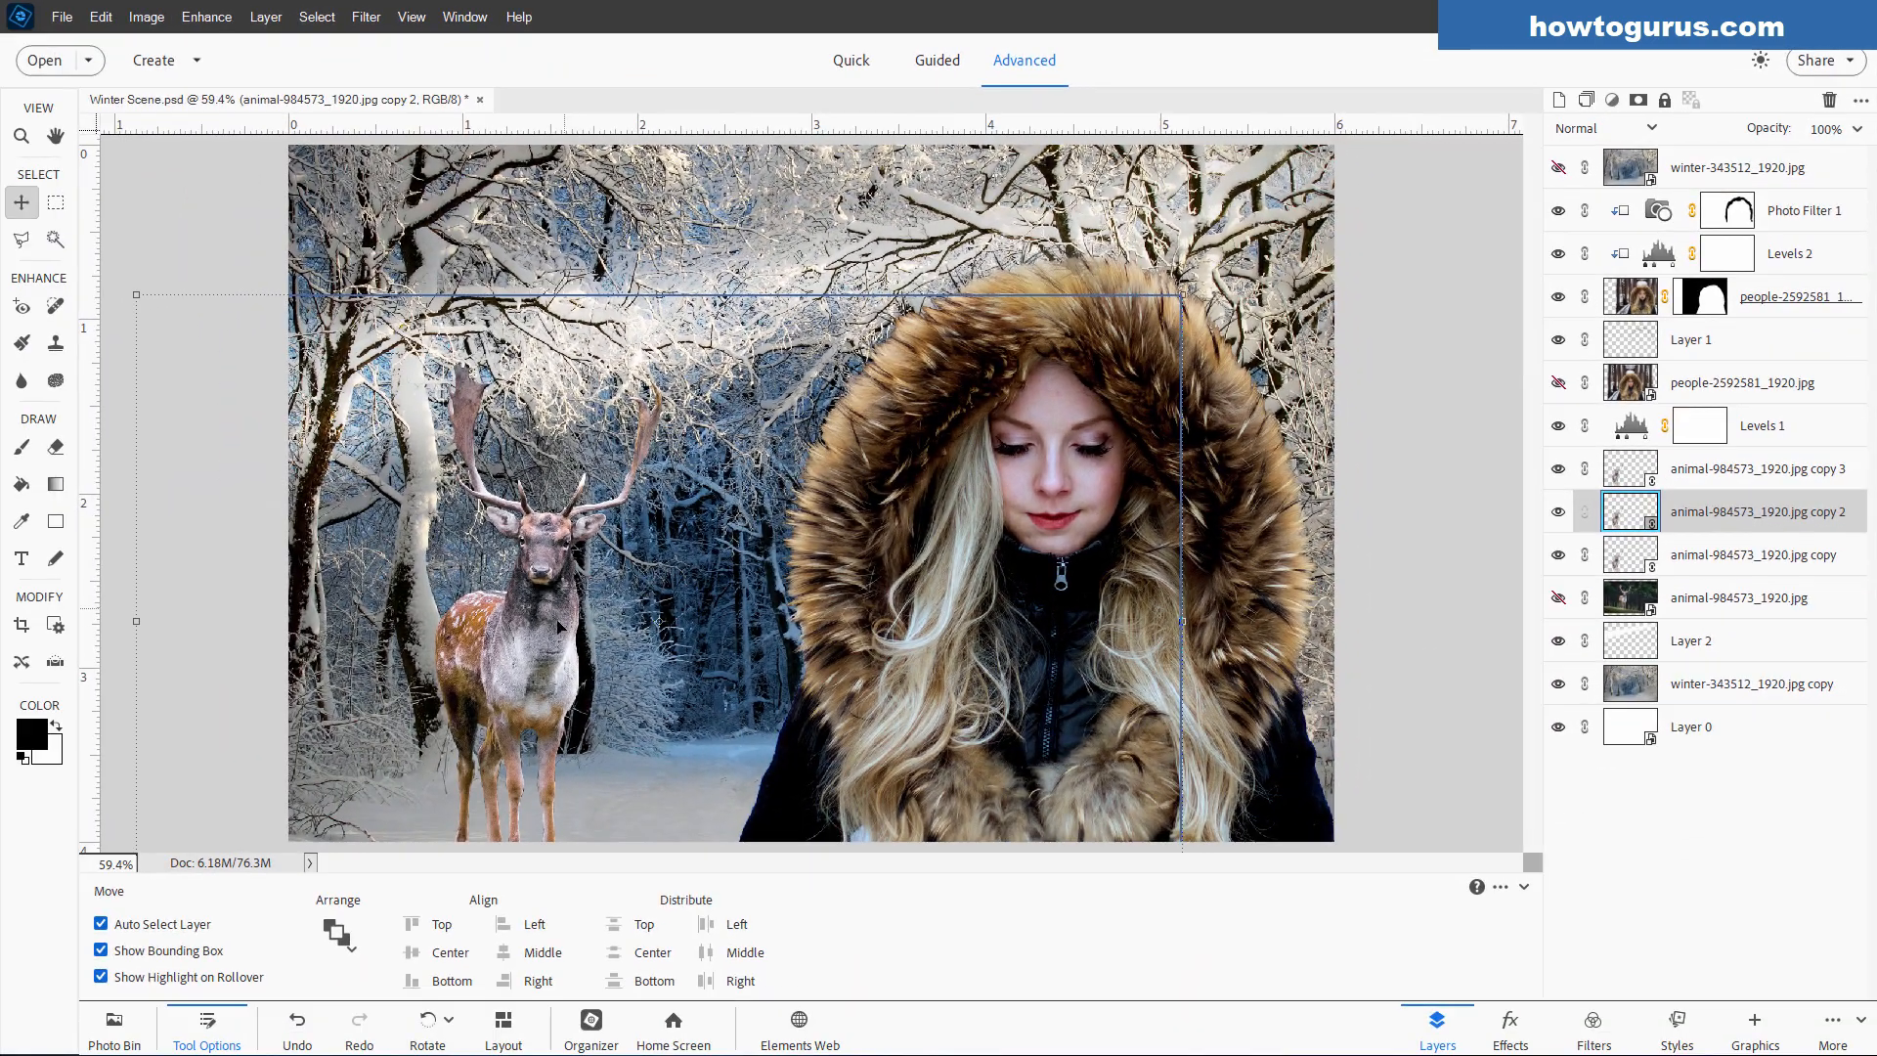
- Move the duplicated deer rightward so that three overlapping deer stand side by side, next to the woman
{"action": "left_click_drag", "start_coordinate": [544, 633], "coordinate": [637, 634]}
{"action": "left_click", "coordinate": [1711, 536]}
{"action": "left_click_drag", "start_coordinate": [523, 603], "coordinate": [603, 627]}
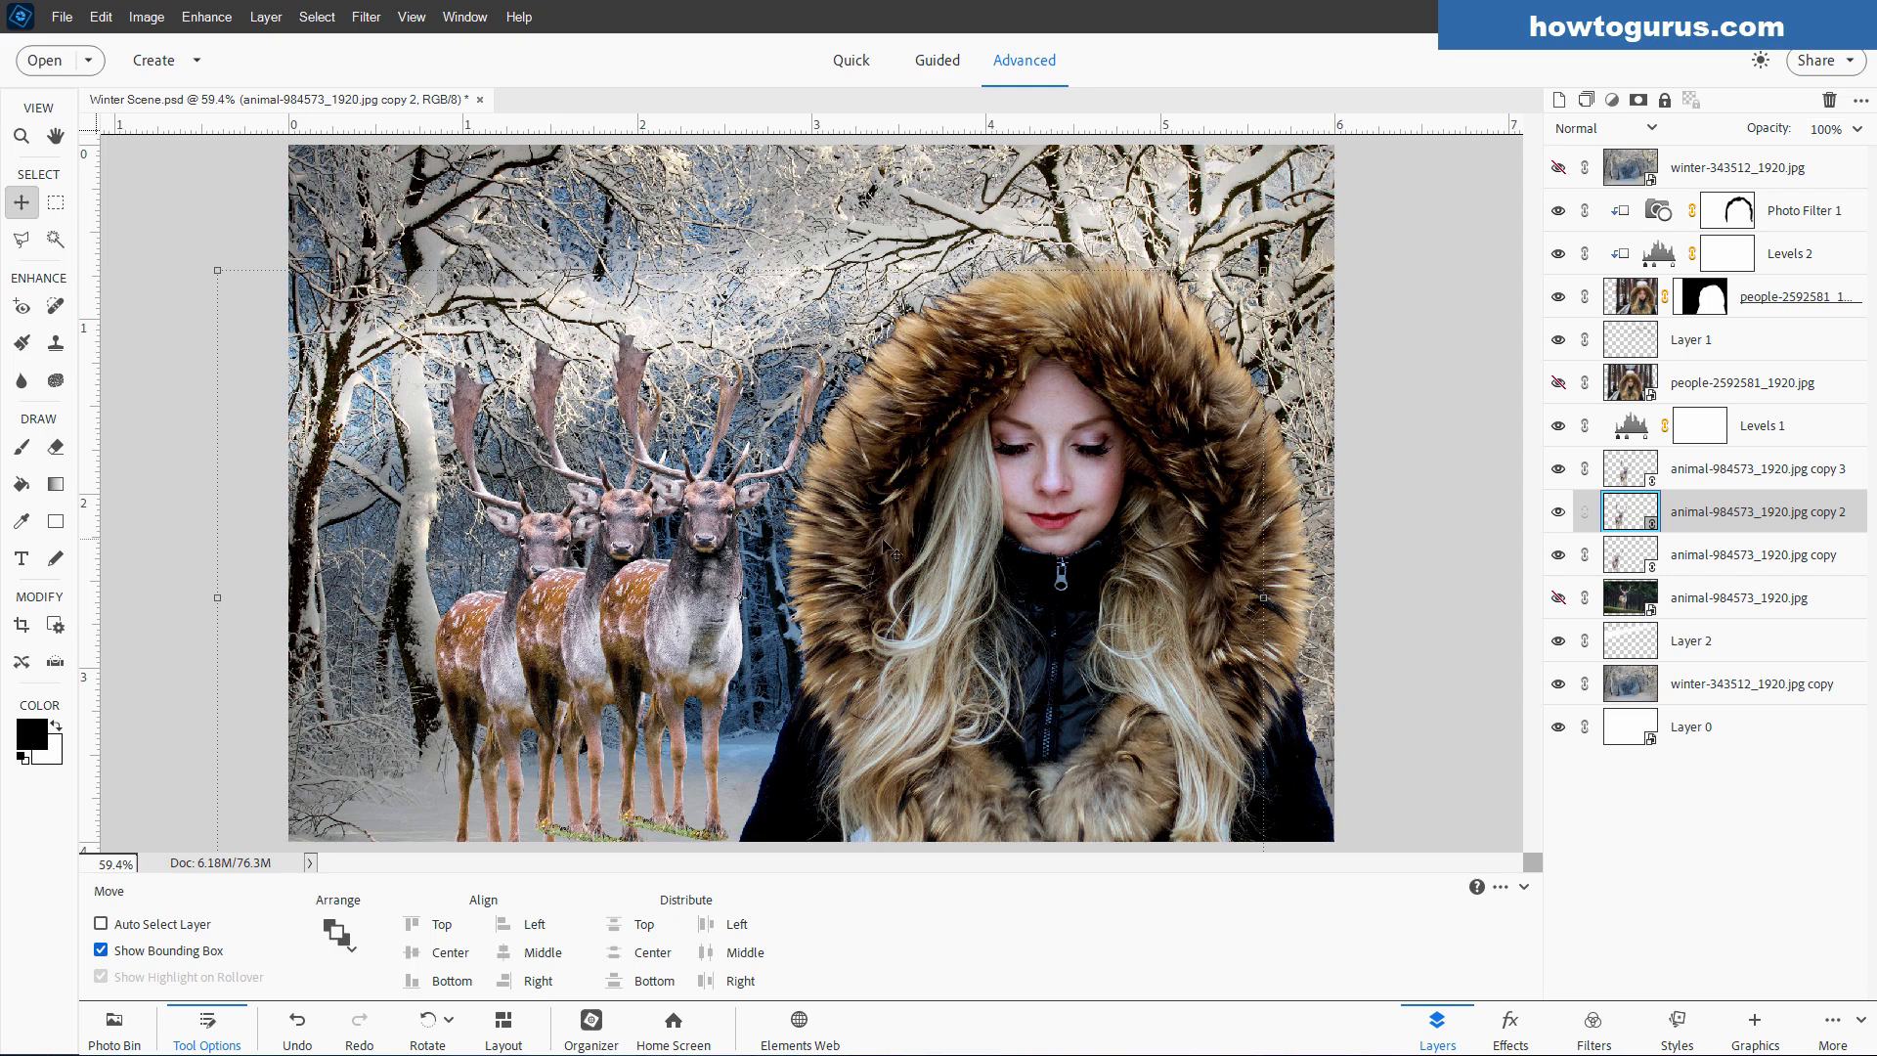
- Reopen the recently edited animal-984573_1920.jpg copy.psd and place its window so the deer in the main document stay in view
{"action": "left_click", "coordinate": [67, 19]}
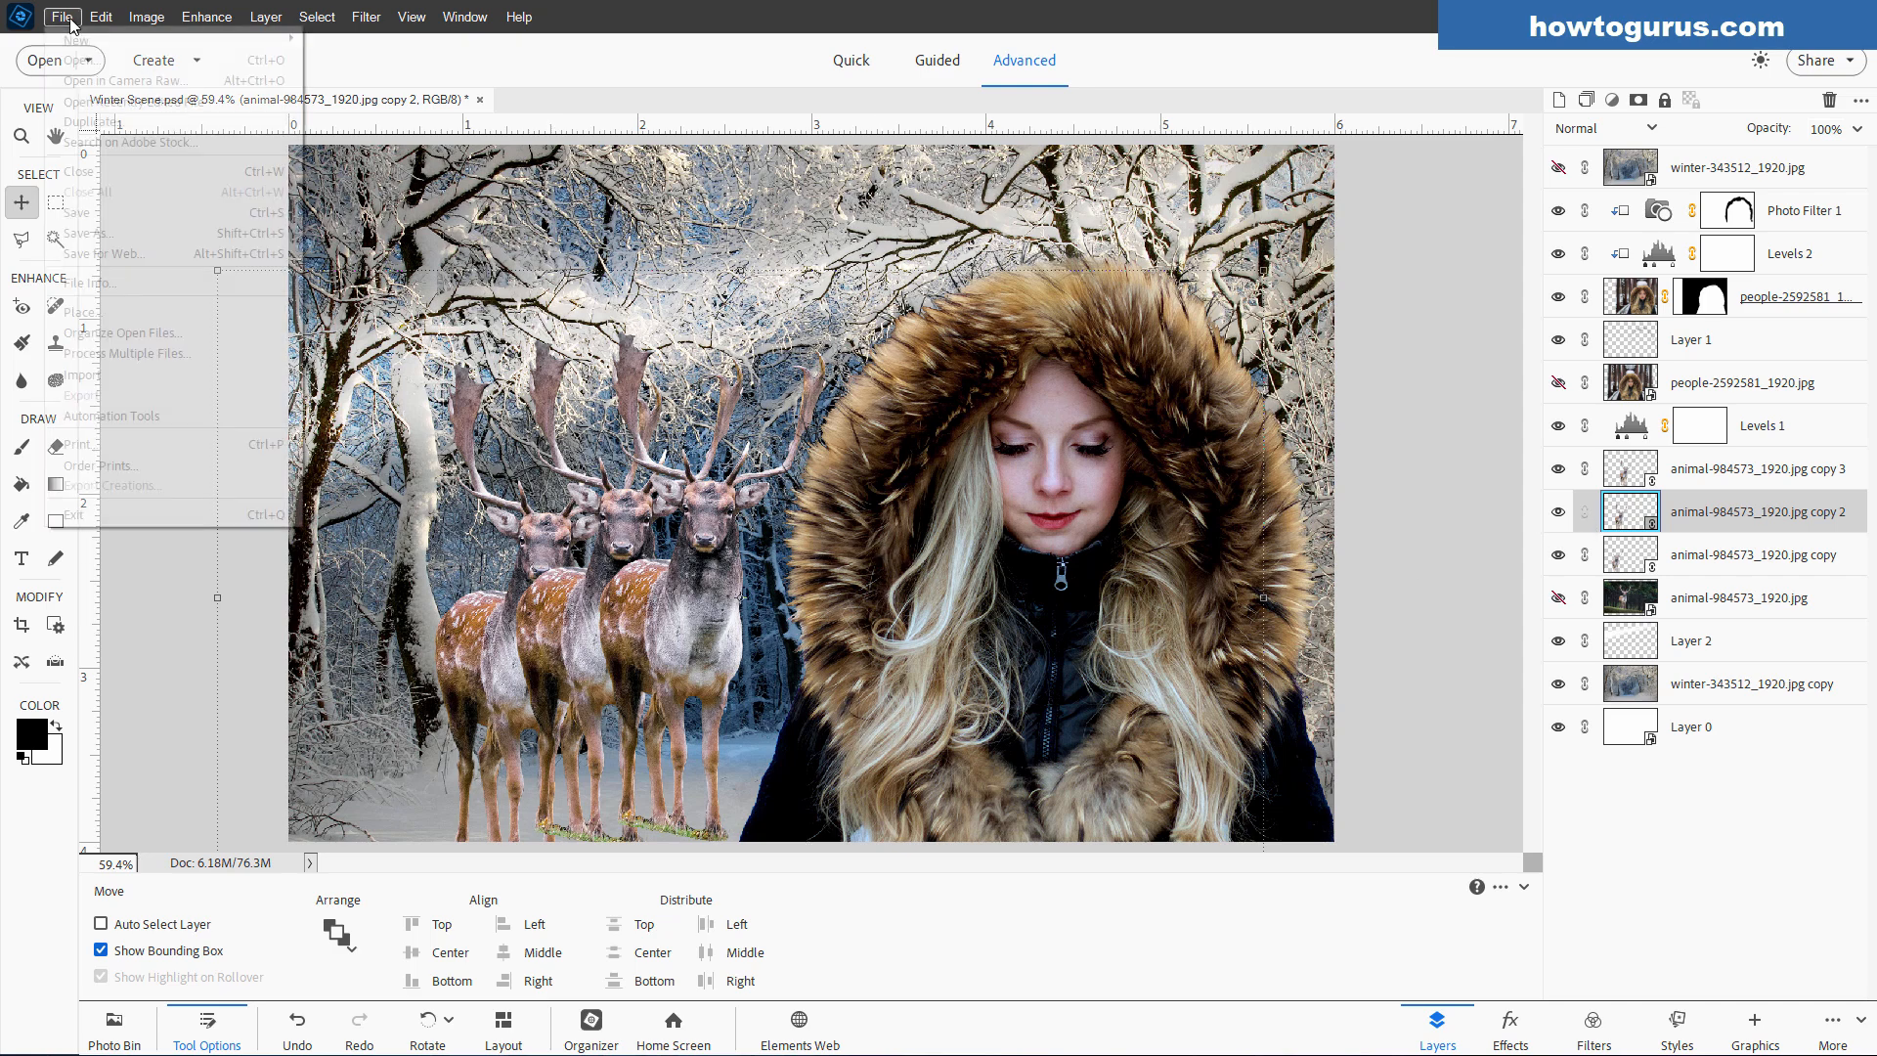
{"action": "mouse_move", "coordinate": [103, 104]}
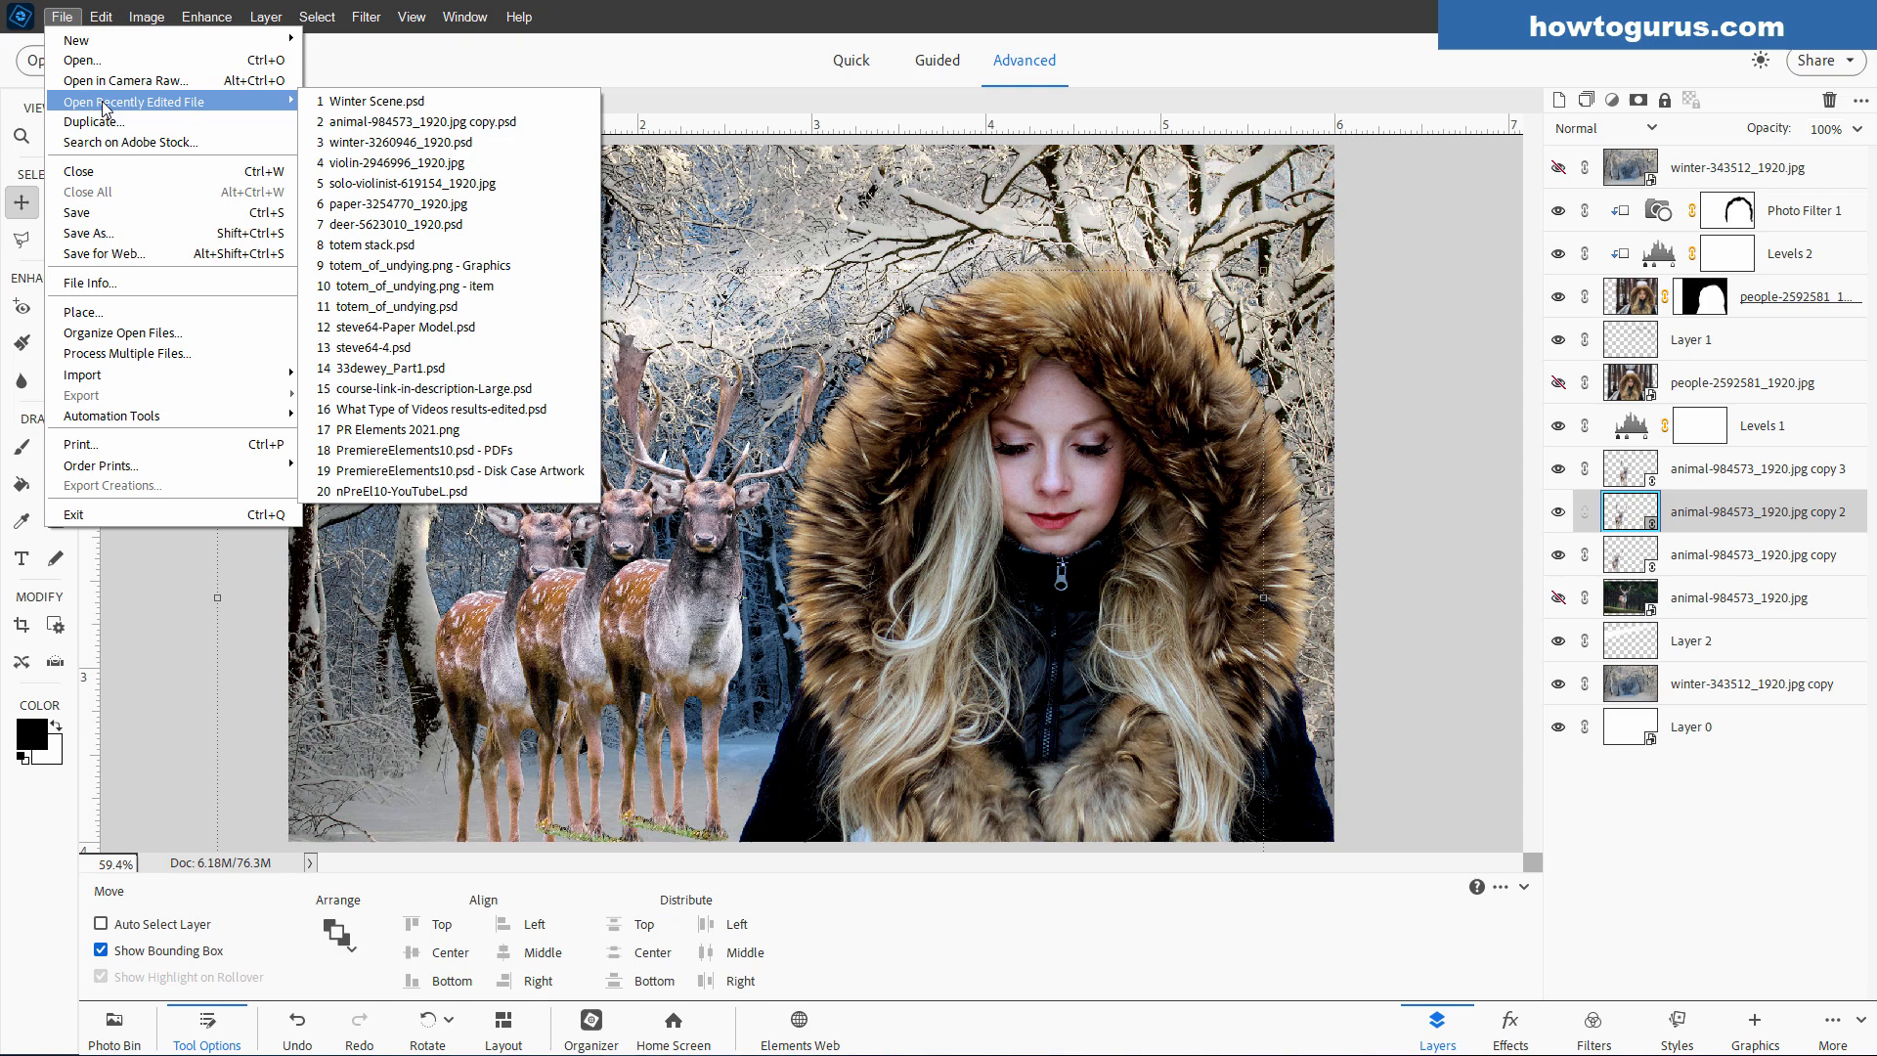
{"action": "left_click", "coordinate": [396, 121]}
{"action": "left_click_drag", "start_coordinate": [1333, 314], "coordinate": [1367, 218]}
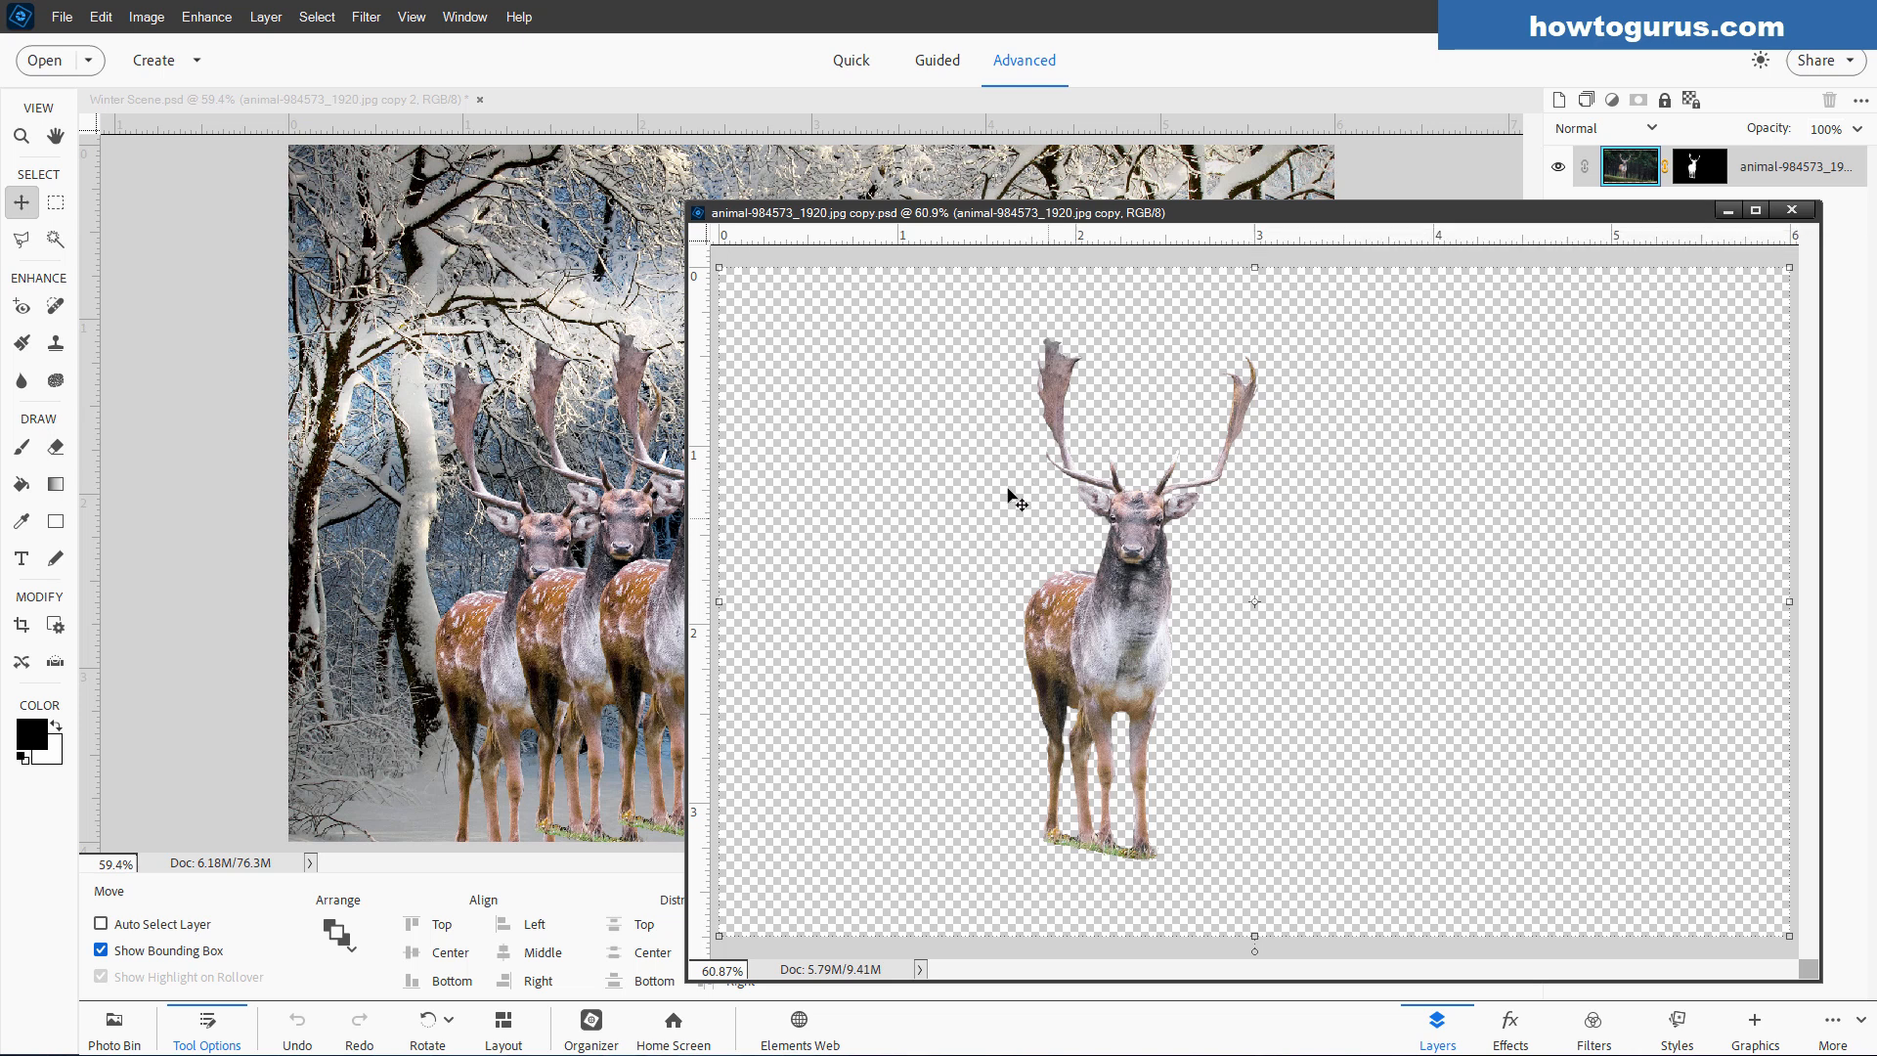
- Invert the colors of the deer layer and save the file over the existing animal-984573_1920.jpg copy.psd
{"action": "left_click", "coordinate": [366, 18]}
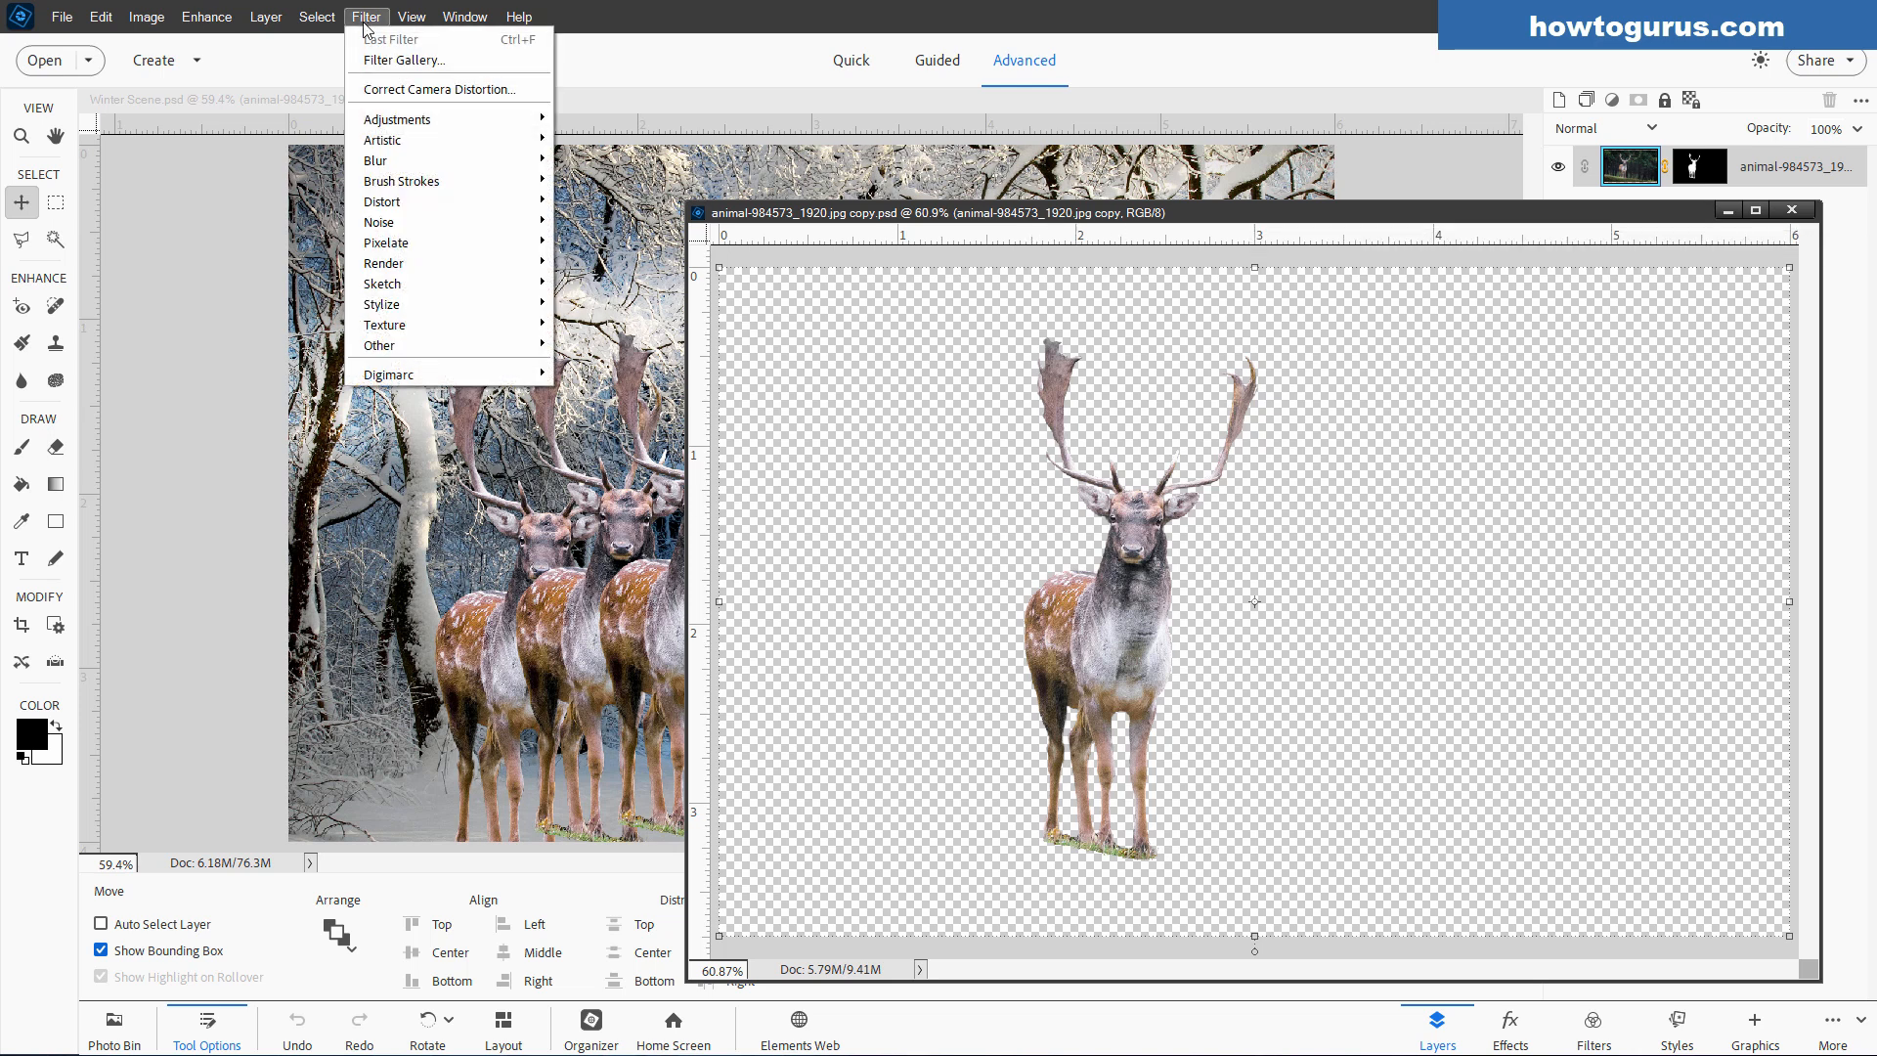
{"action": "mouse_move", "coordinate": [421, 119]}
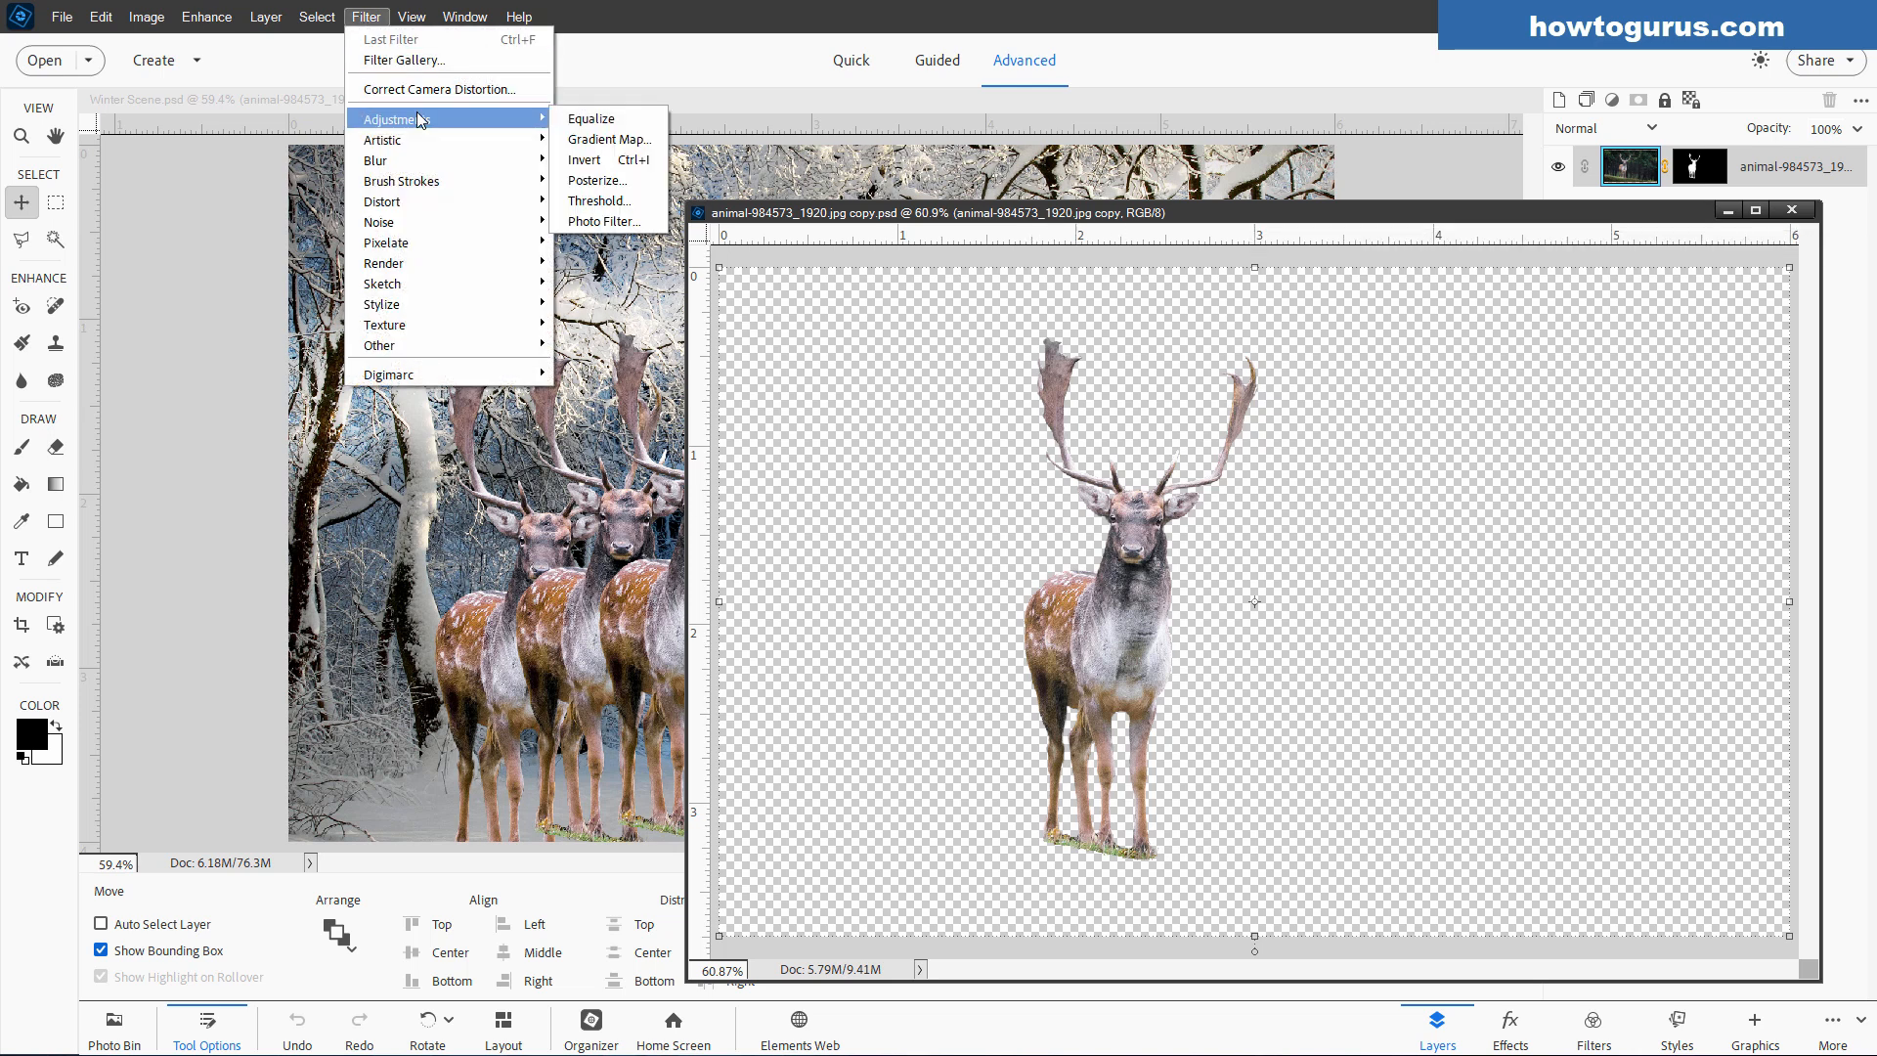
{"action": "left_click", "coordinate": [606, 143]}
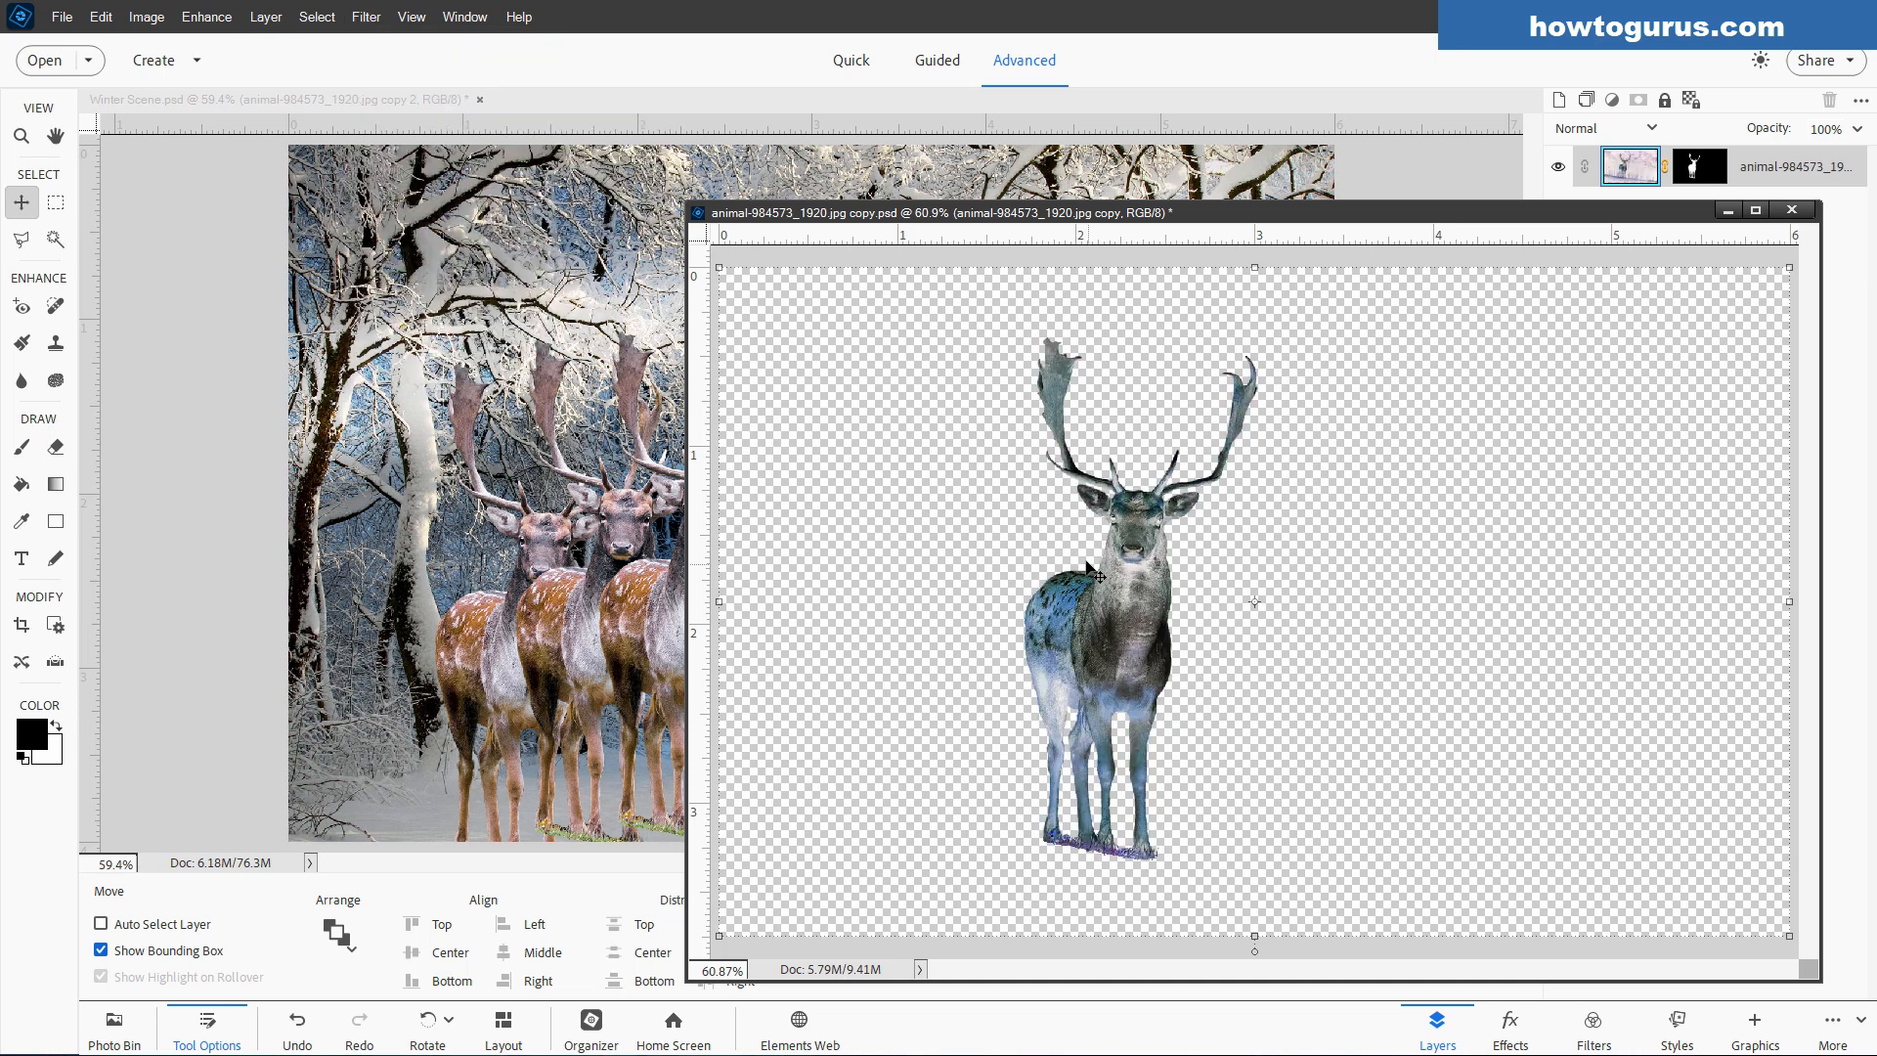
{"action": "left_click", "coordinate": [61, 17]}
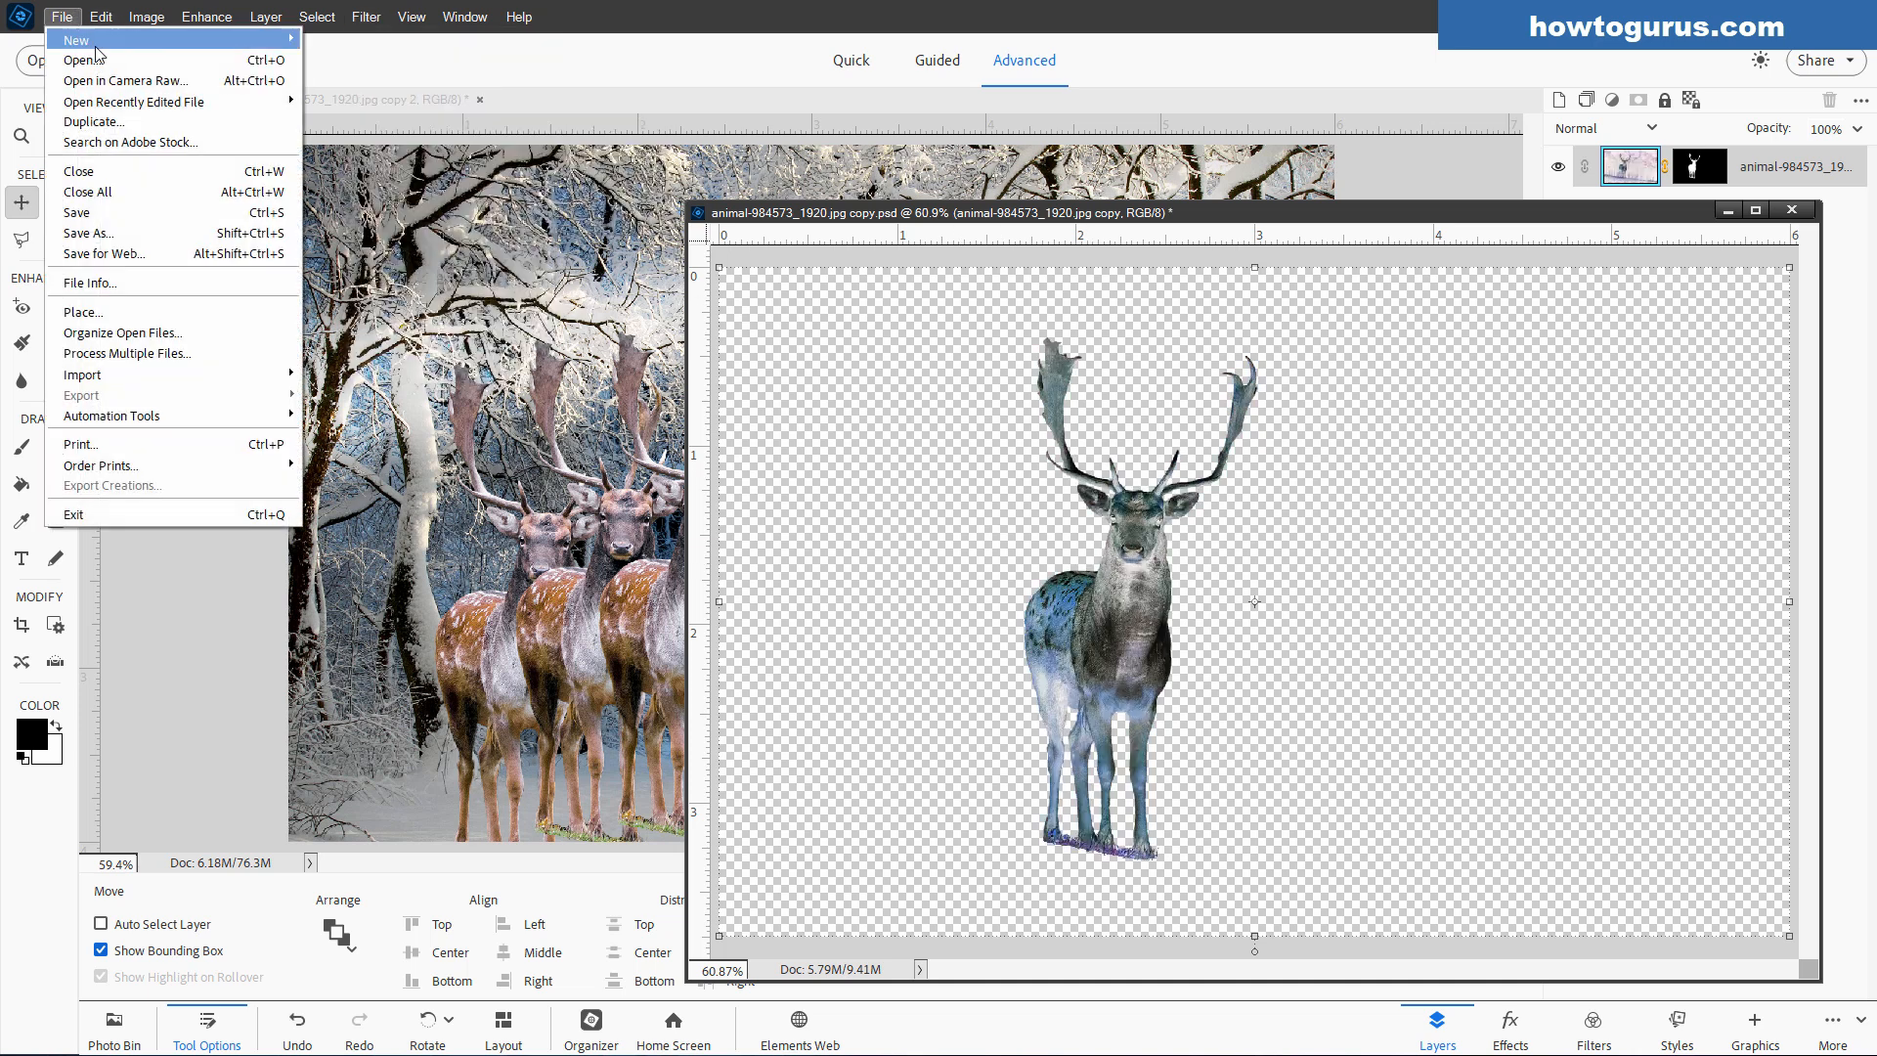
{"action": "left_click", "coordinate": [86, 233]}
{"action": "left_click", "coordinate": [1049, 539]}
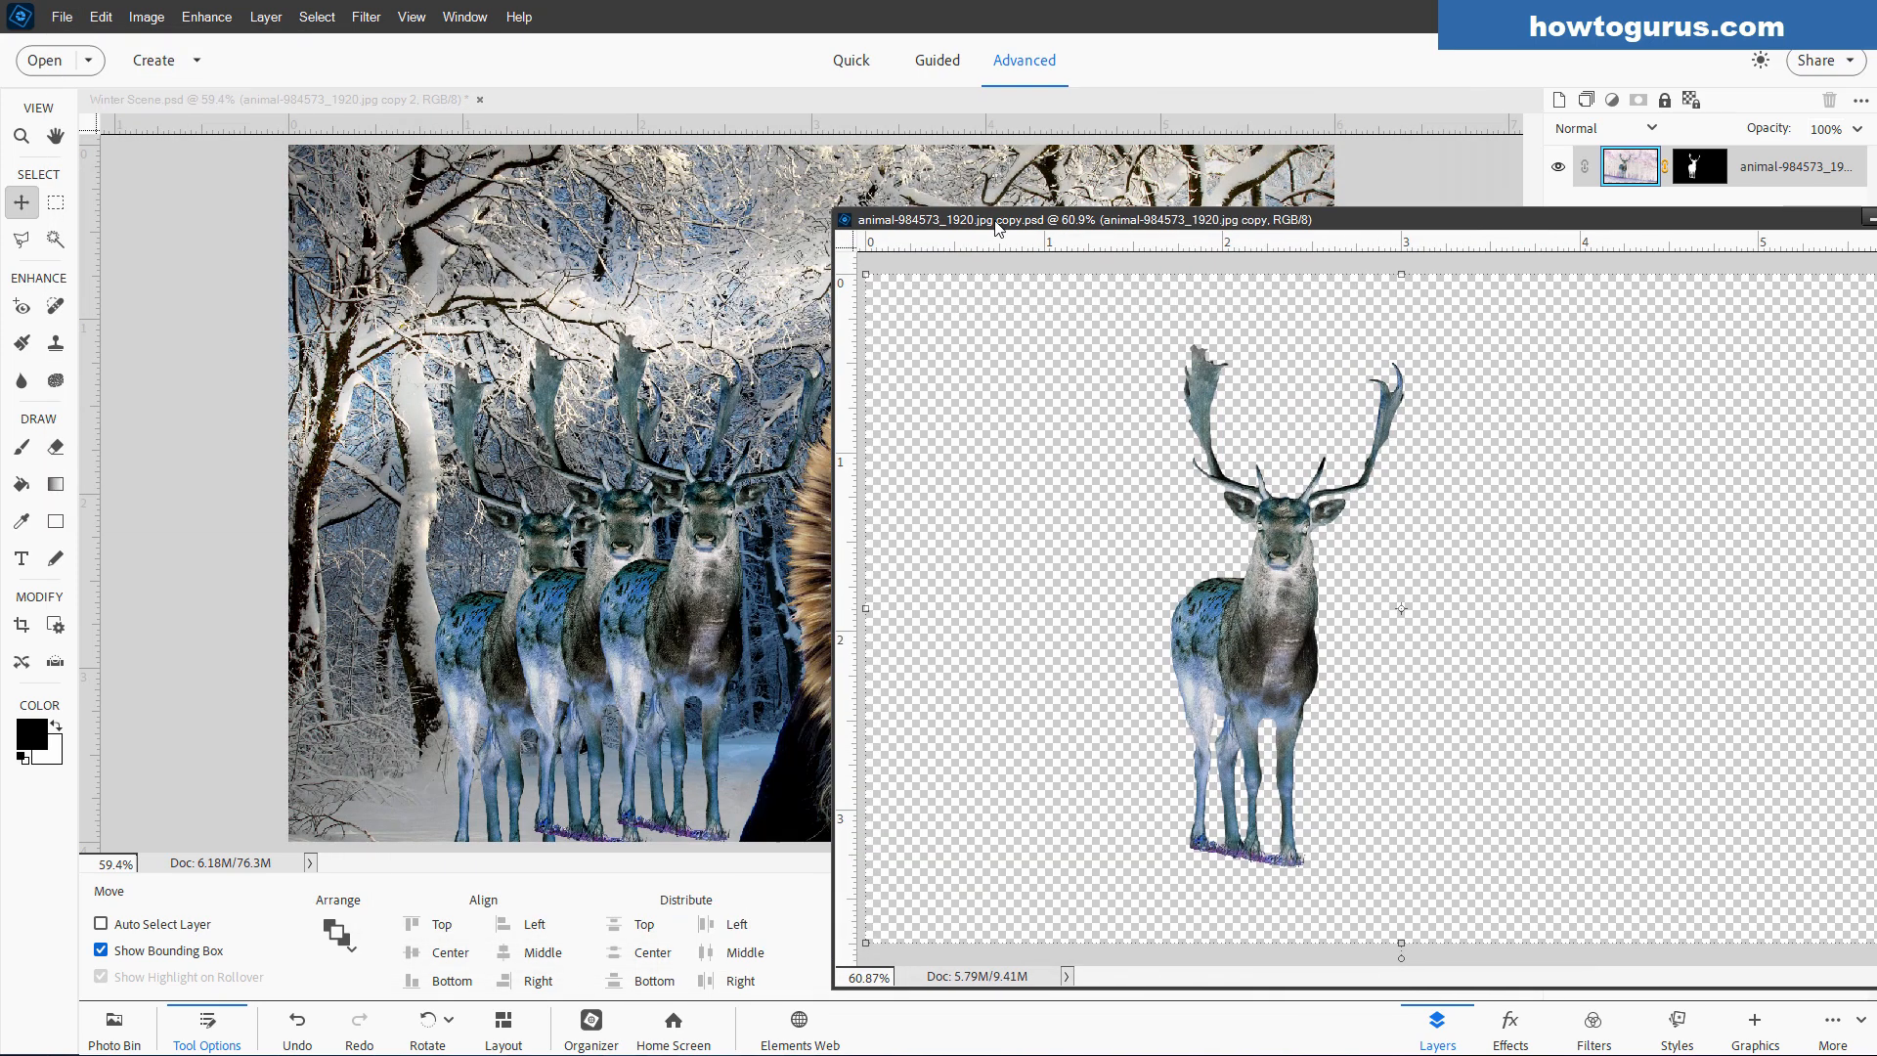
- Close the linked deer file after comparing it with the main document, and undo the contents update in Winter Scene.psd
{"action": "left_click_drag", "start_coordinate": [996, 226], "coordinate": [985, 216]}
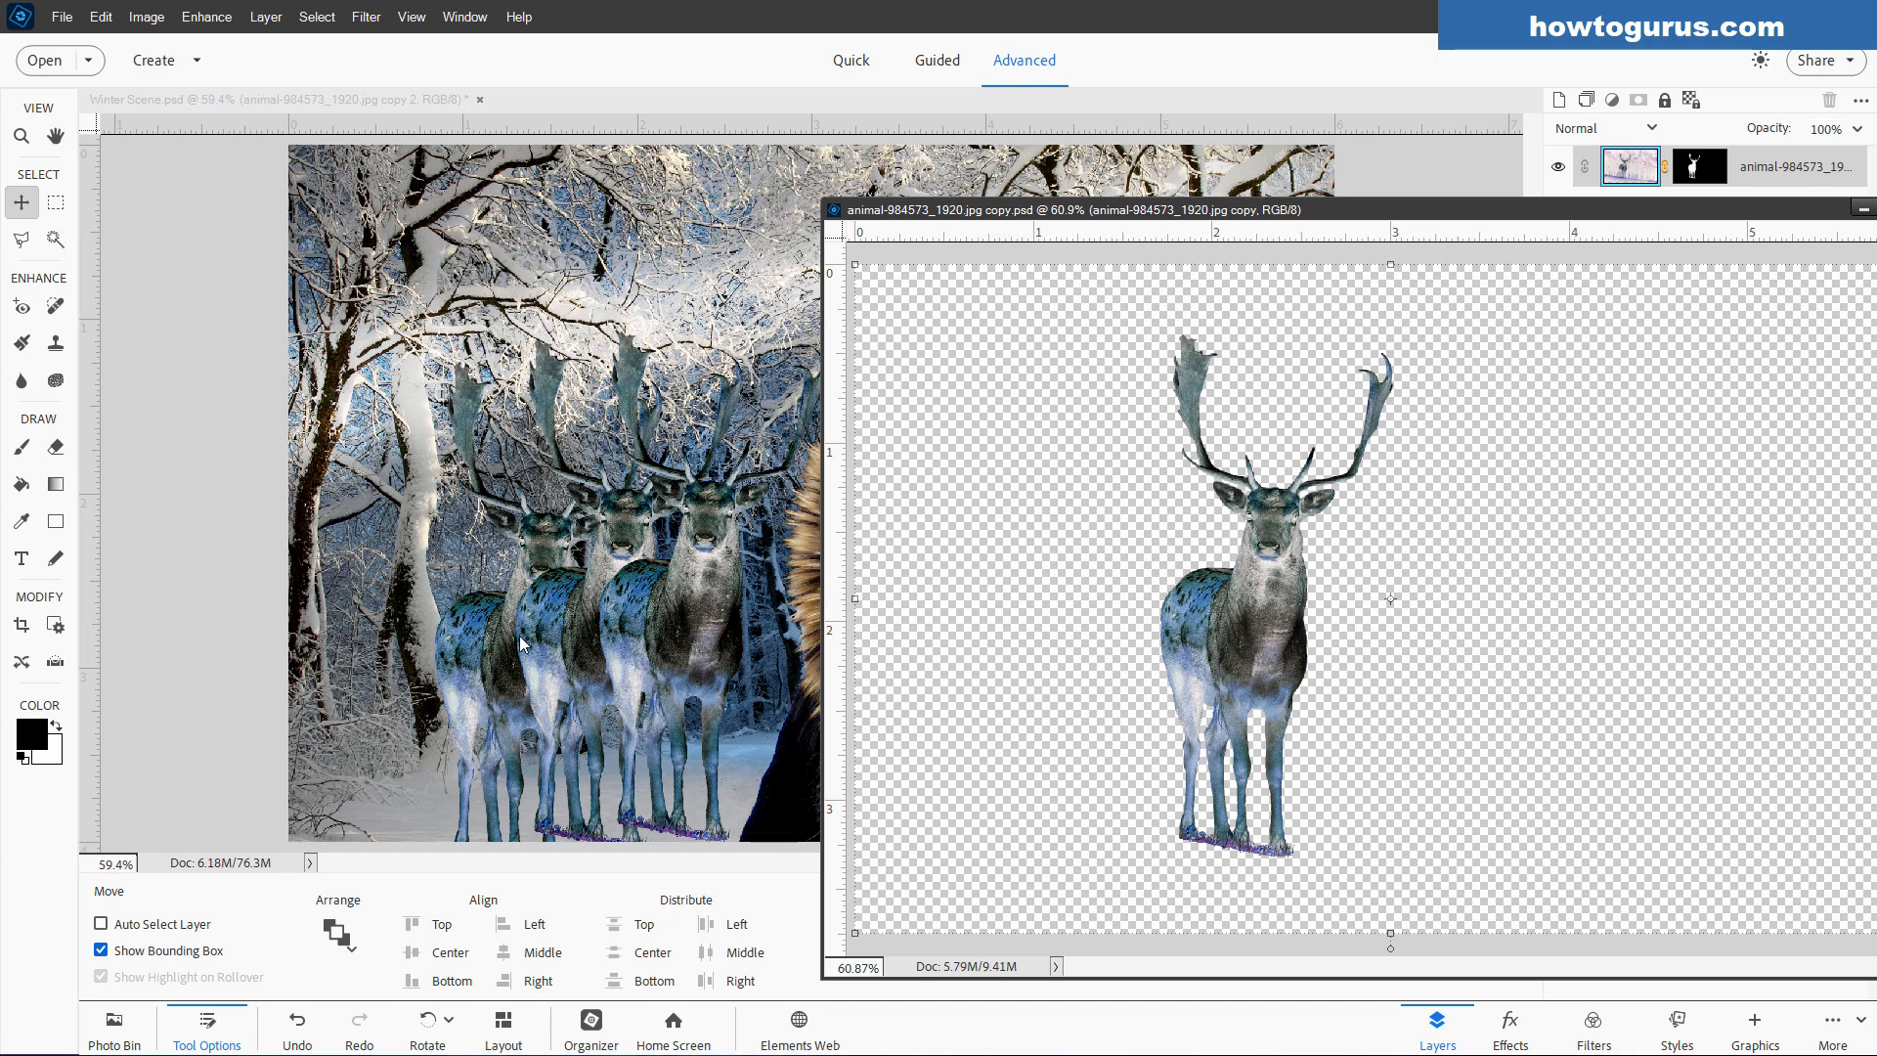
{"action": "left_click_drag", "start_coordinate": [1478, 214], "coordinate": [1202, 234]}
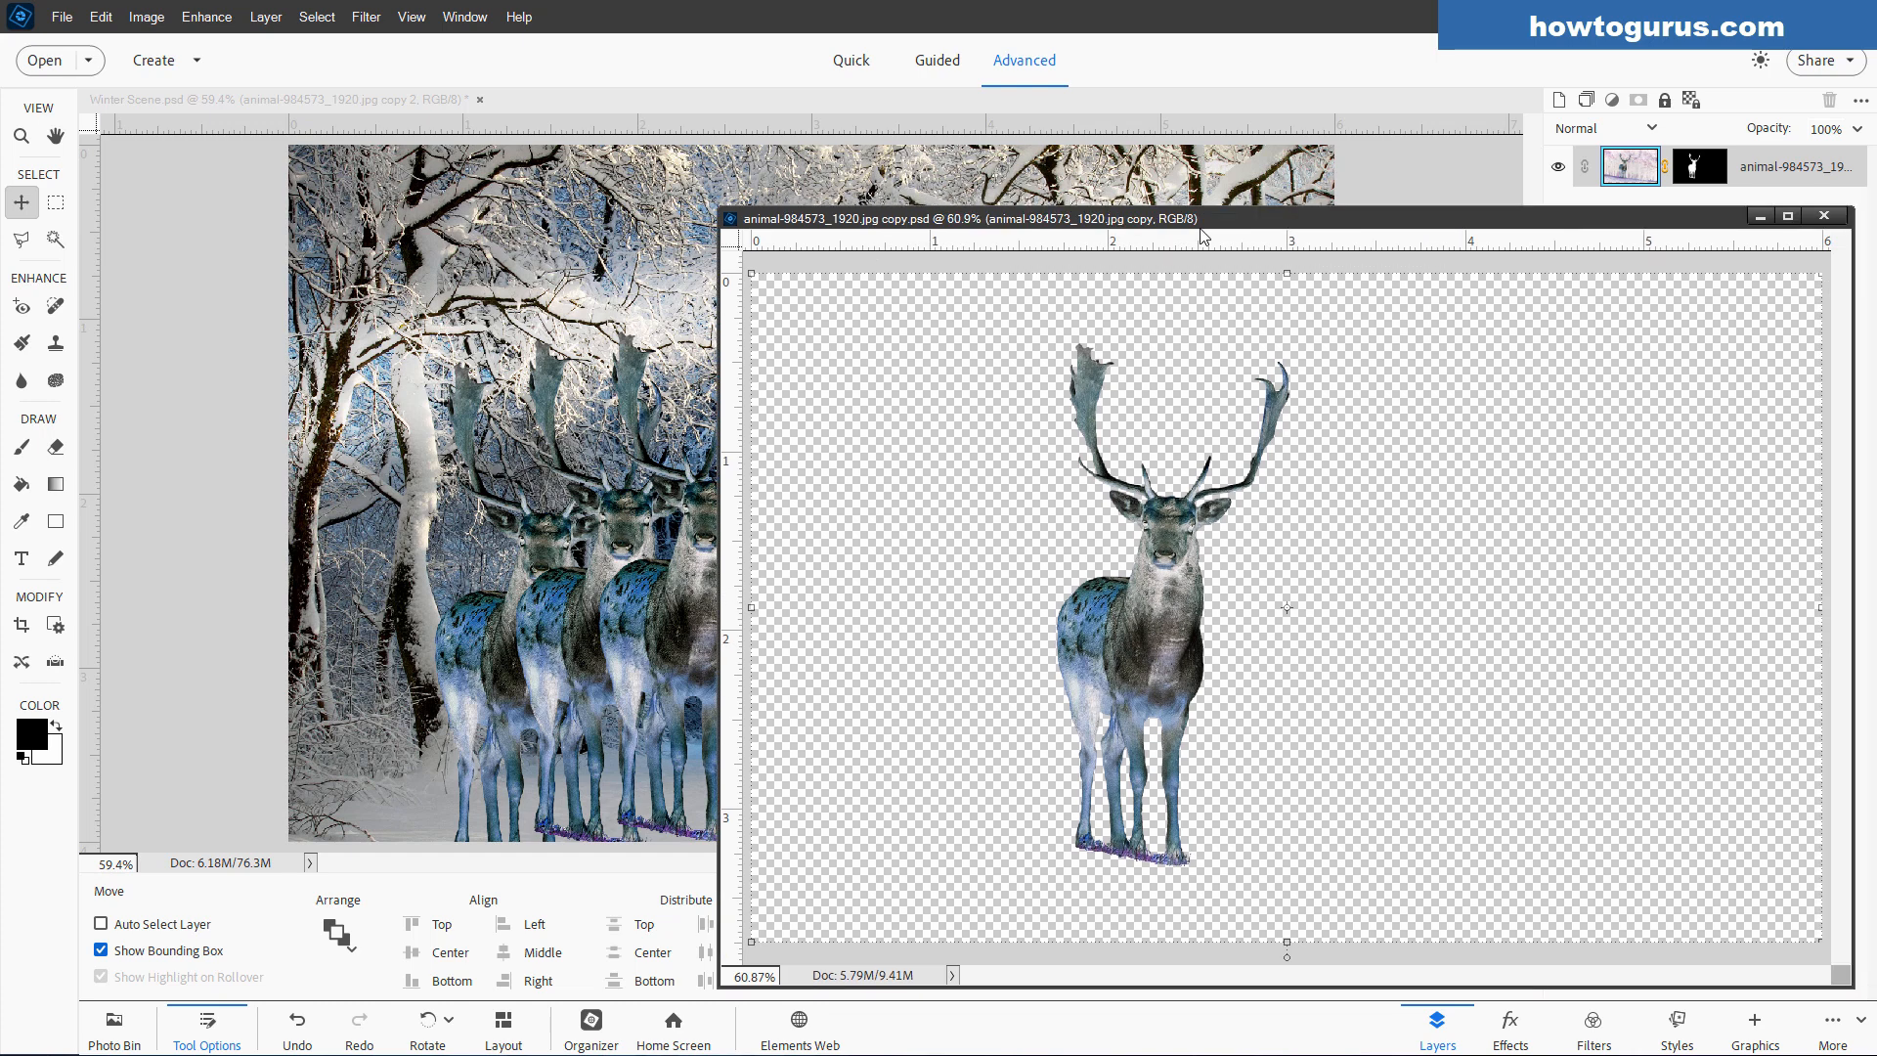
{"action": "left_click", "coordinate": [1281, 215]}
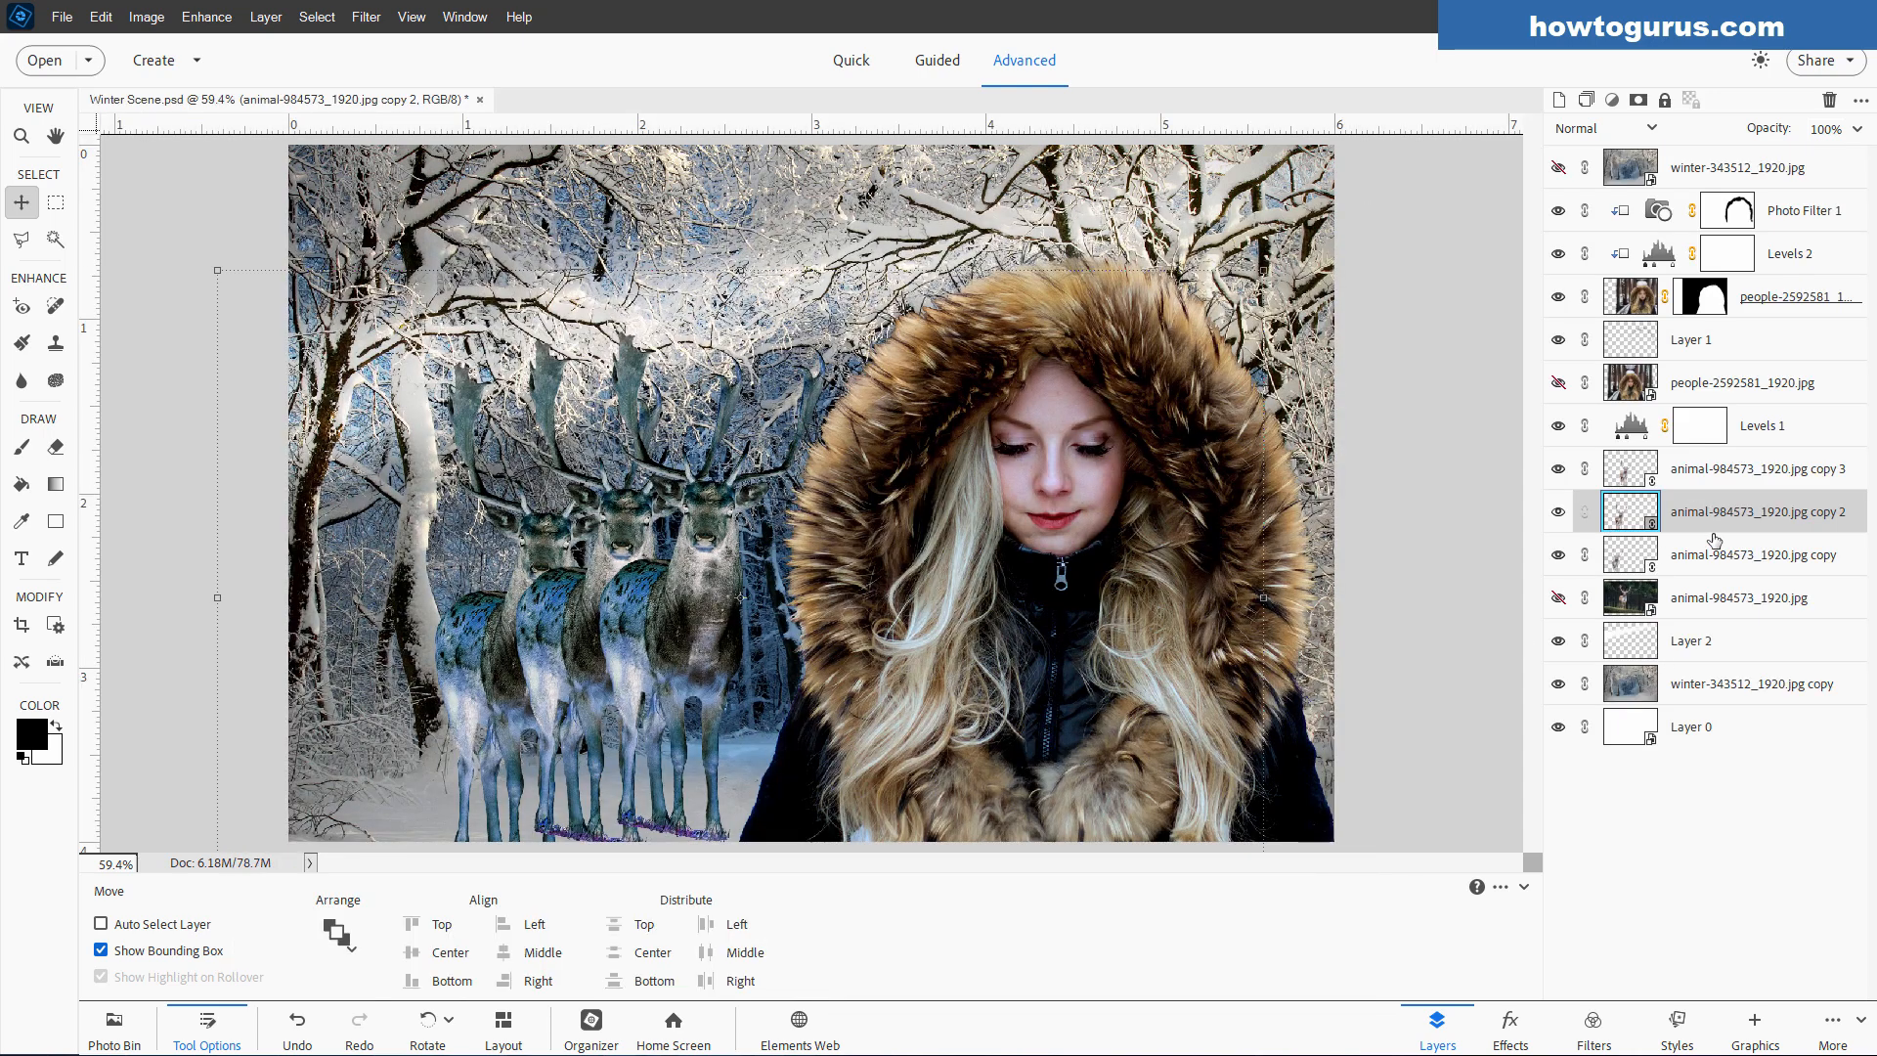
{"action": "key", "text": "ctrl+z"}
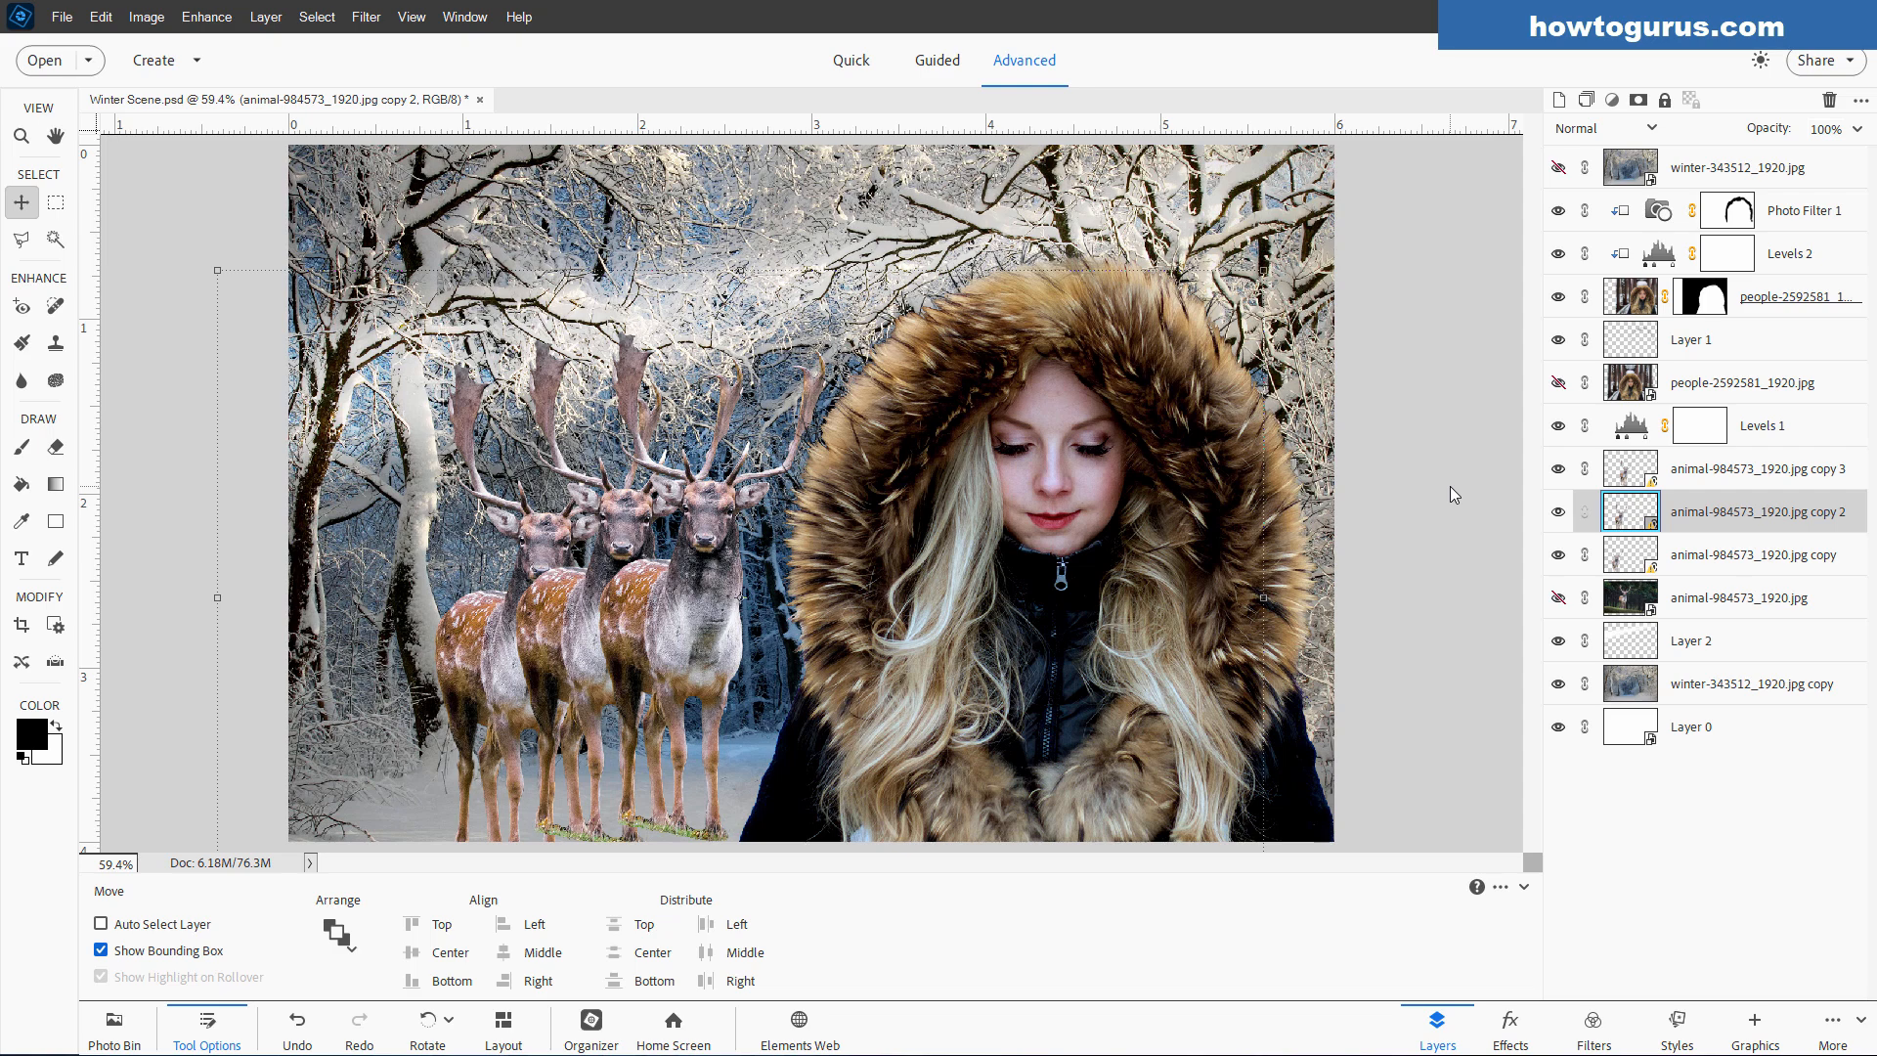
- Try the Replace Contents effect on the selected linked deer layer with background girl 2.bmp, and undo the replacement
{"action": "left_click", "coordinate": [1510, 1034]}
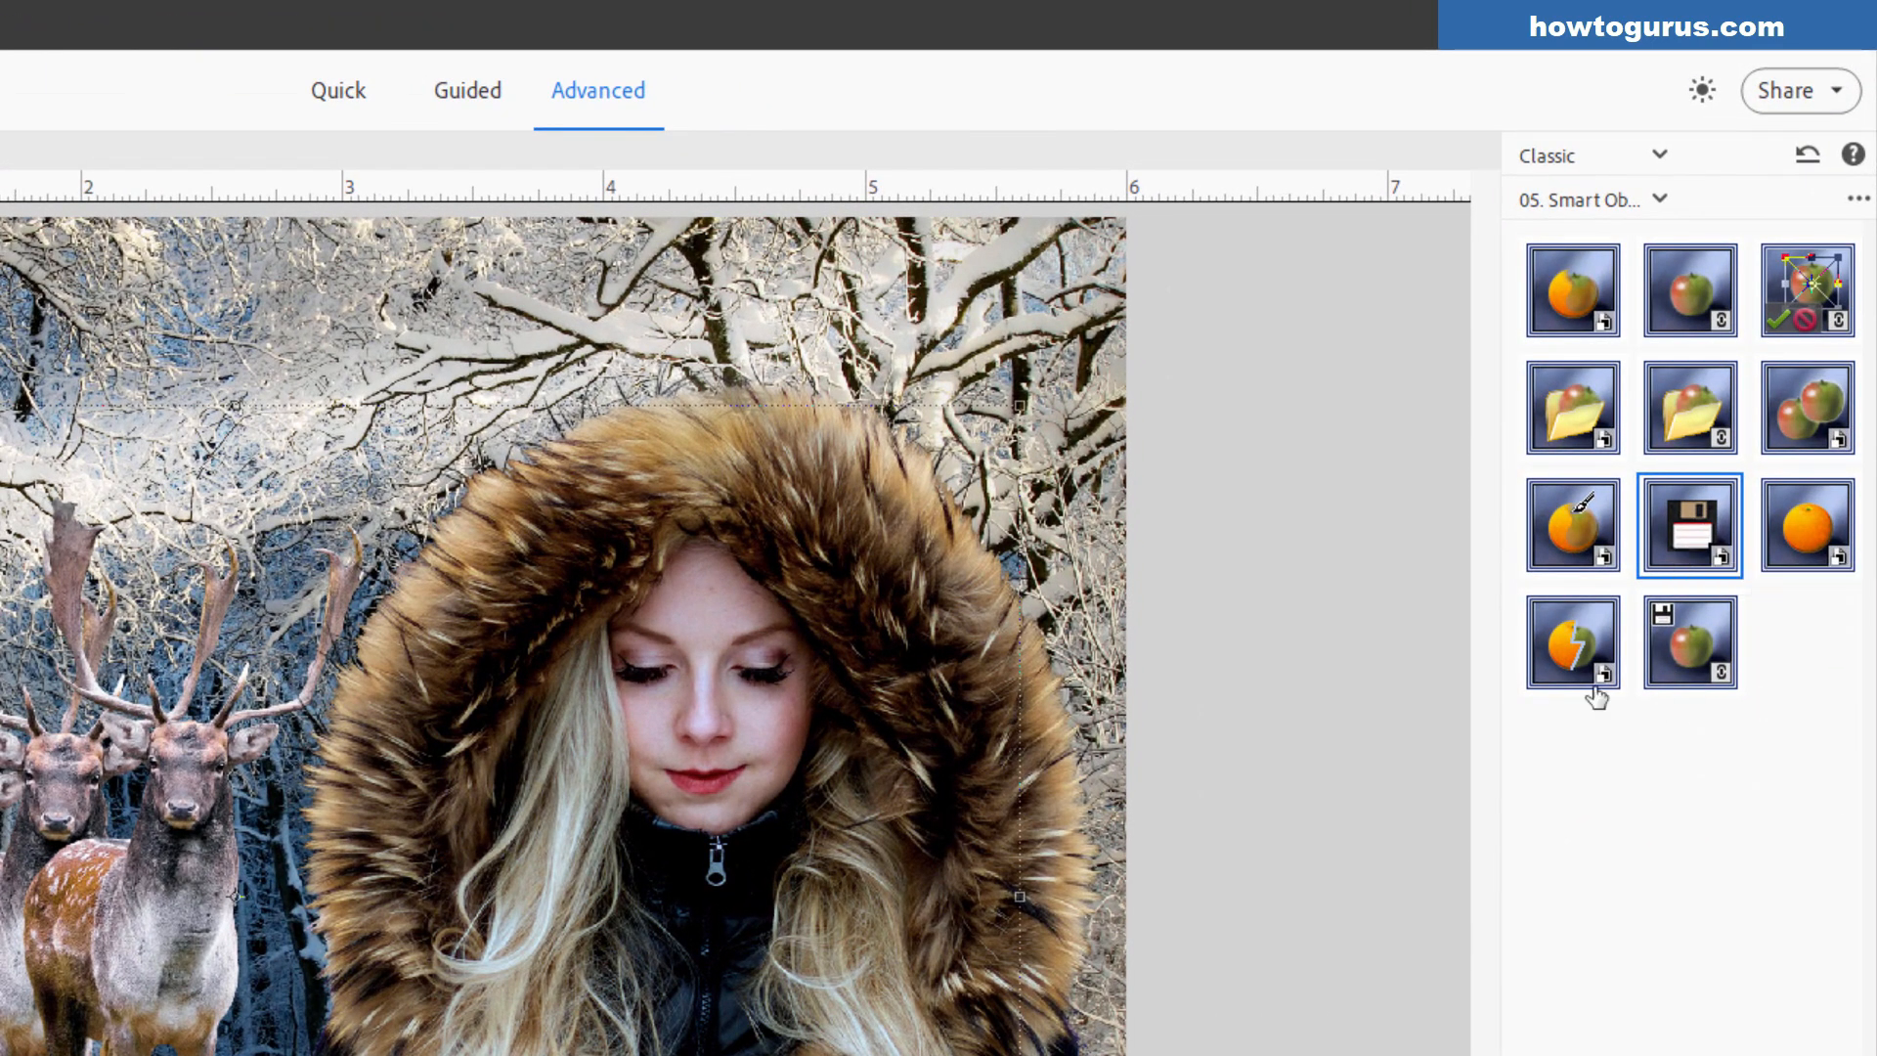
{"action": "left_click", "coordinate": [1807, 547]}
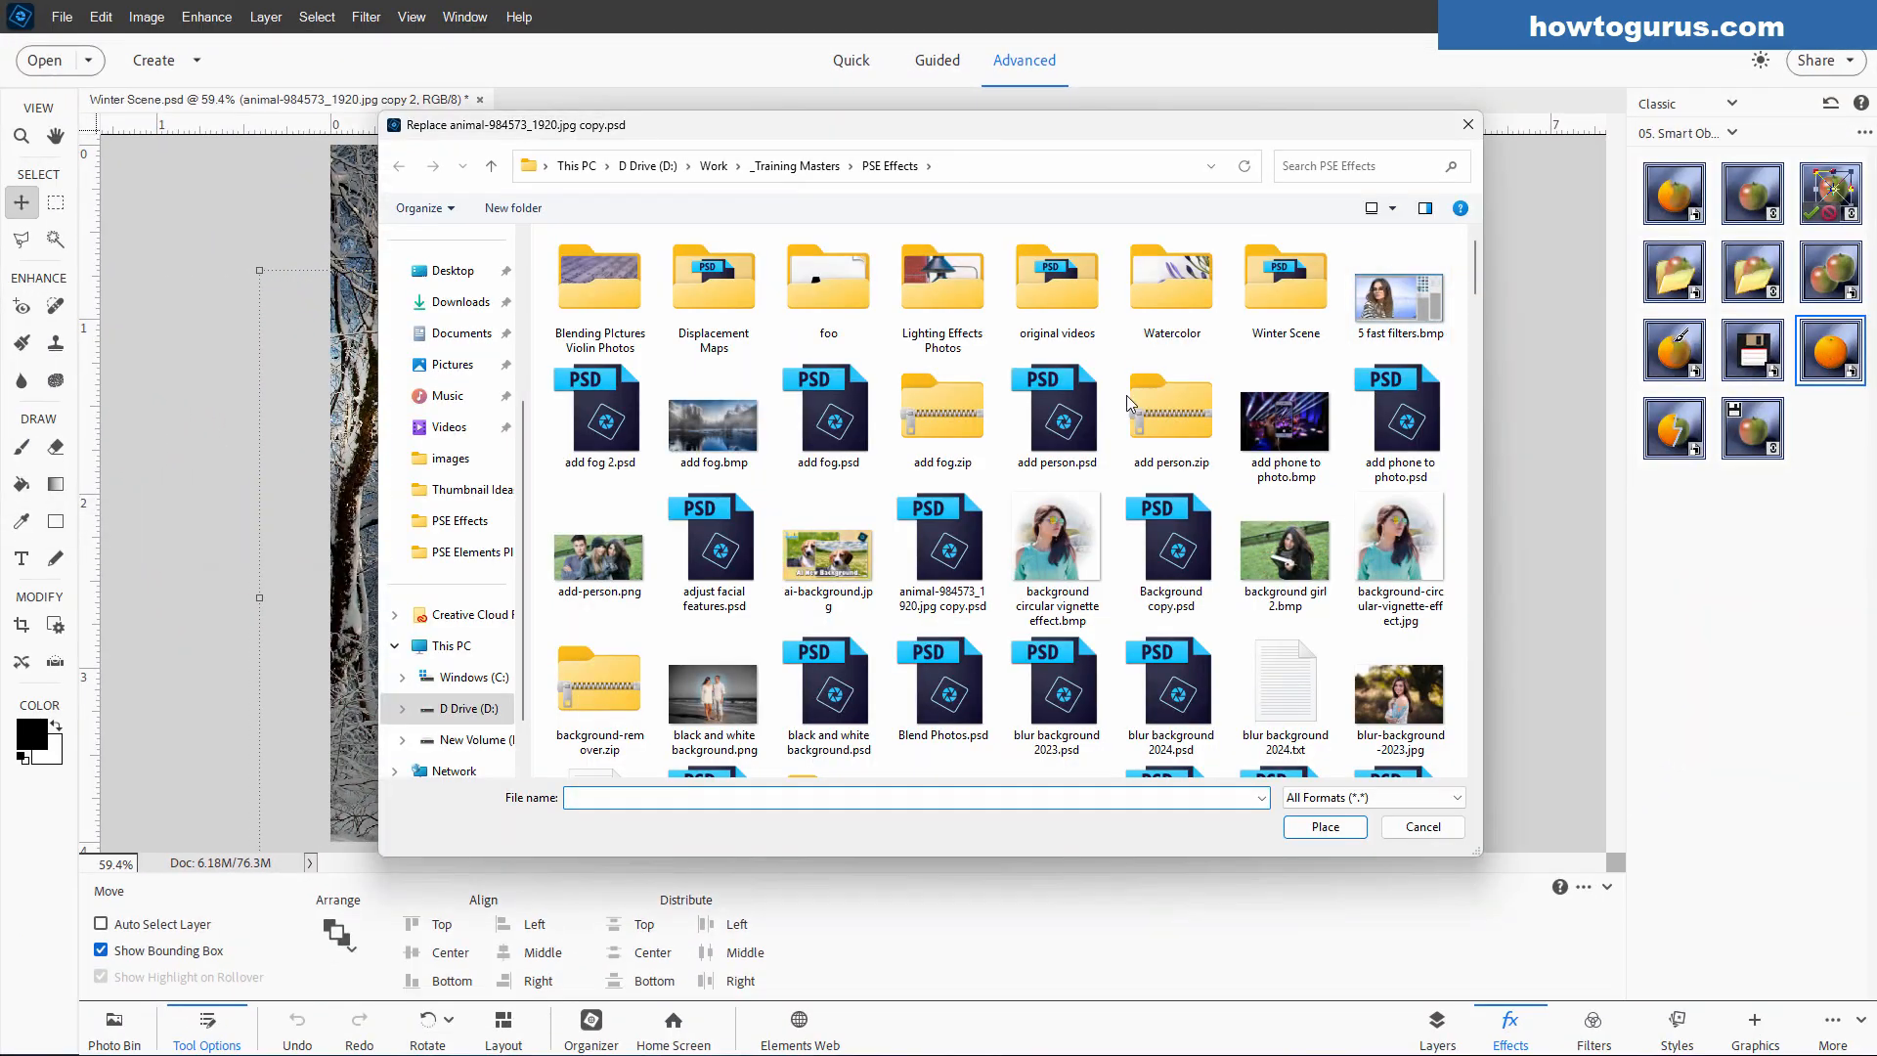
{"action": "left_click", "coordinate": [1284, 553]}
{"action": "left_click", "coordinate": [1320, 830]}
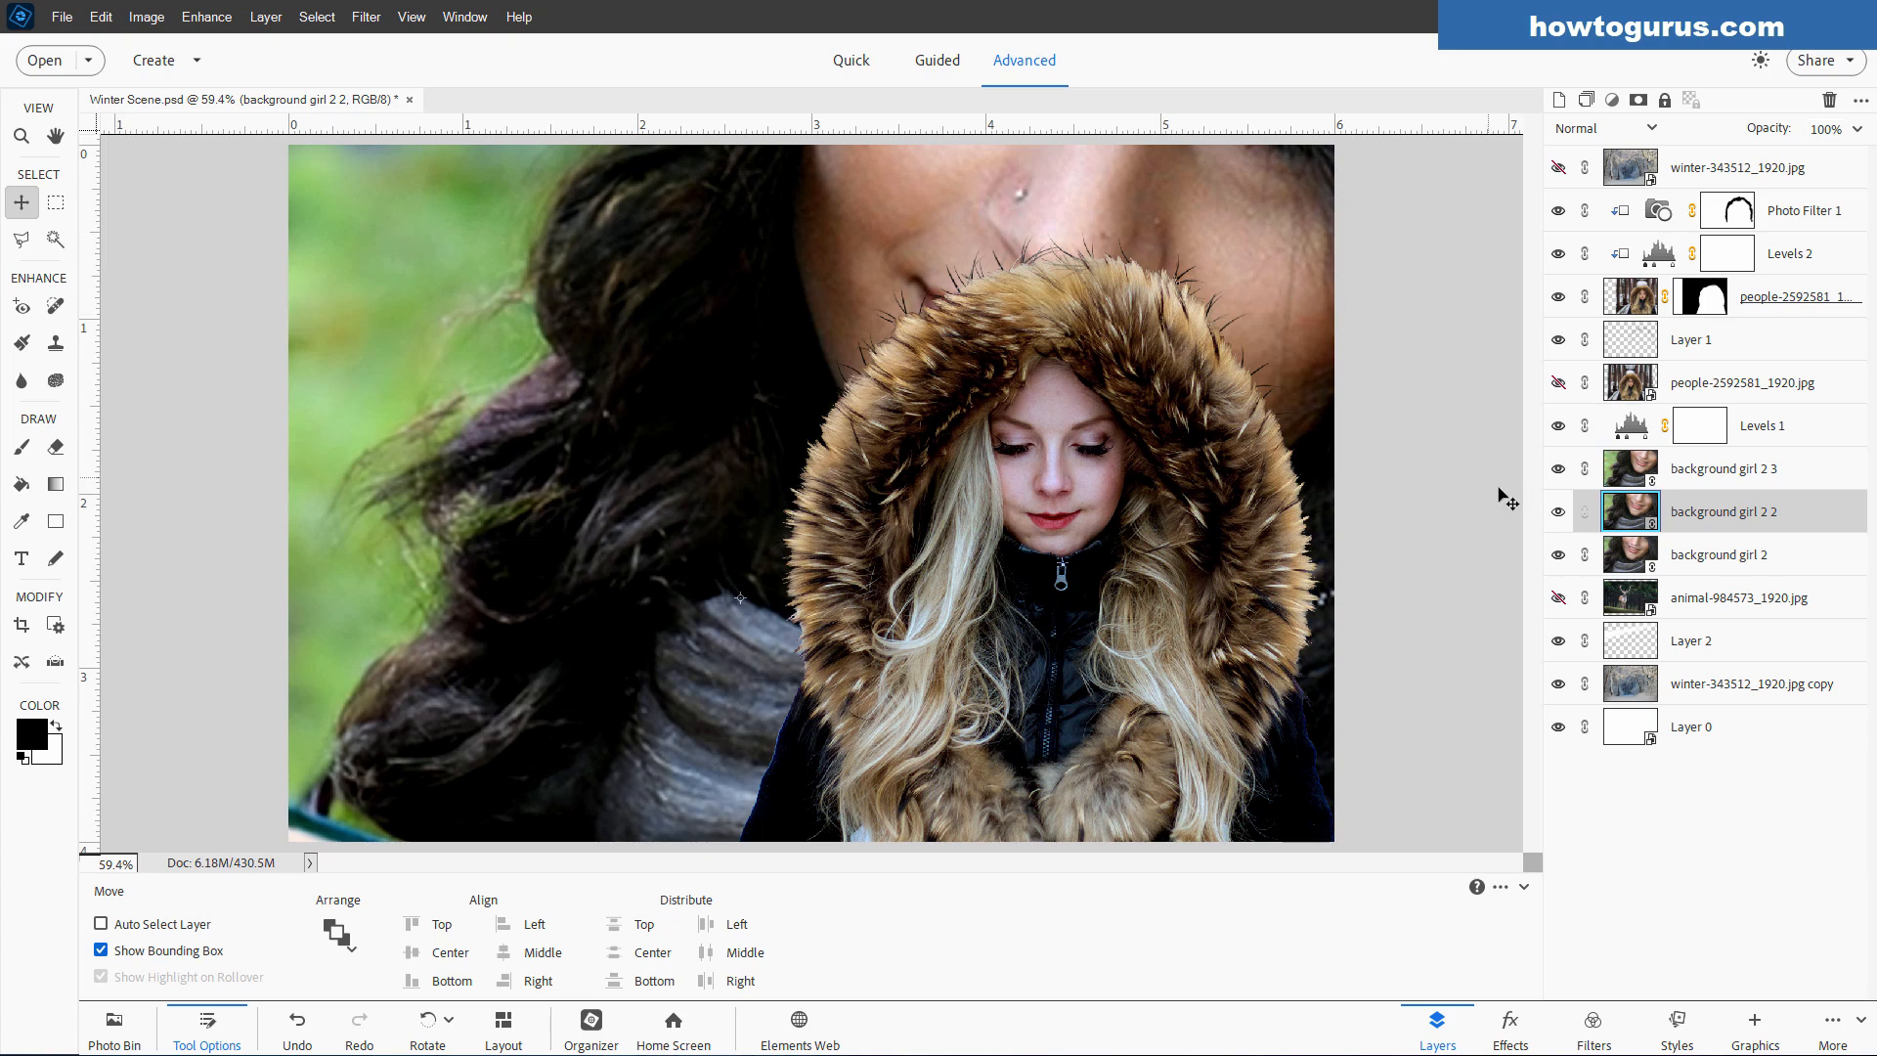
{"action": "key", "text": "ctrl+z"}
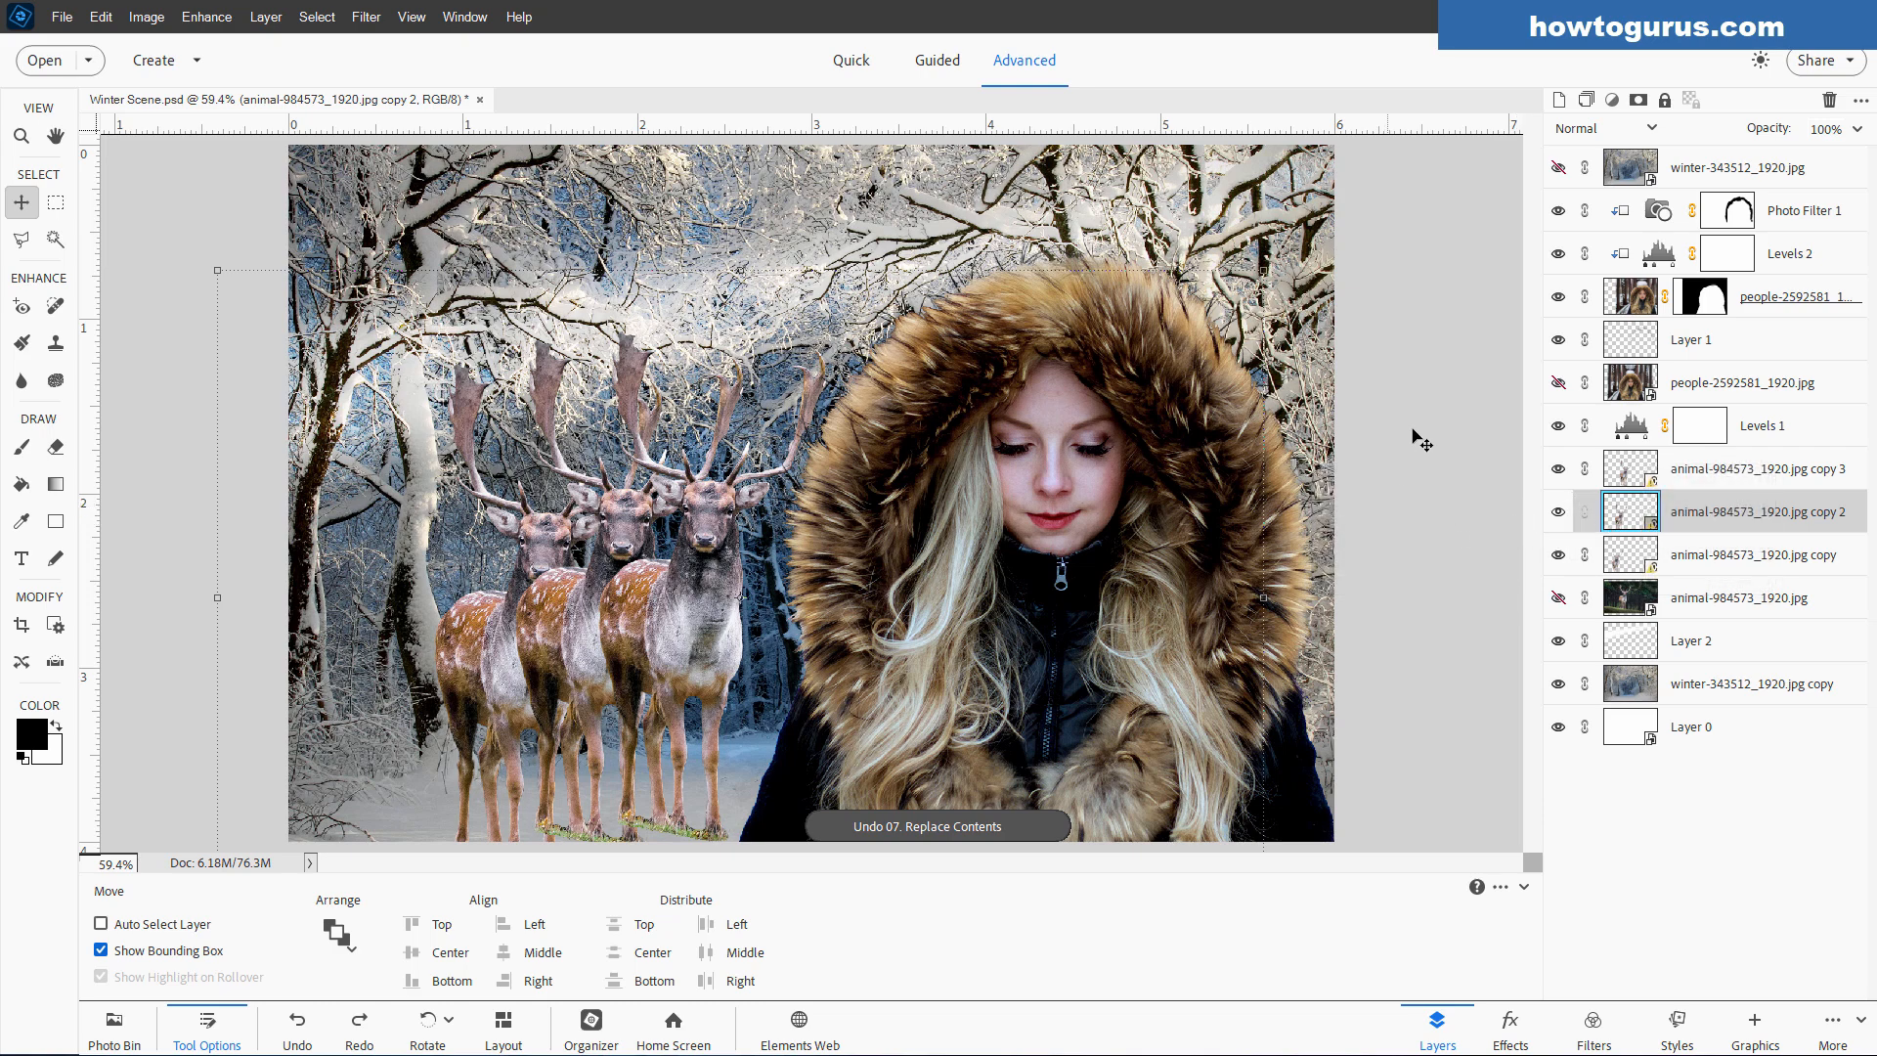
- Show the smart object effects and select the Split Smart Object effect
{"action": "left_click", "coordinate": [1510, 1029]}
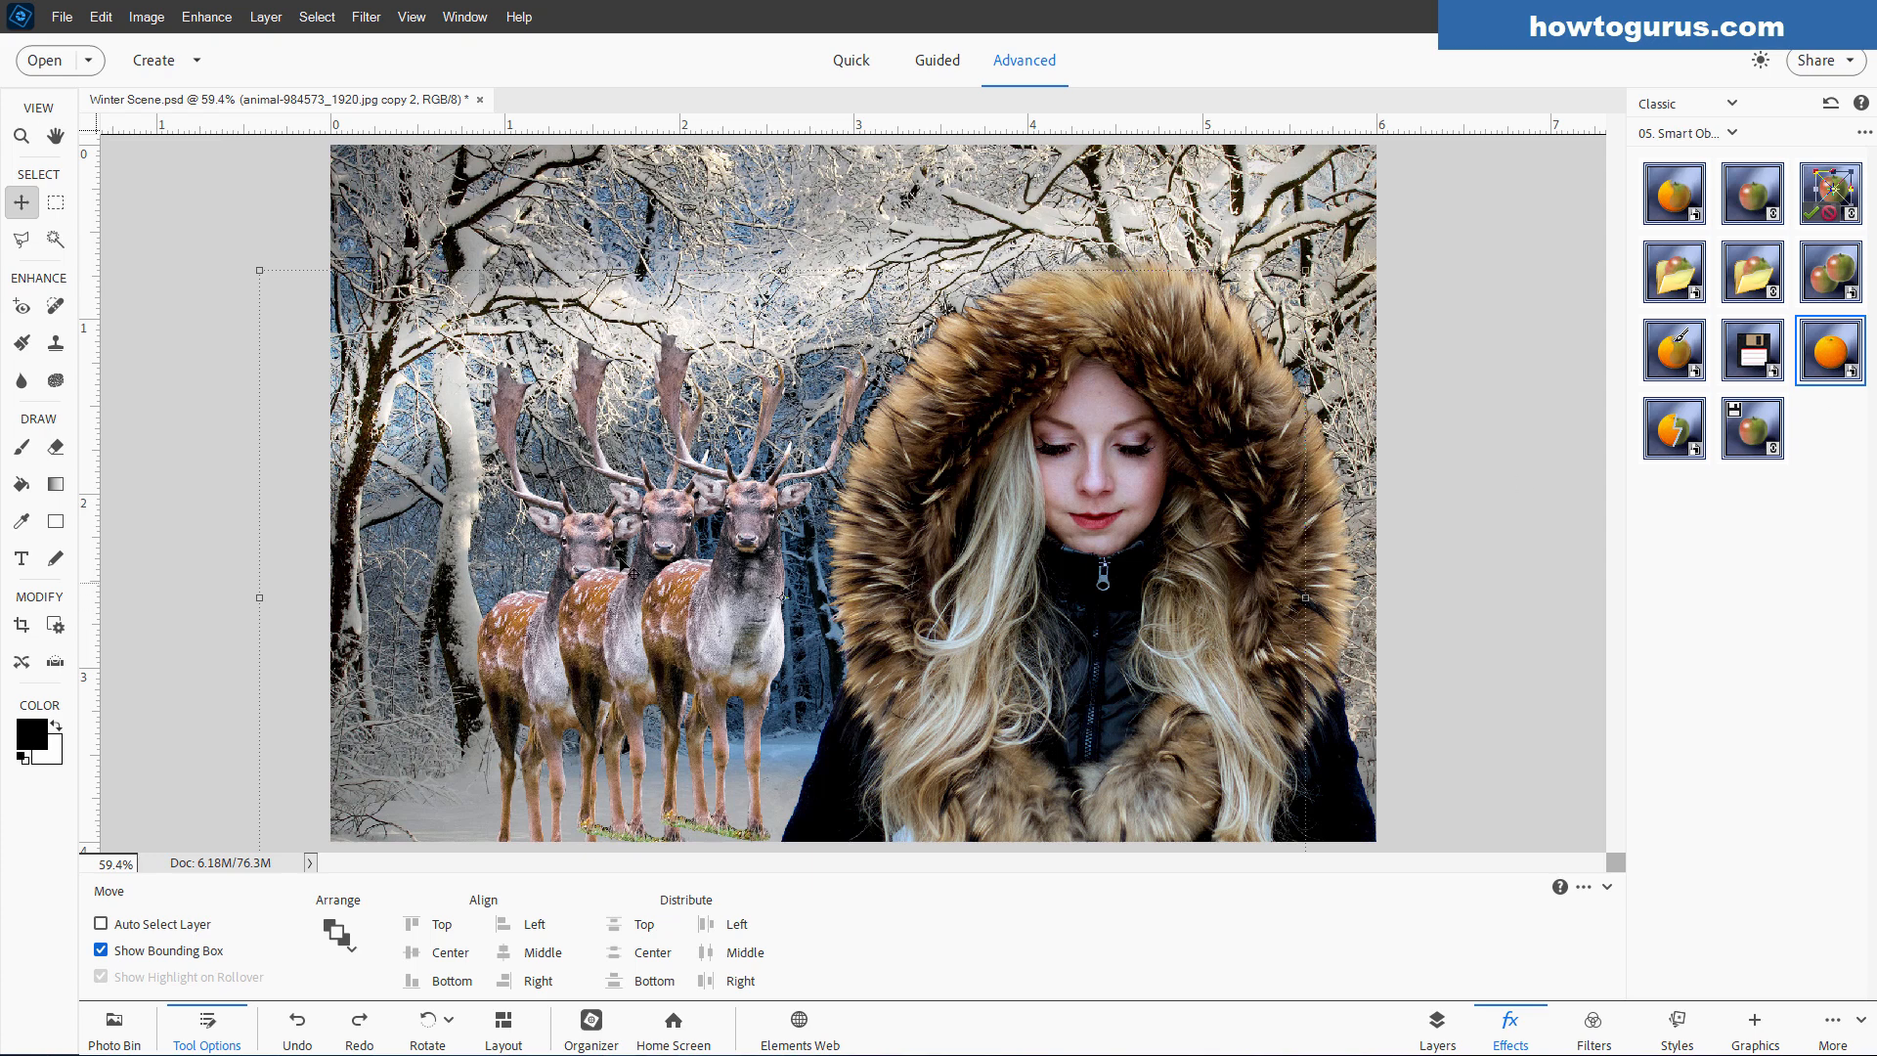
{"action": "left_click", "coordinate": [1674, 432]}
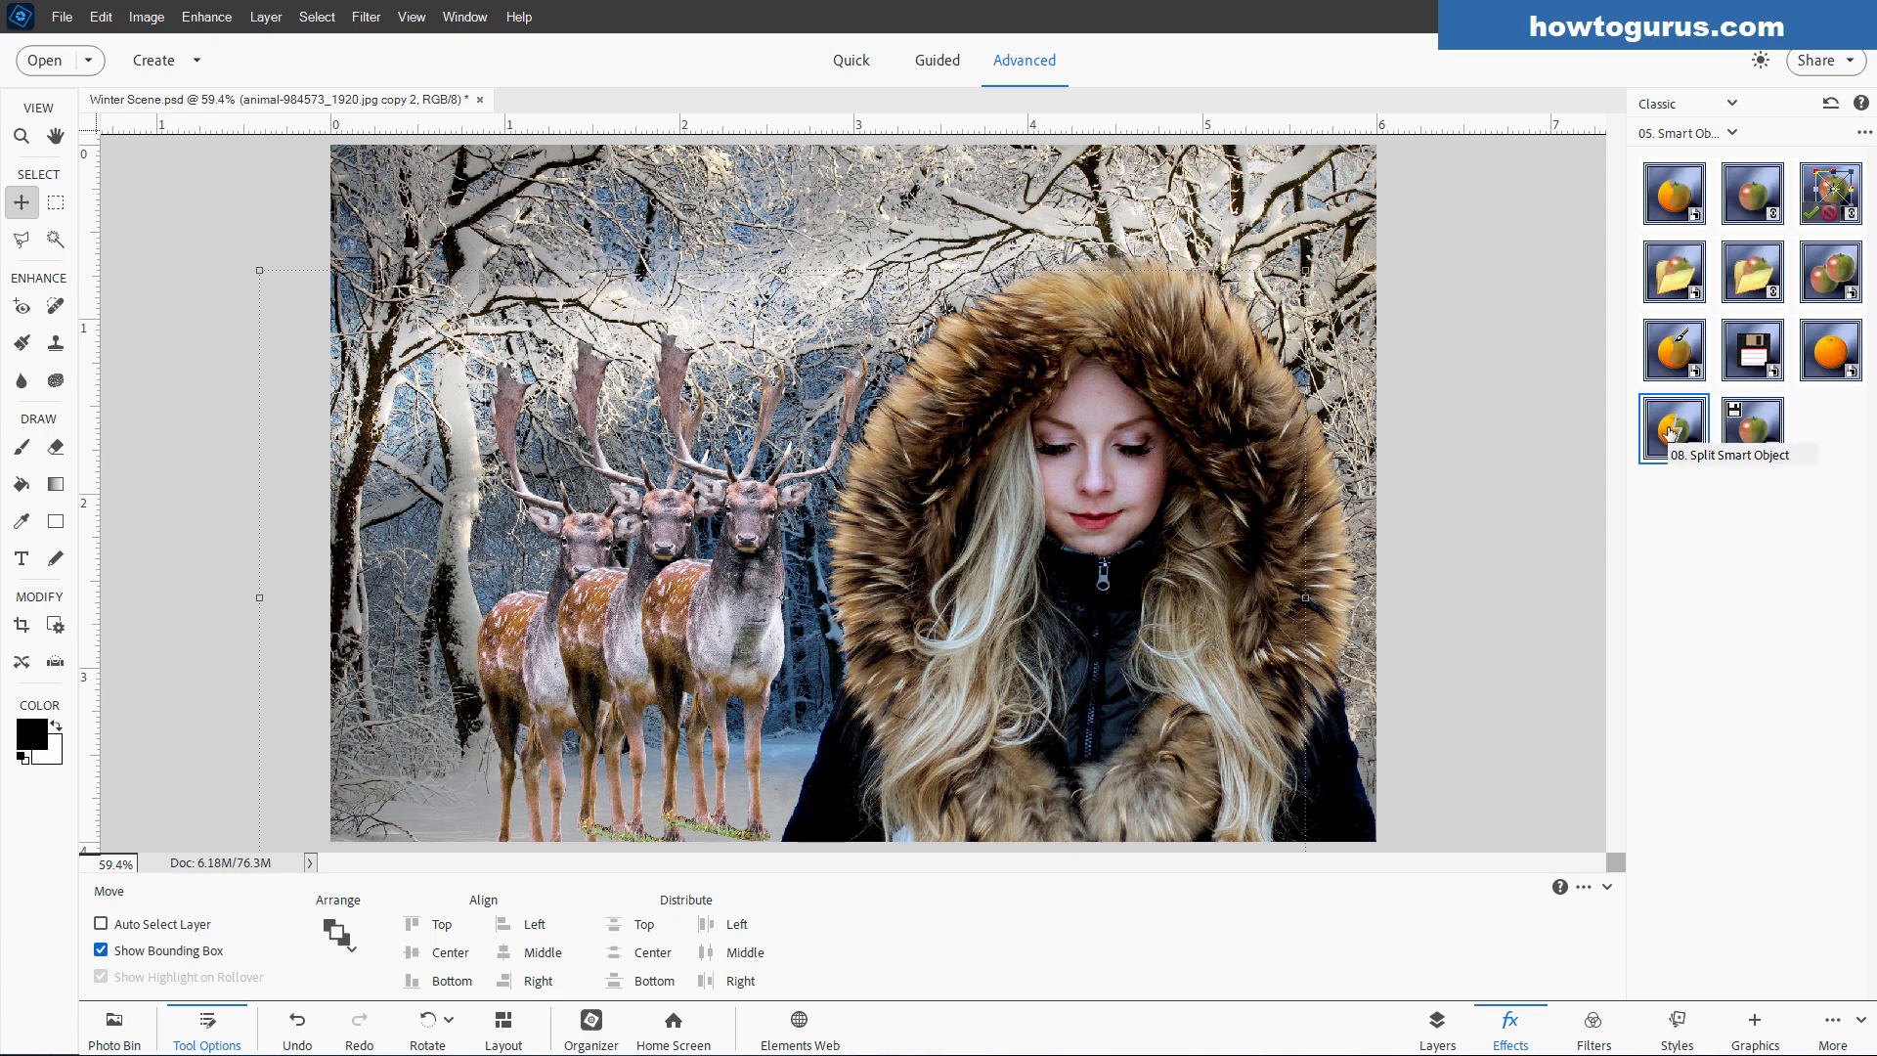
{"action": "left_click_drag", "start_coordinate": [1670, 431], "coordinate": [1686, 494]}
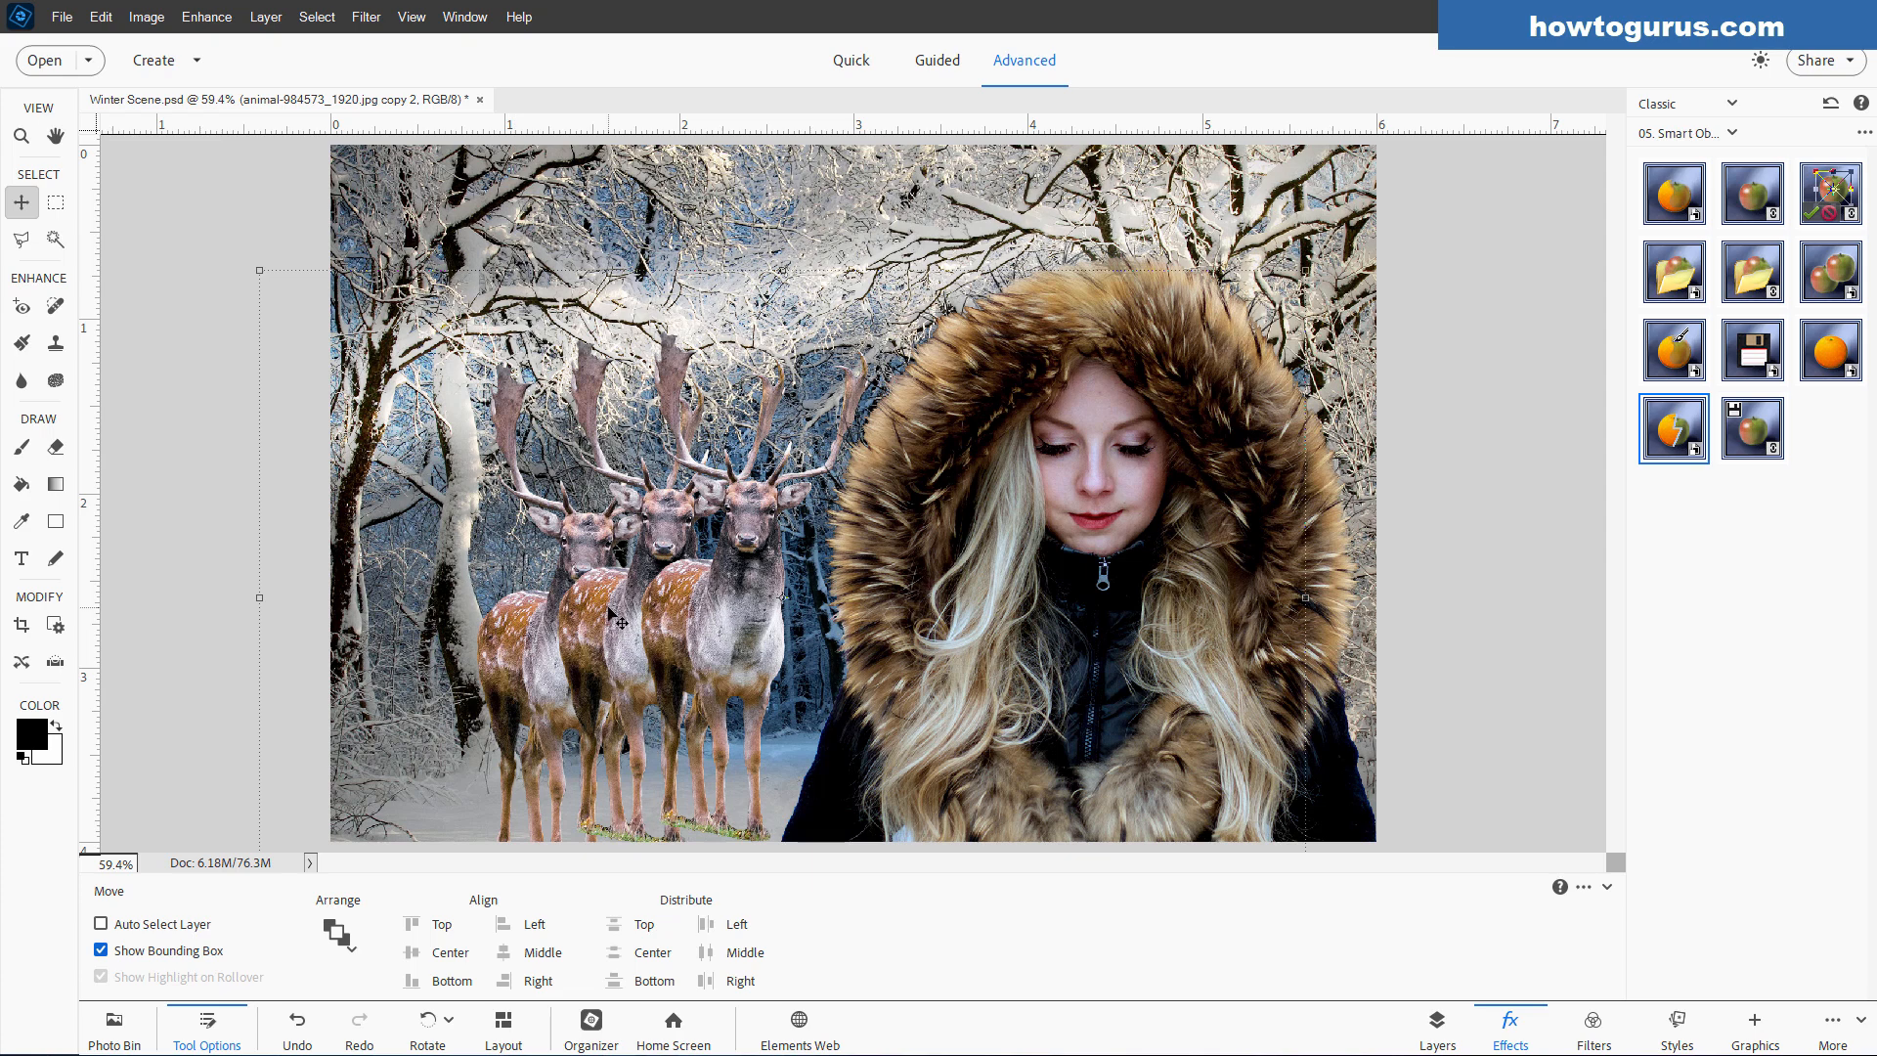